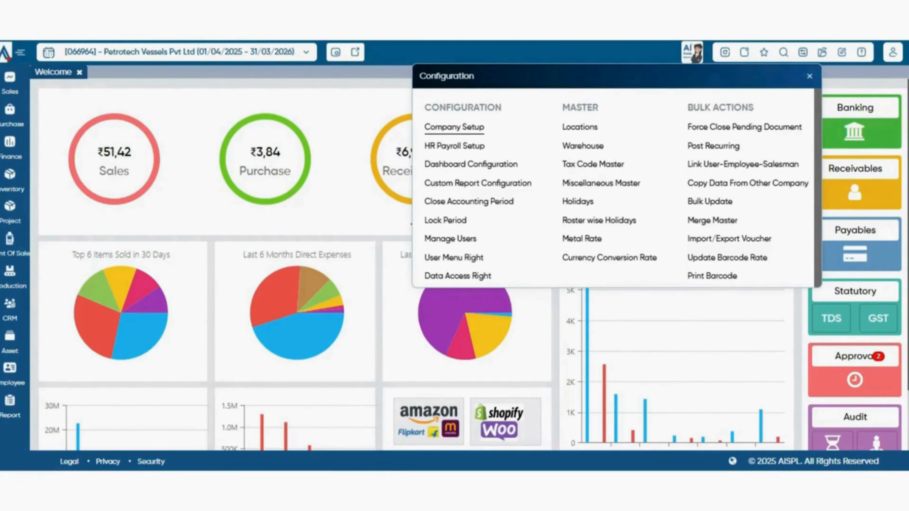
- Open the Inventory preferences in Company Setup and look over the basic settings and the attribute sections
click(454, 126)
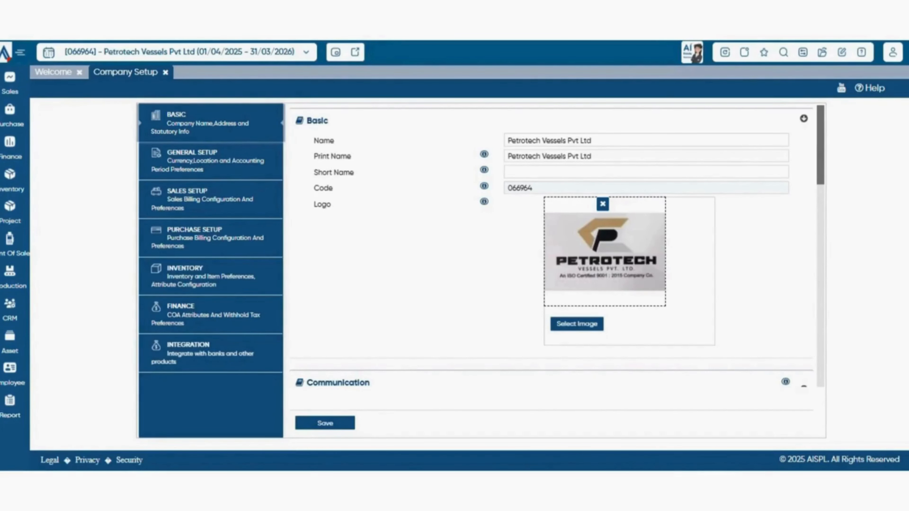
click(210, 277)
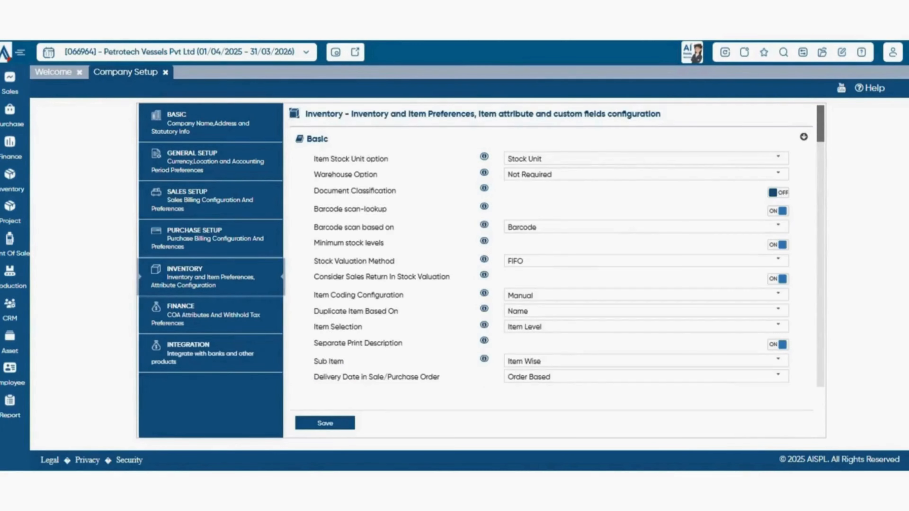
scroll(558, 246, down, 15)
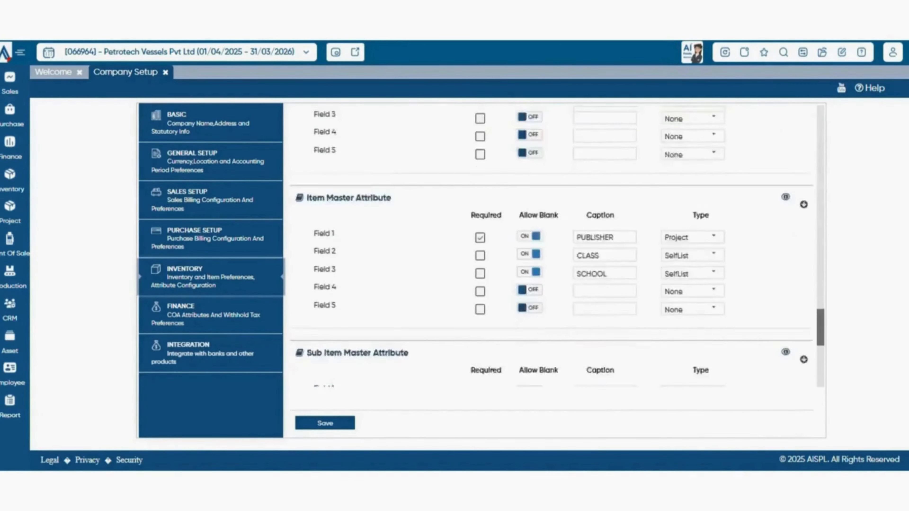
scroll(551, 272, down, 3)
scroll(551, 272, up, 20)
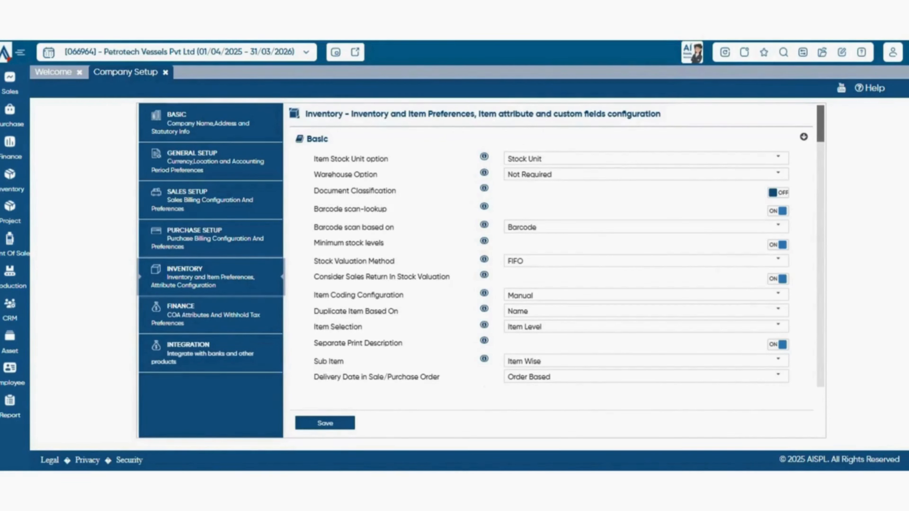
- Review the choices for Item Stock Unit option, selecting Stock Unit, and check the choices for Warehouse Option
click(778, 158)
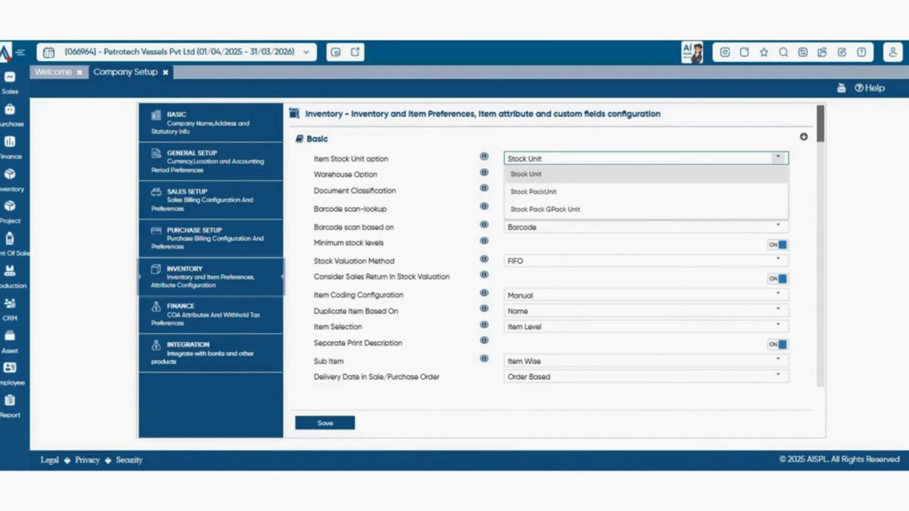
click(646, 175)
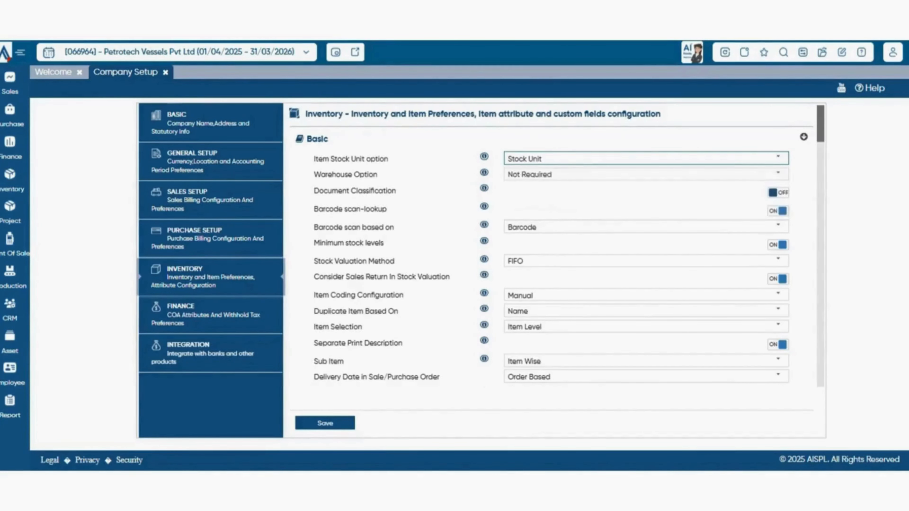
scroll(552, 245, down, 1)
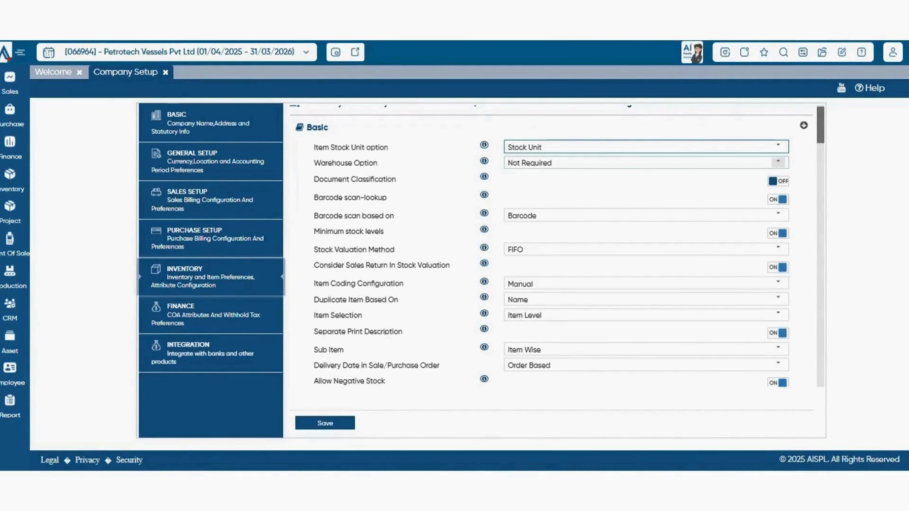
click(778, 163)
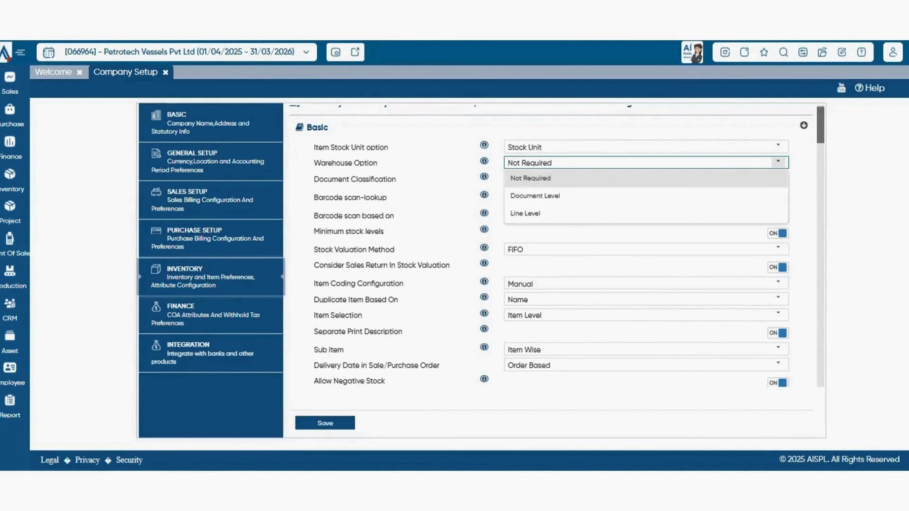
click(779, 162)
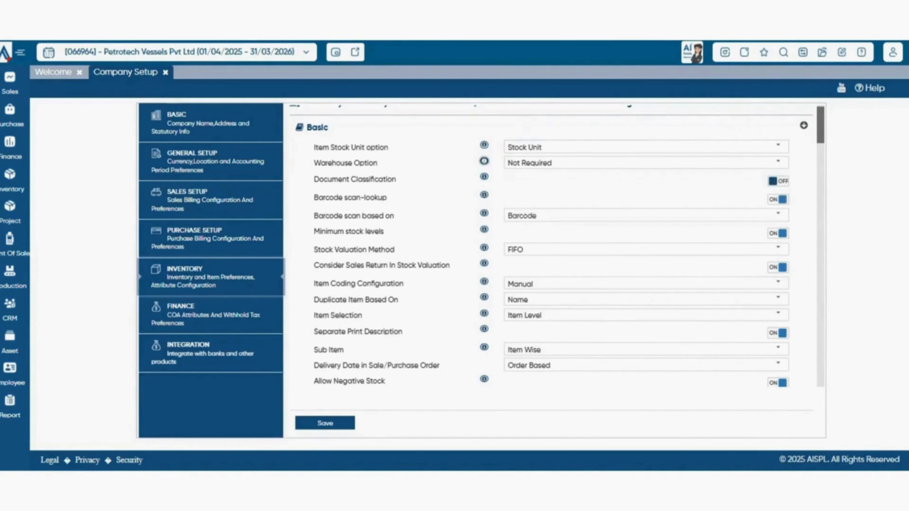
mouse_move(484, 161)
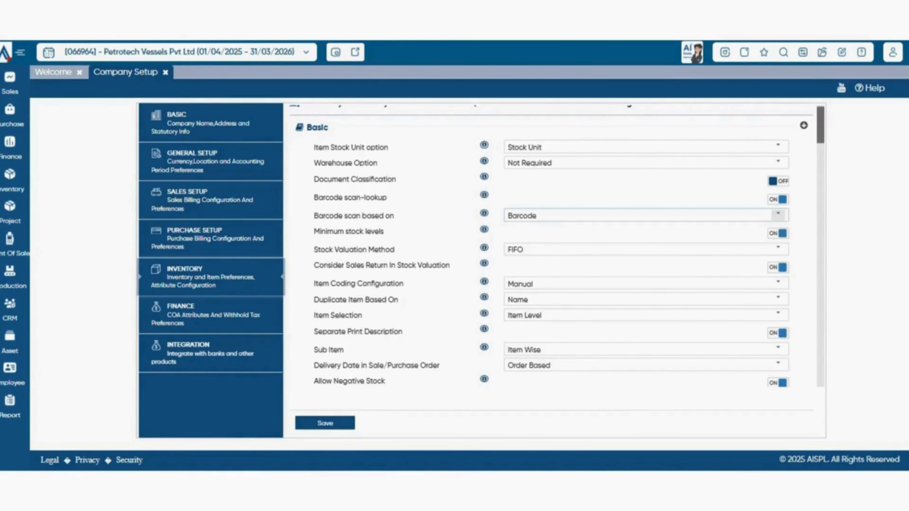
- Check the choices for Barcode scan based on and for Stock Valuation Method, selecting FIFO as the valuation method
click(778, 215)
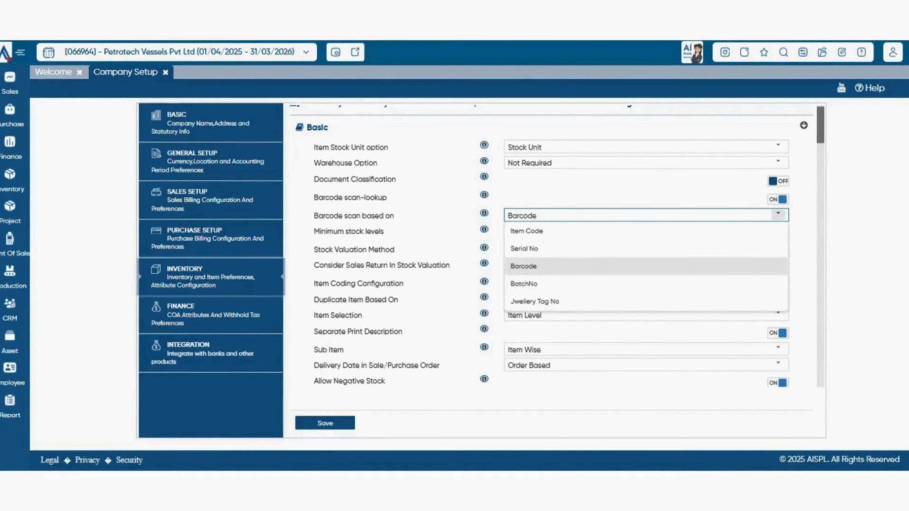
click(779, 215)
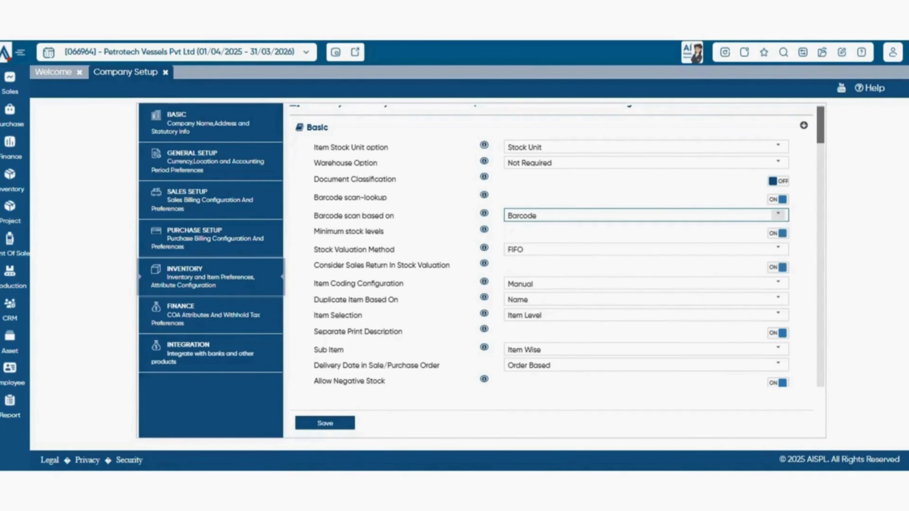
scroll(779, 215, down, 1)
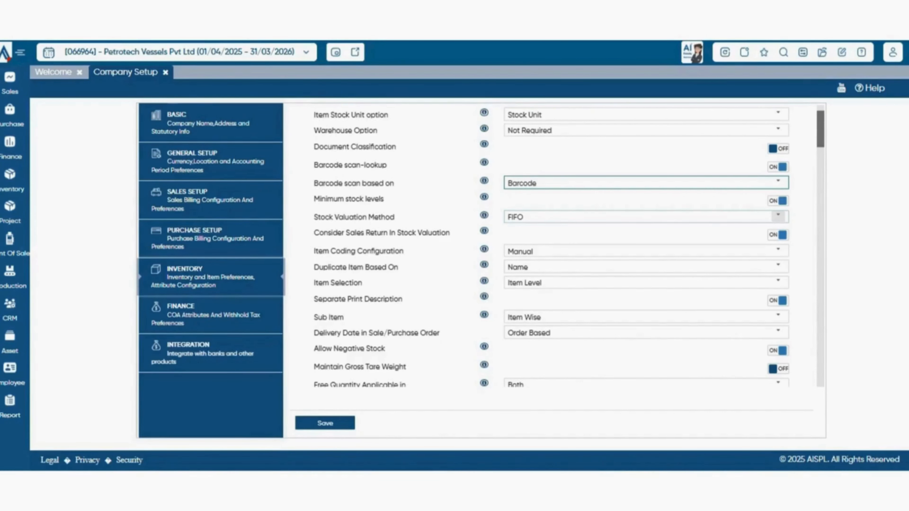
click(779, 216)
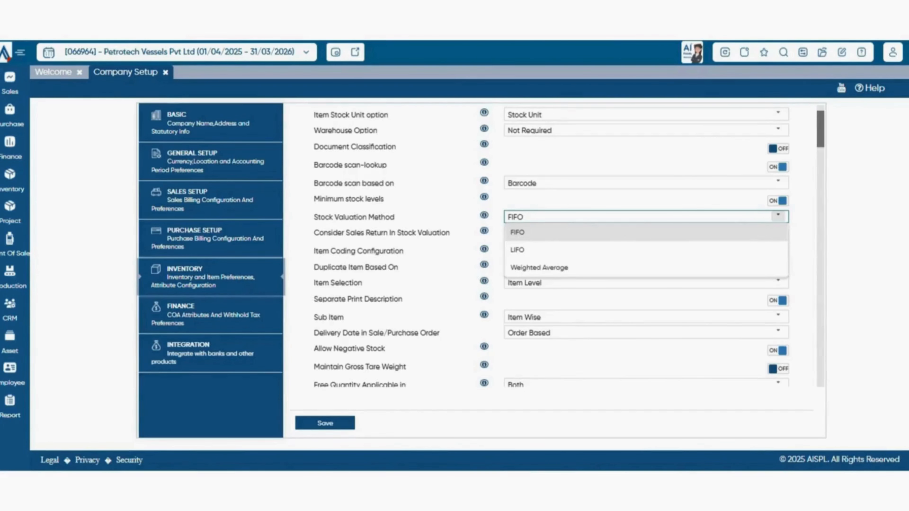
click(517, 232)
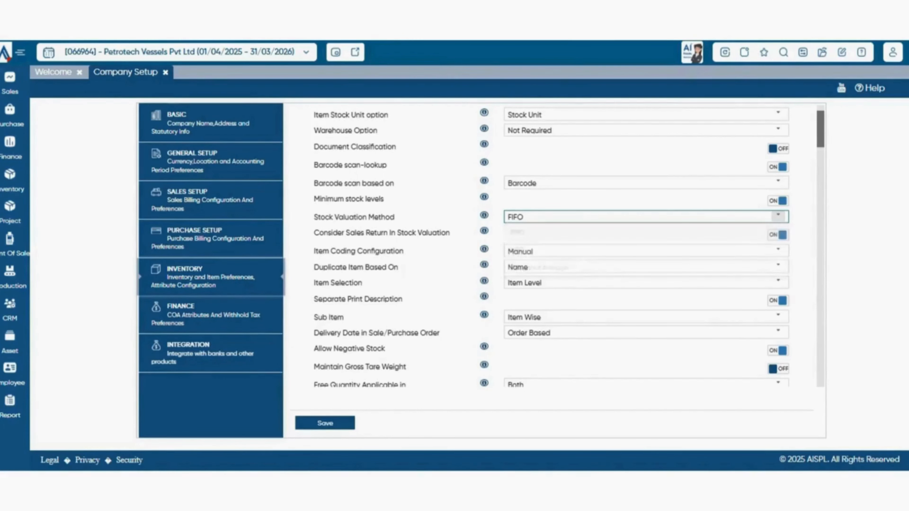
- Review the available choices for Item Coding Configuration and Duplicate Item Based On without changing either setting
scroll(780, 230, down, 1)
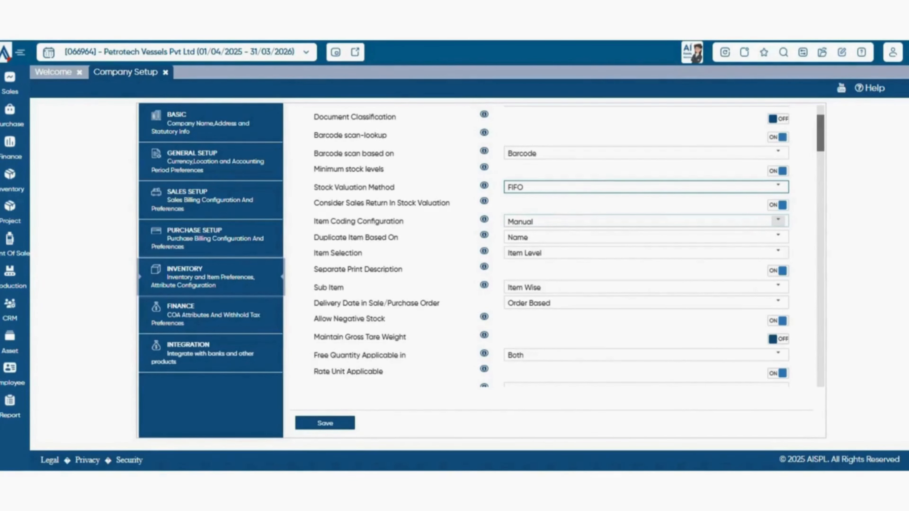
click(778, 221)
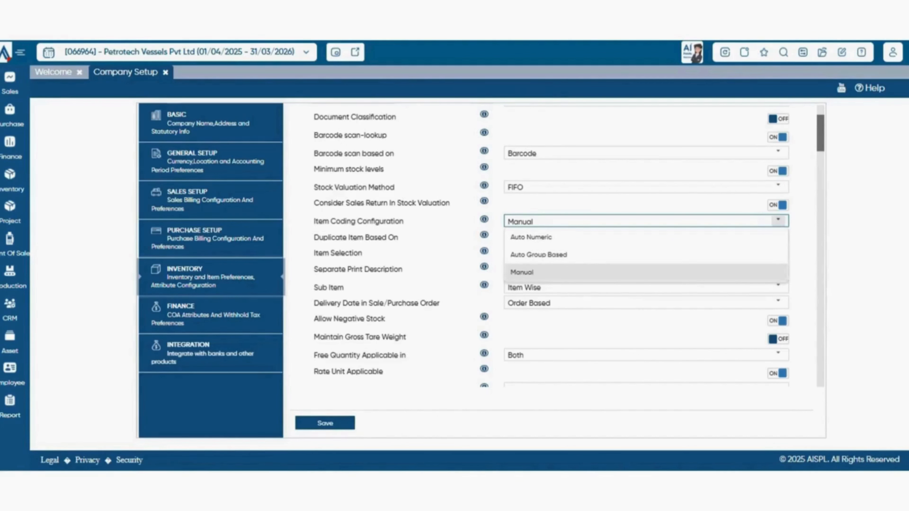
click(779, 220)
scroll(779, 220, down, 2)
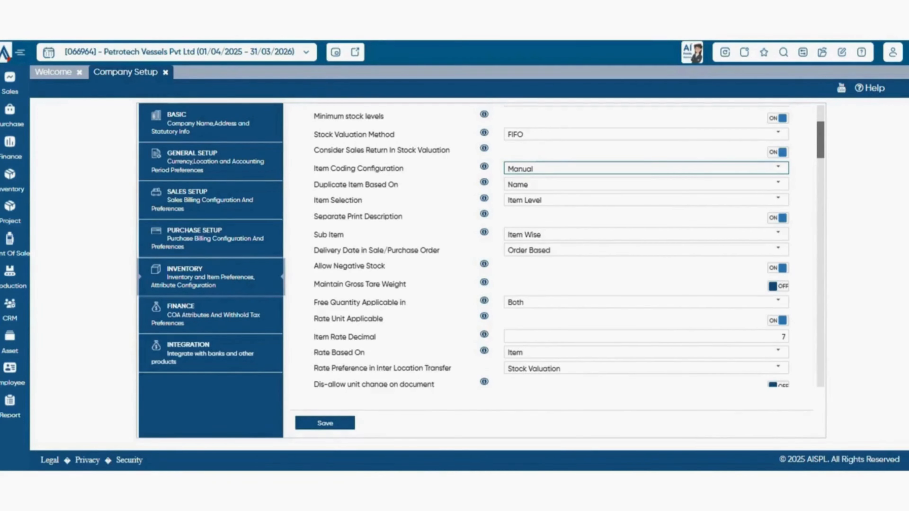
click(778, 184)
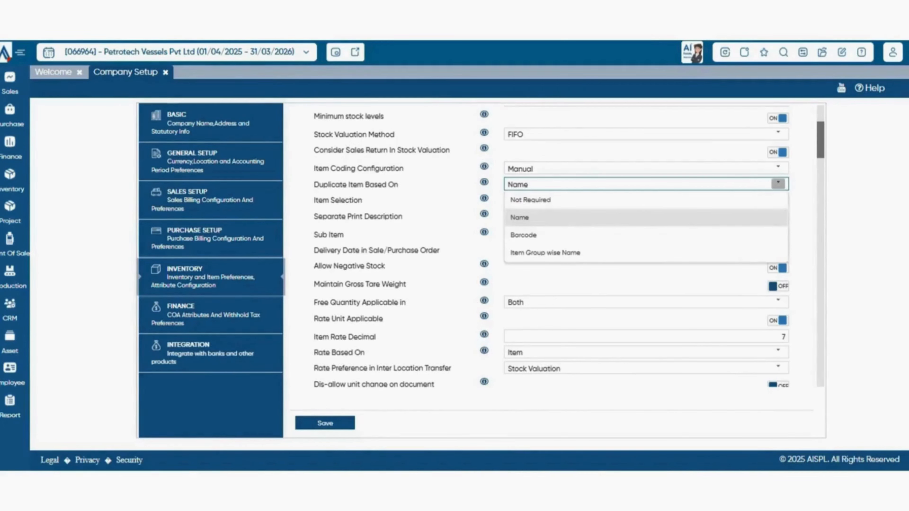
click(778, 184)
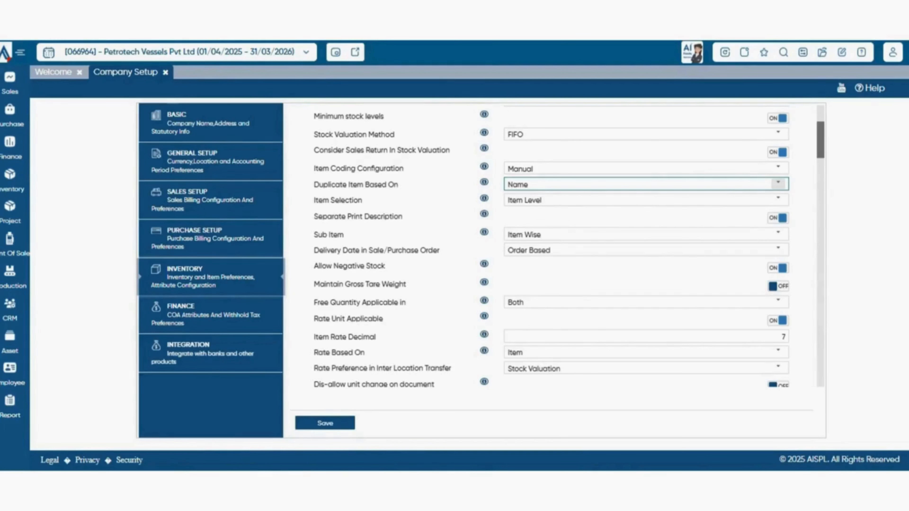
- Review the available choices for Item Selection and for Delivery Date in Sale/Purchase Order without changing them
click(778, 200)
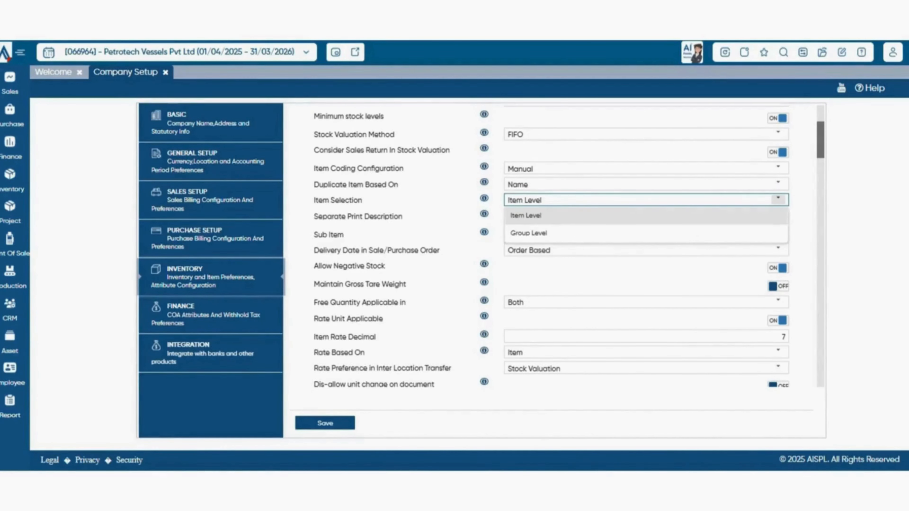
click(778, 199)
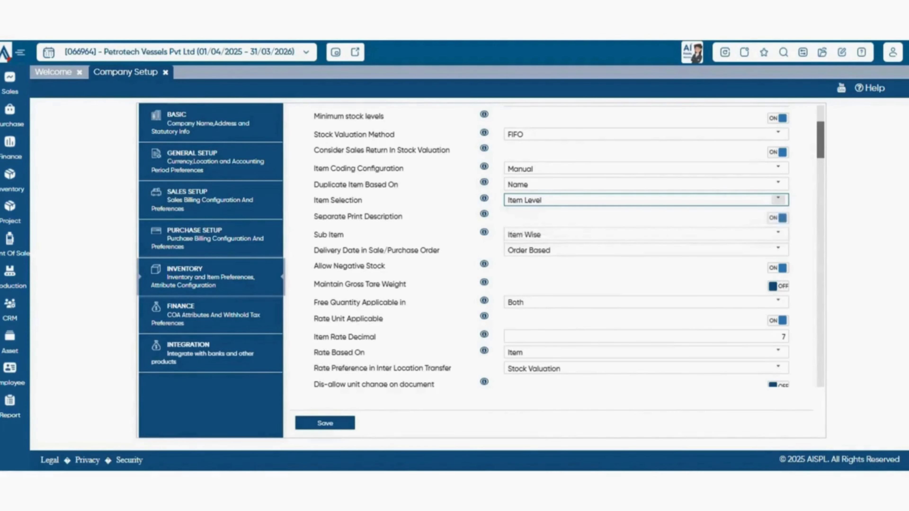
scroll(778, 198, down, 1)
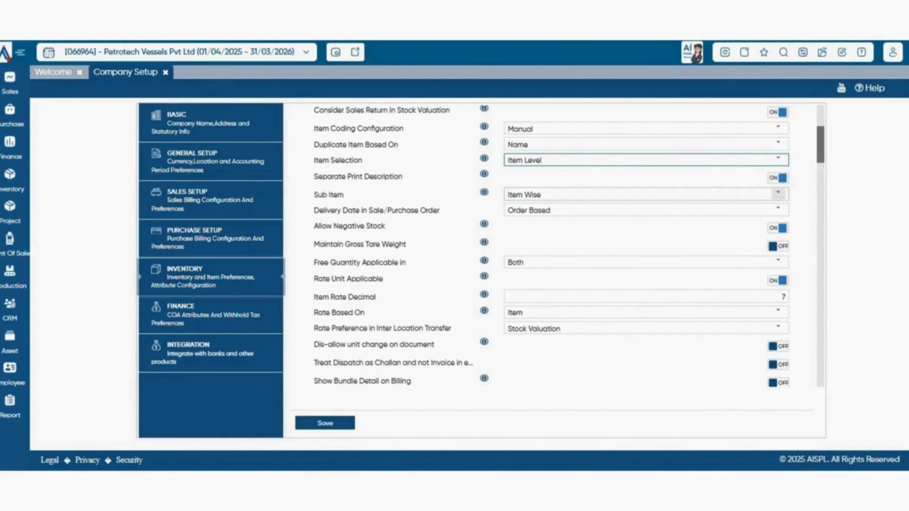
scroll(570, 246, down, 2)
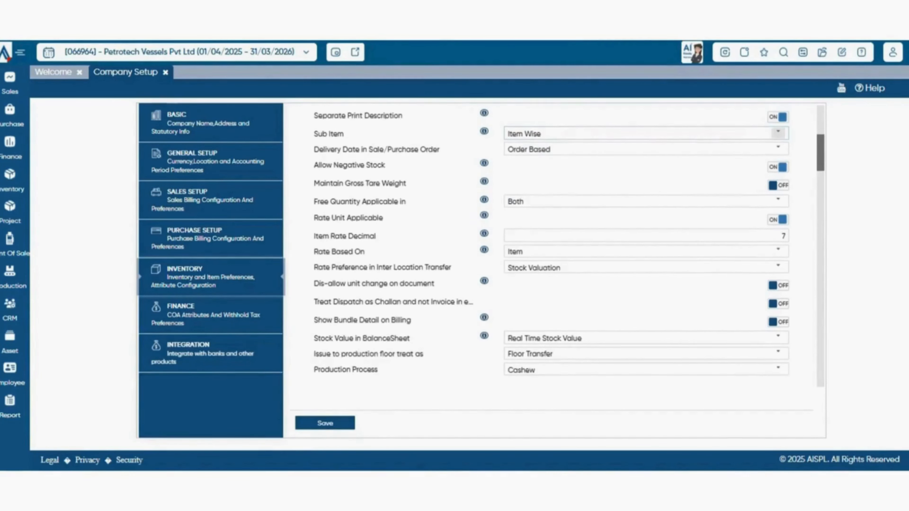
scroll(569, 246, up, 1)
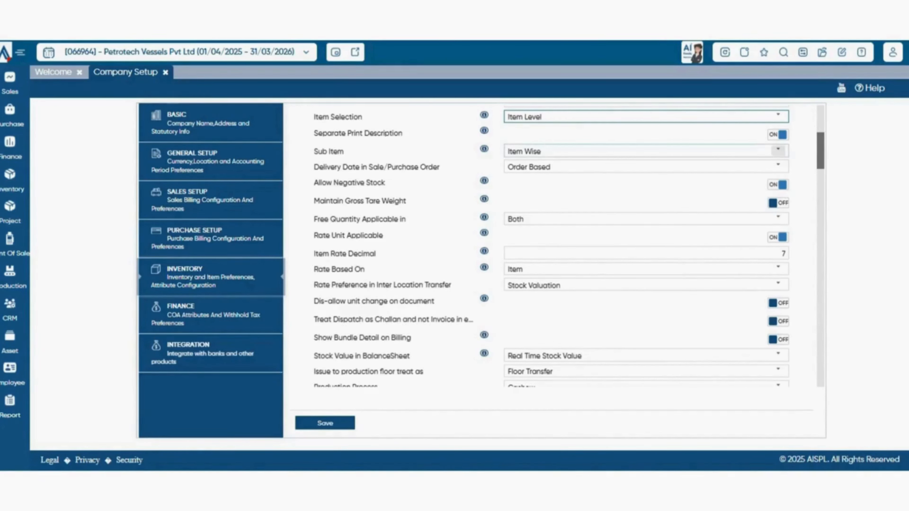
click(778, 166)
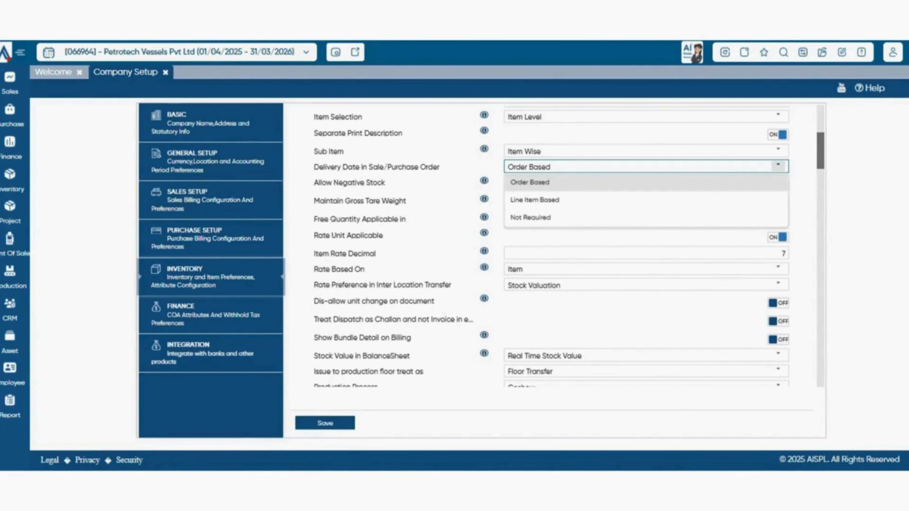
click(778, 166)
- Review the available choices for Free Quantity Applicable in and Rate Based On without changing either setting
scroll(569, 247, down, 1)
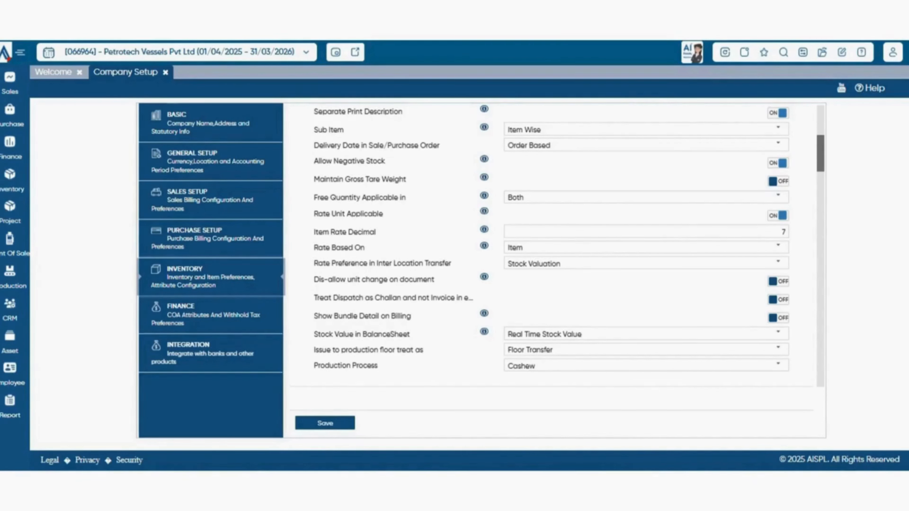
scroll(558, 246, down, 1)
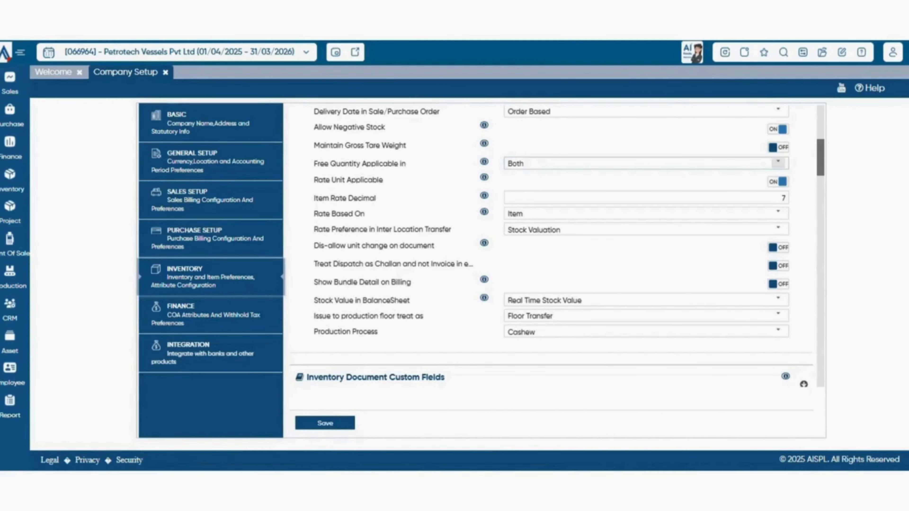
click(779, 163)
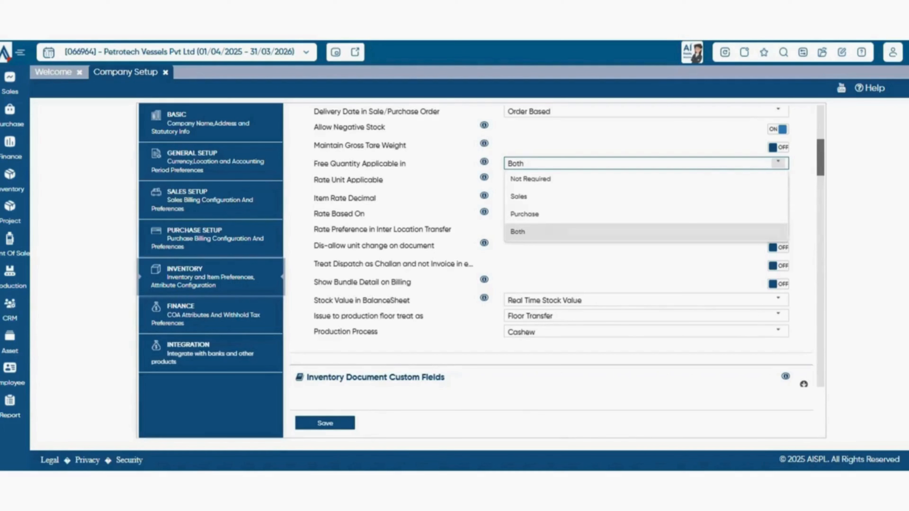
click(779, 163)
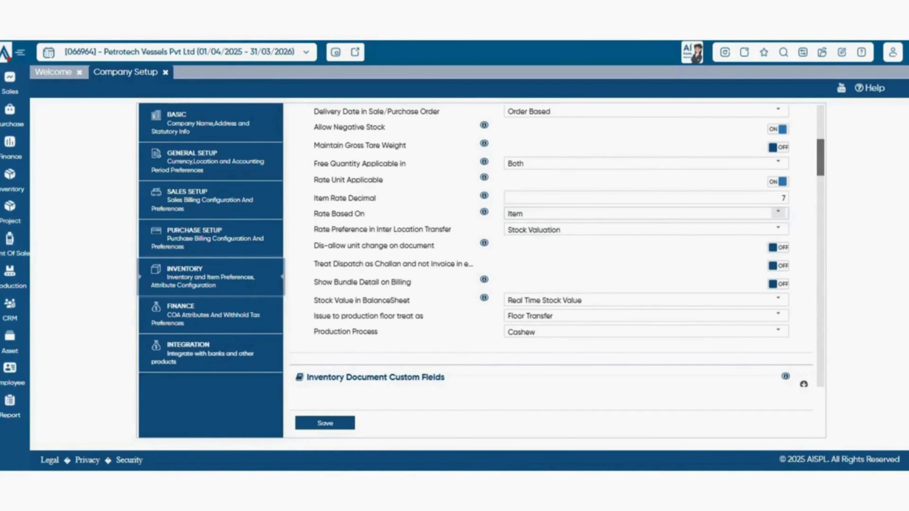
click(778, 213)
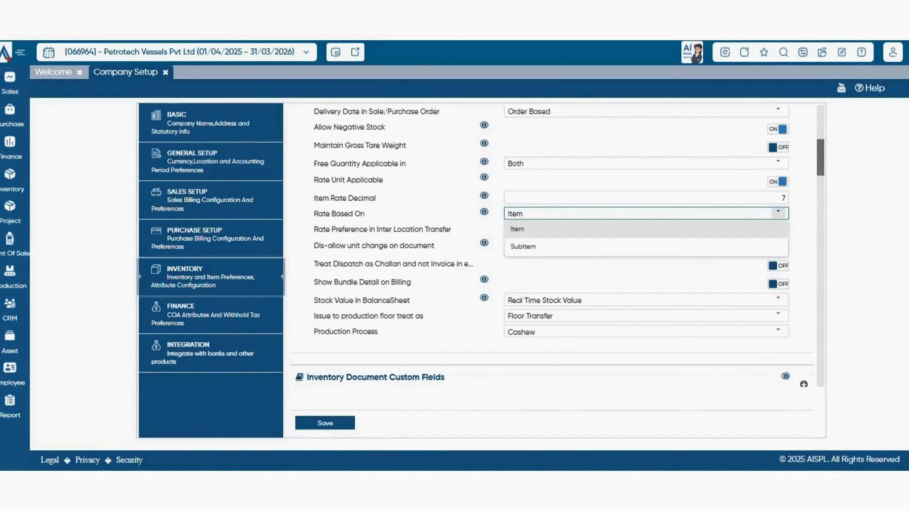
click(778, 213)
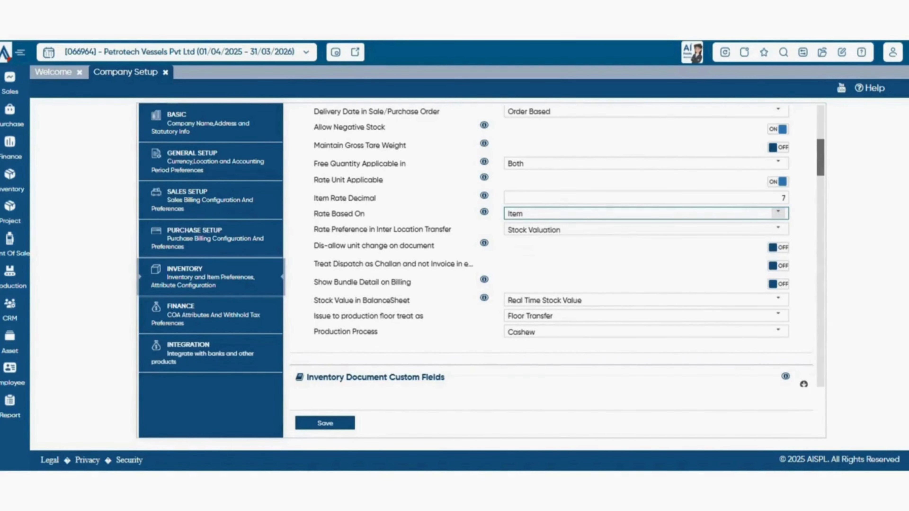
- Review the available choices for Rate Preference in Inter Location Transfer without changing the setting
scroll(778, 213, down, 2)
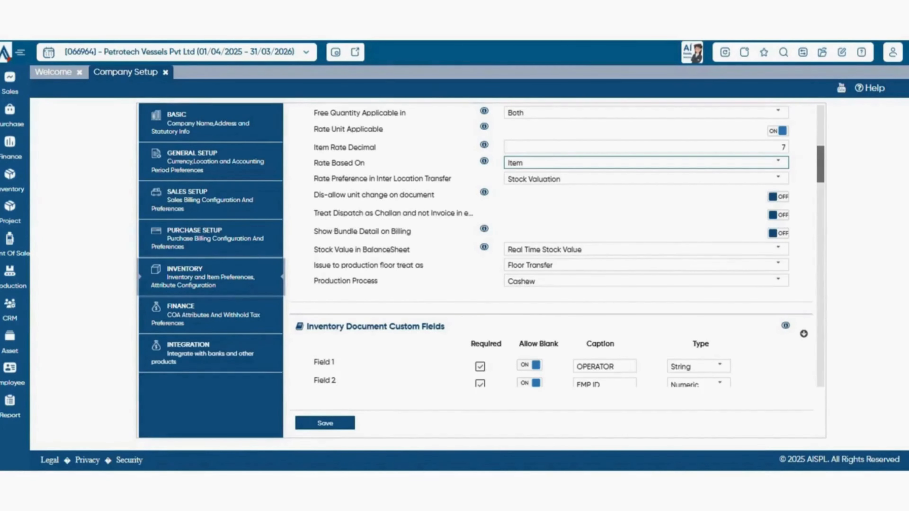
click(779, 178)
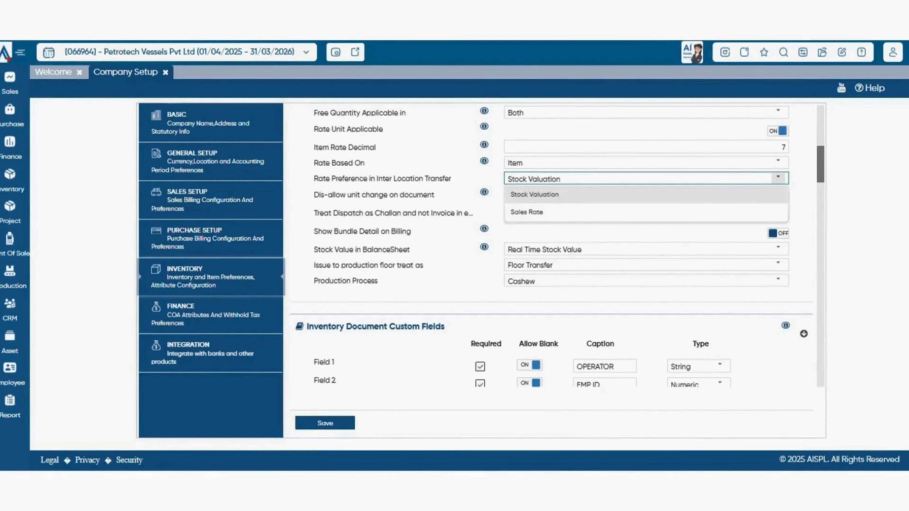
click(779, 178)
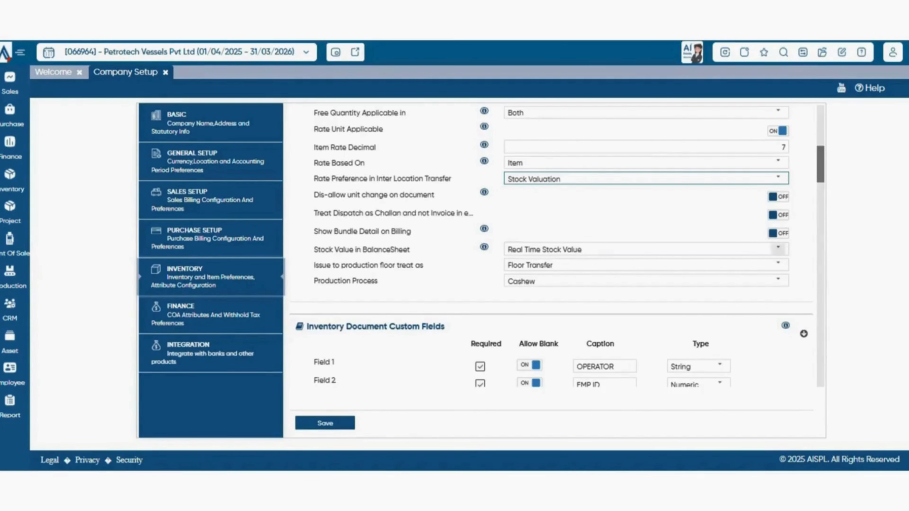
- Review the available choices for Stock Value in BalanceSheet and for the Type of Field 1 in Inventory Document Custom Fields
click(778, 248)
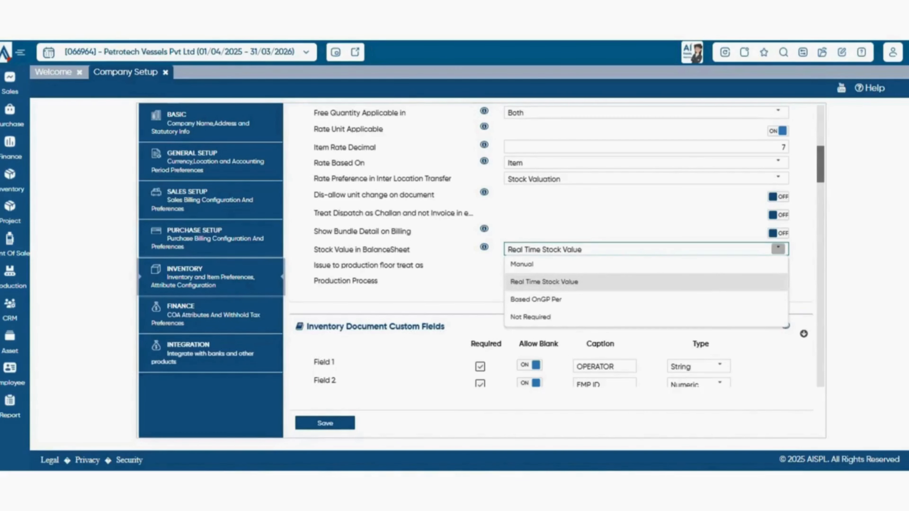
click(779, 249)
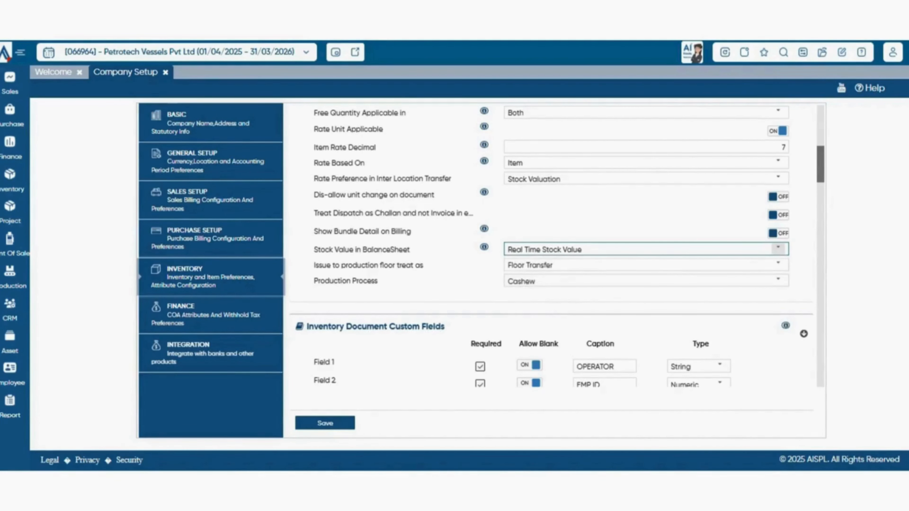
scroll(557, 246, down, 1)
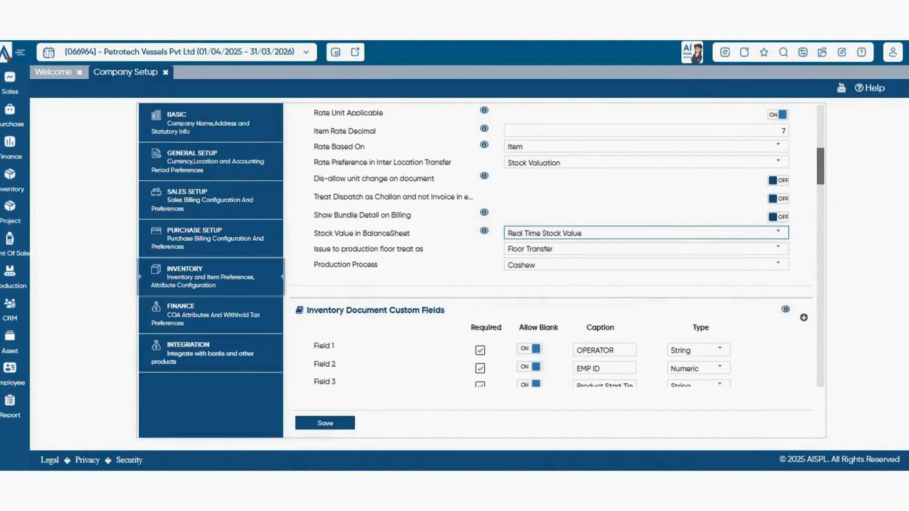
scroll(779, 242, down, 1)
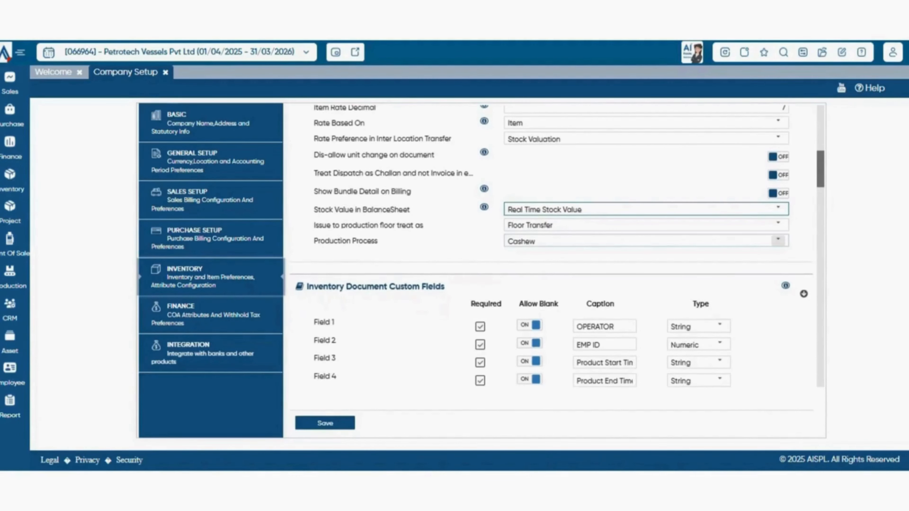
scroll(558, 246, down, 4)
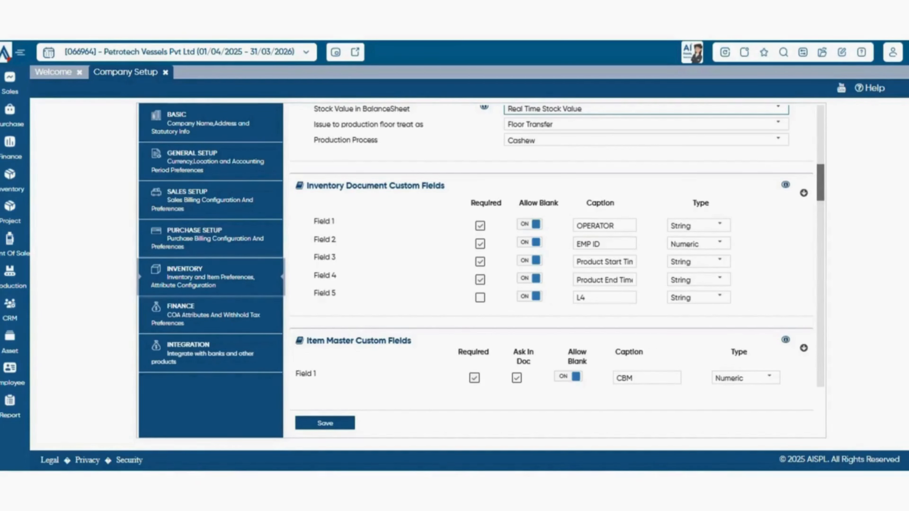
click(720, 225)
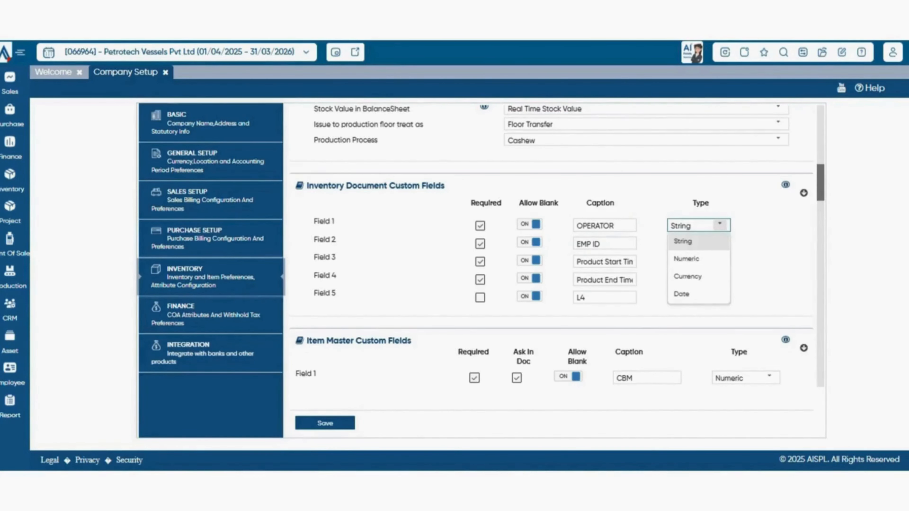
- Review the available choices for Check Batch Expiry In Sales and Batch Detail Attributes without changing either setting
scroll(552, 250, down, 3)
scroll(552, 247, down, 4)
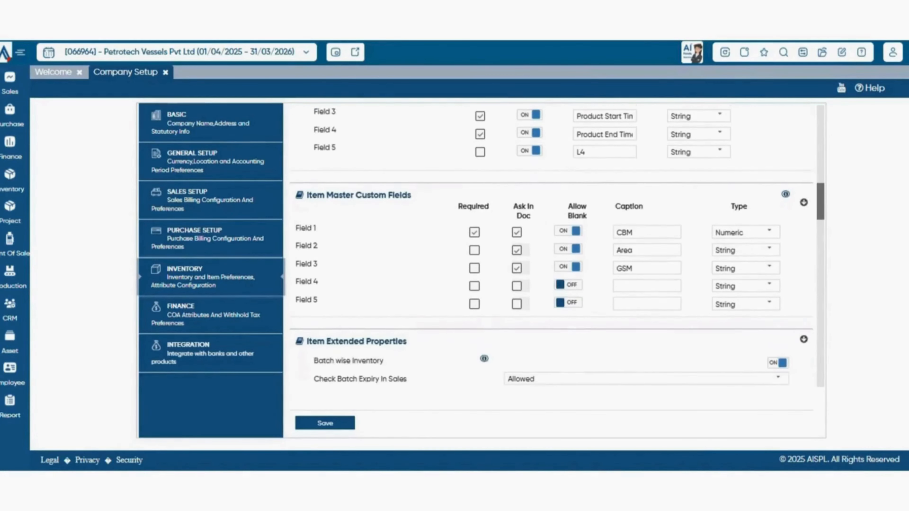
scroll(552, 248, down, 1)
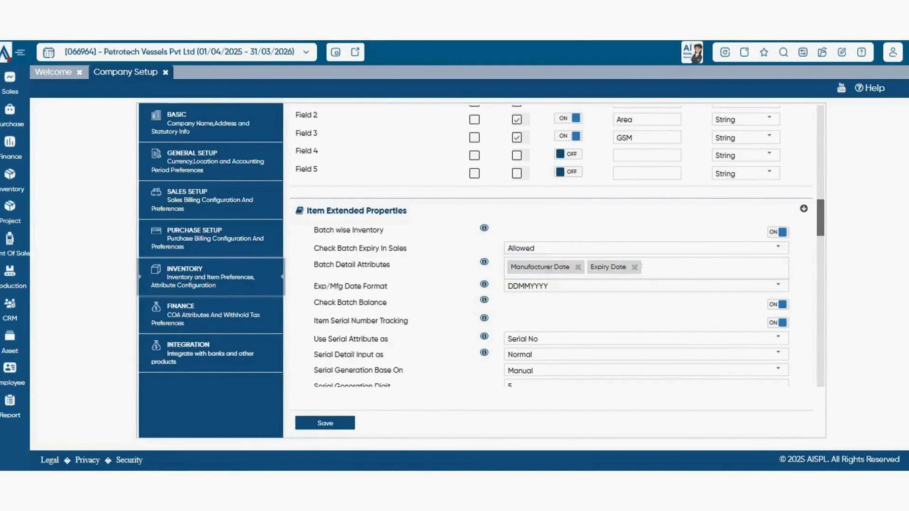
click(779, 248)
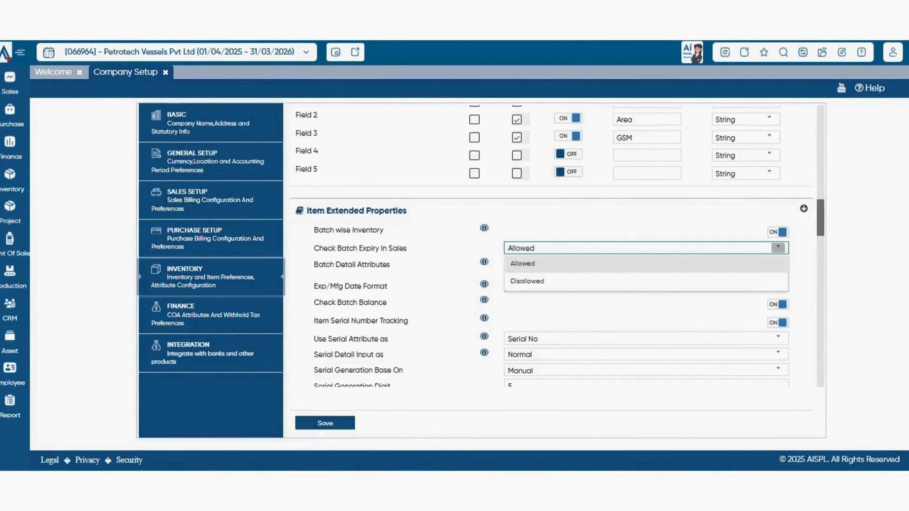
click(779, 248)
scroll(551, 246, down, 1)
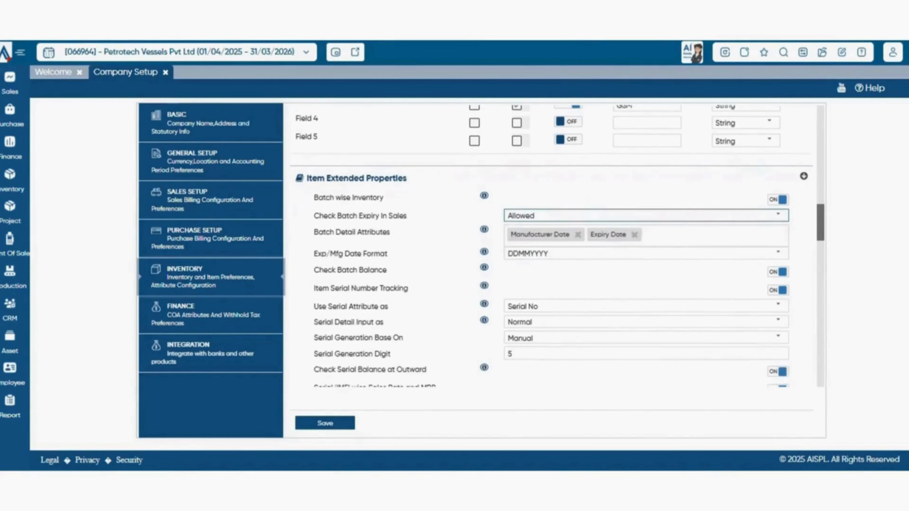
click(716, 231)
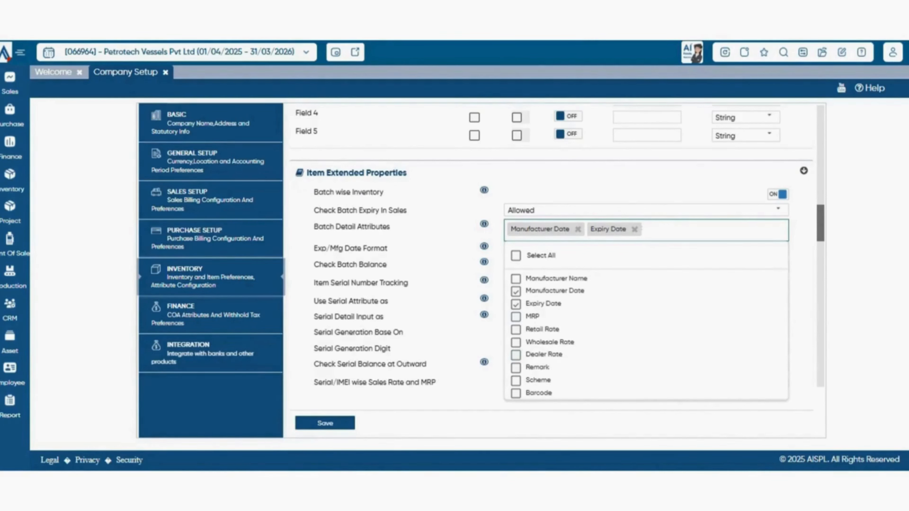
key(Escape)
- Review the available choices for Exp/Mfg Date Format without changing the setting
scroll(558, 246, down, 1)
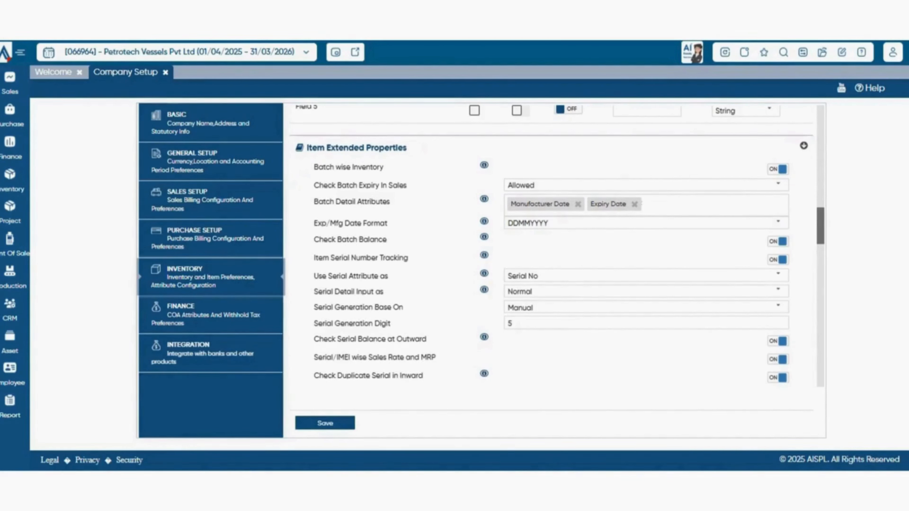
click(779, 222)
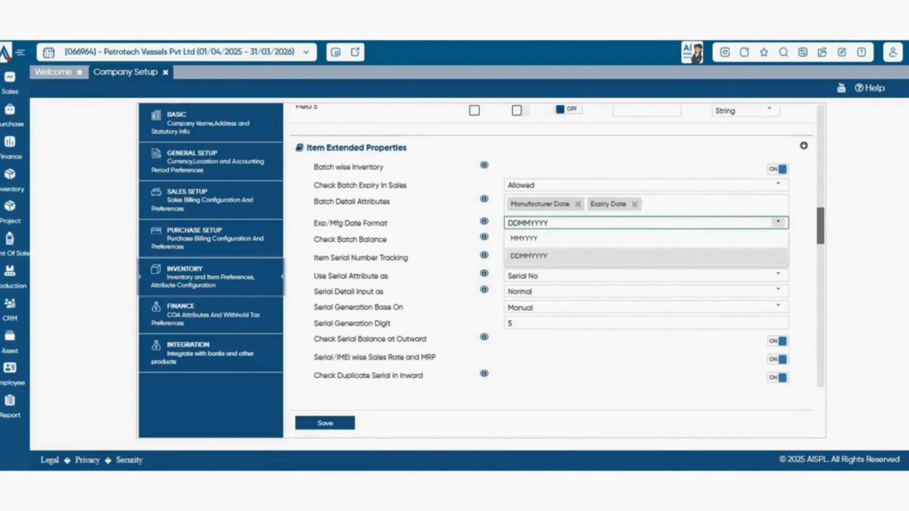
click(779, 222)
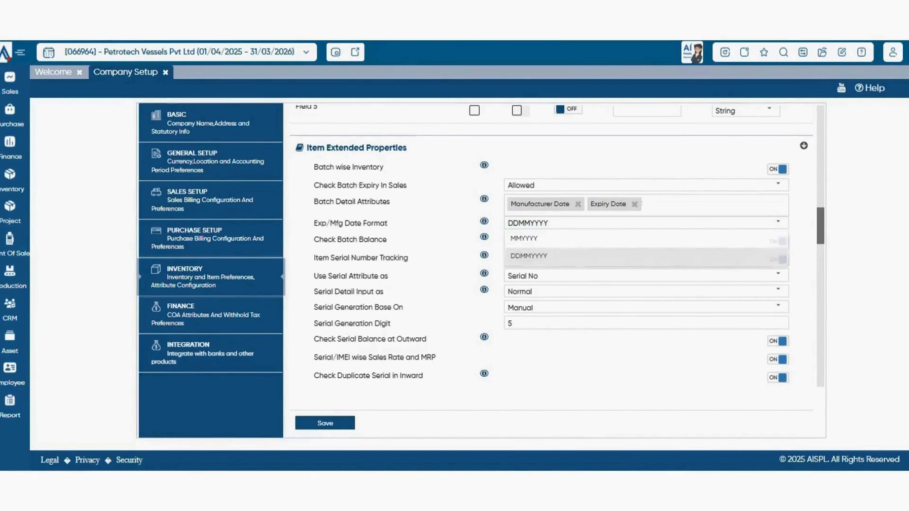
- Review the available choices for Use Serial Attribute as and Serial Detail Input as without changing either setting
scroll(558, 245, down, 1)
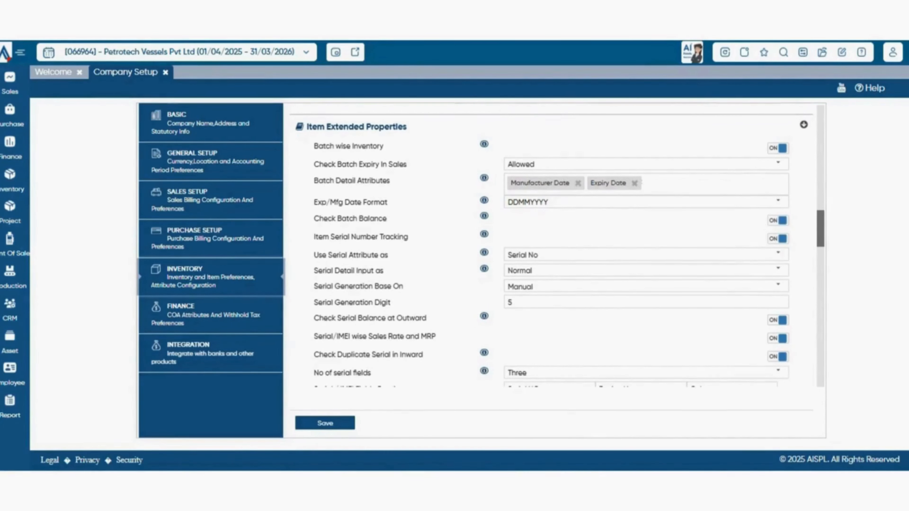
scroll(558, 247, down, 2)
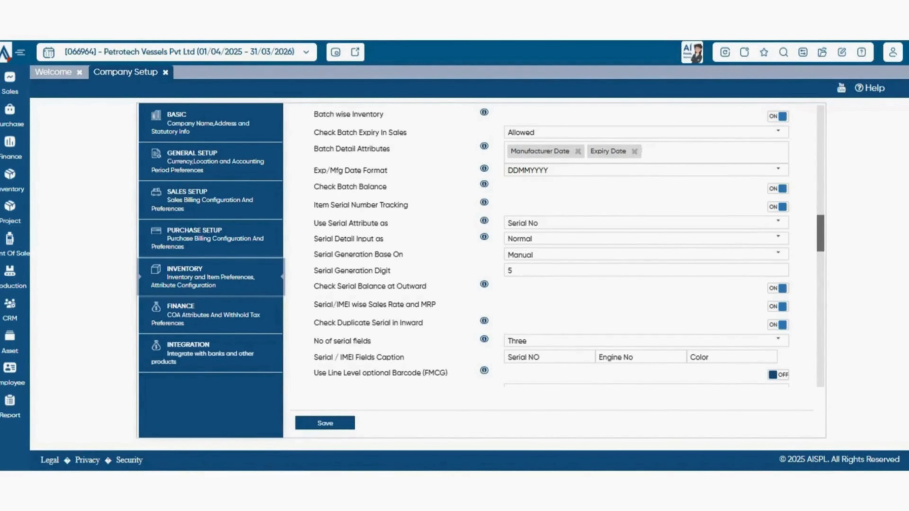
scroll(644, 208, down, 2)
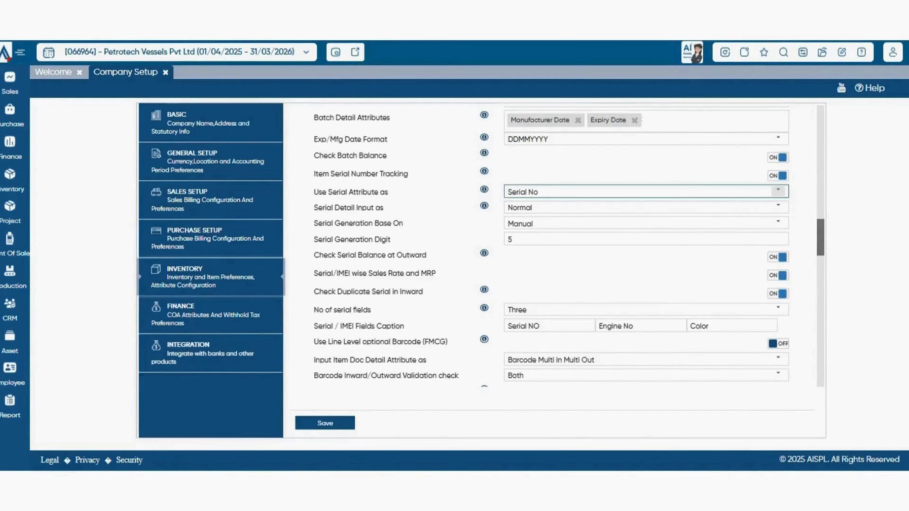
click(778, 192)
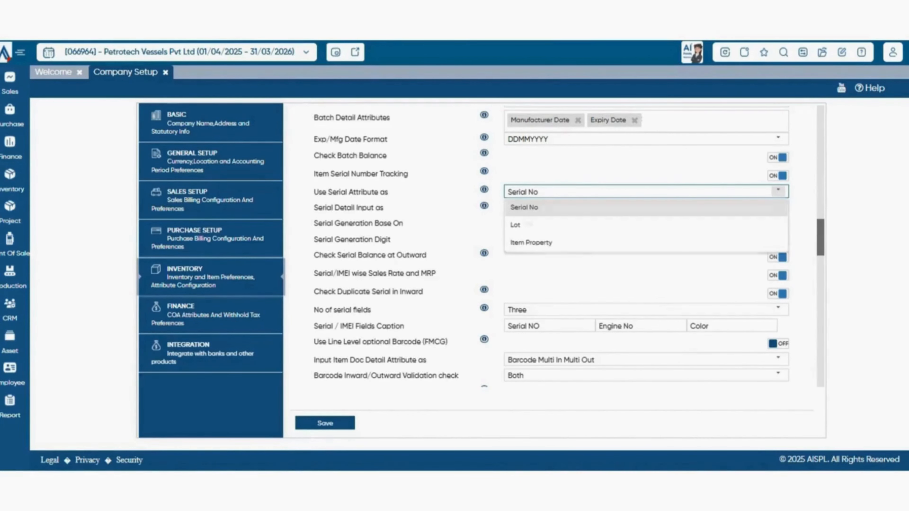
click(779, 192)
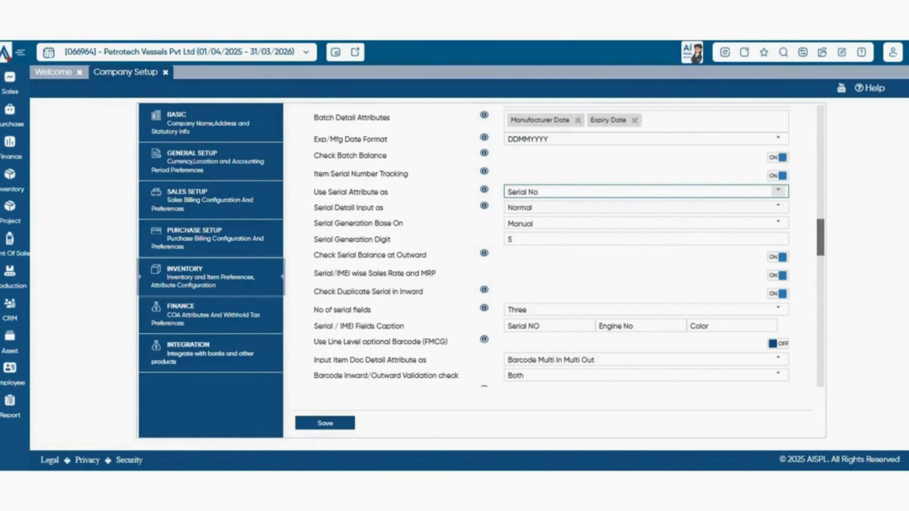
click(778, 207)
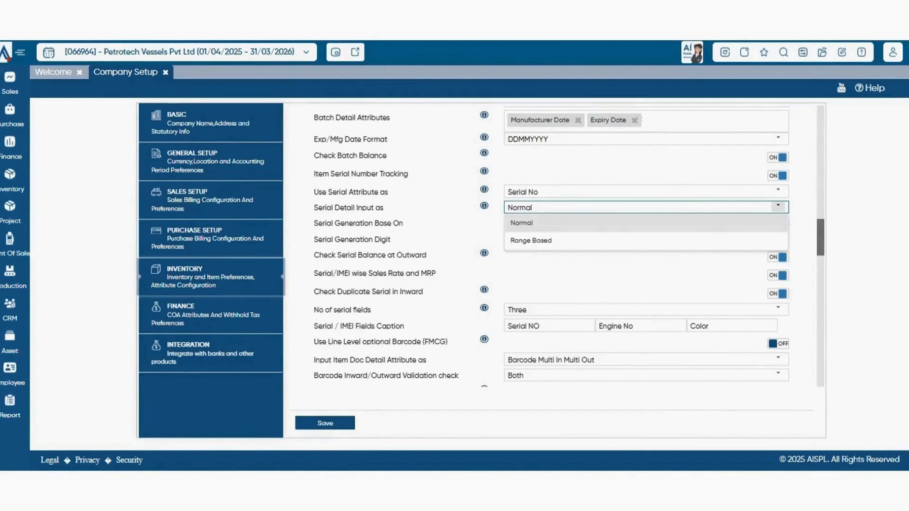
click(778, 207)
- Review the available choices for Serial Generation Base On without changing the setting
scroll(779, 207, down, 1)
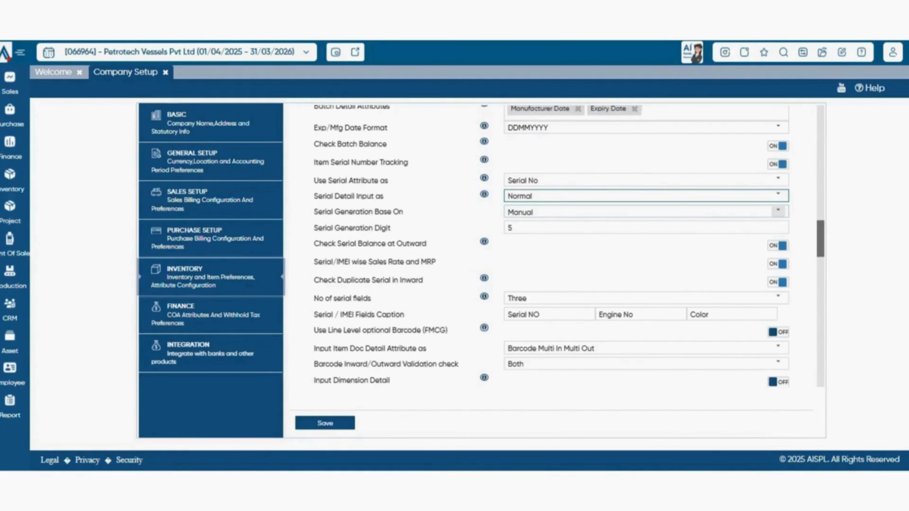
click(779, 211)
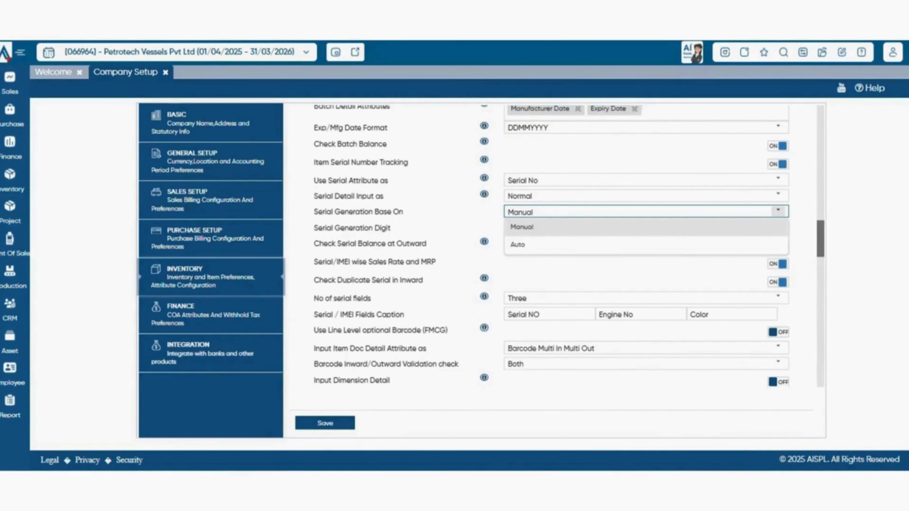
click(778, 211)
- Set the Serial Generation Digit to -19
scroll(551, 246, down, 1)
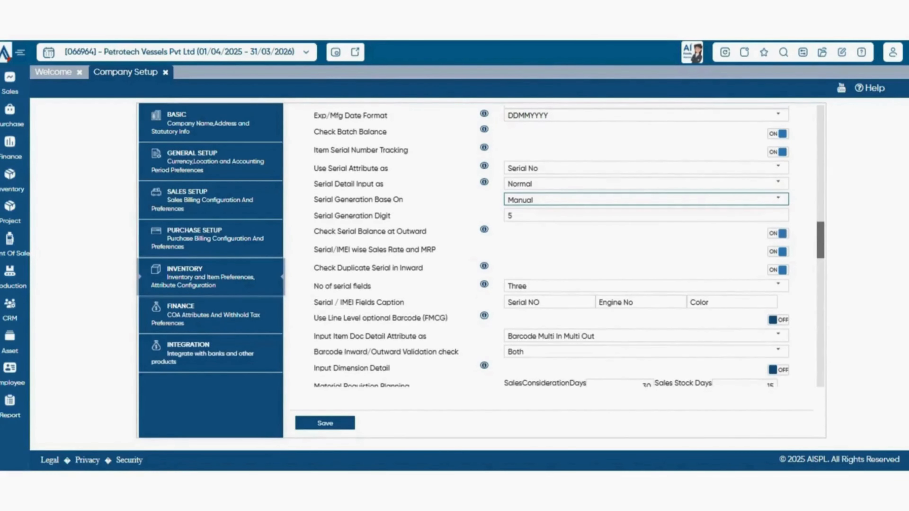
click(513, 216)
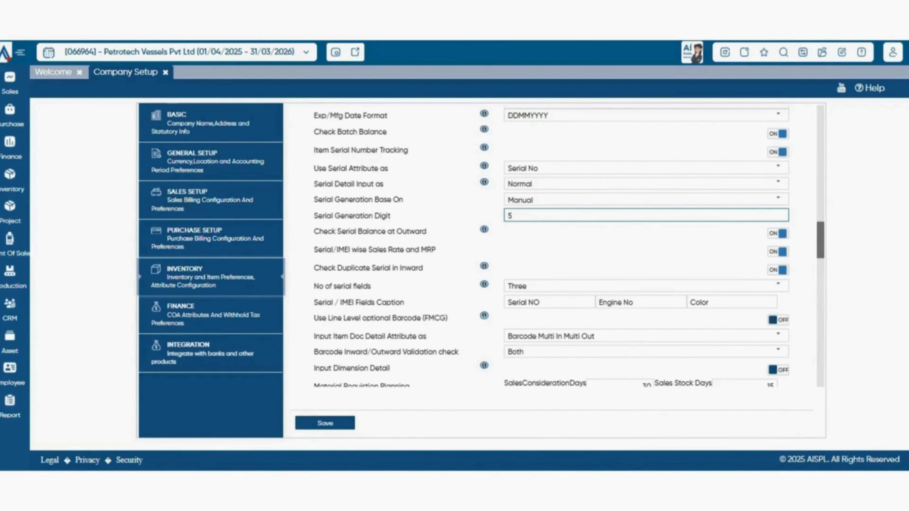
key(BackSpace)
text(-19)
- Clear the Serial Generation Digit value, leaving the field blank
scroll(570, 247, down, 2)
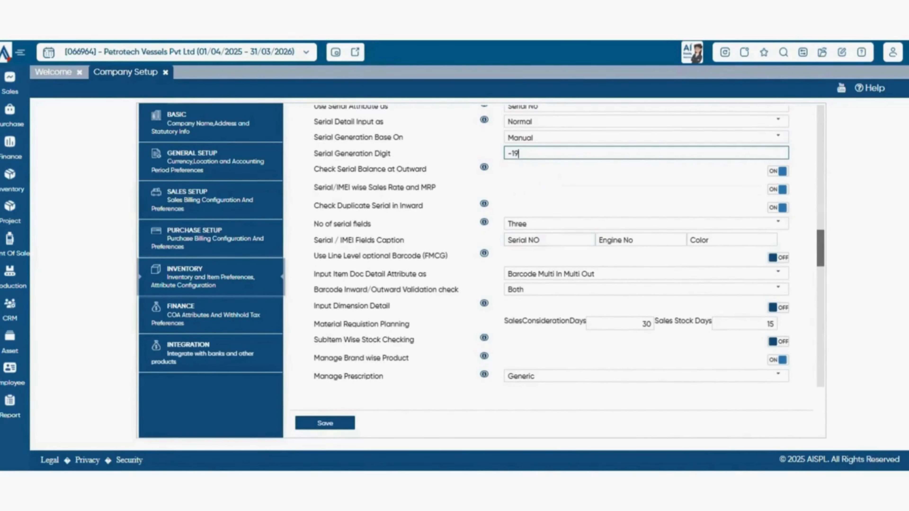
key(BackSpace)
key(BackSpace)
key(BackSpace)
key(Tab)
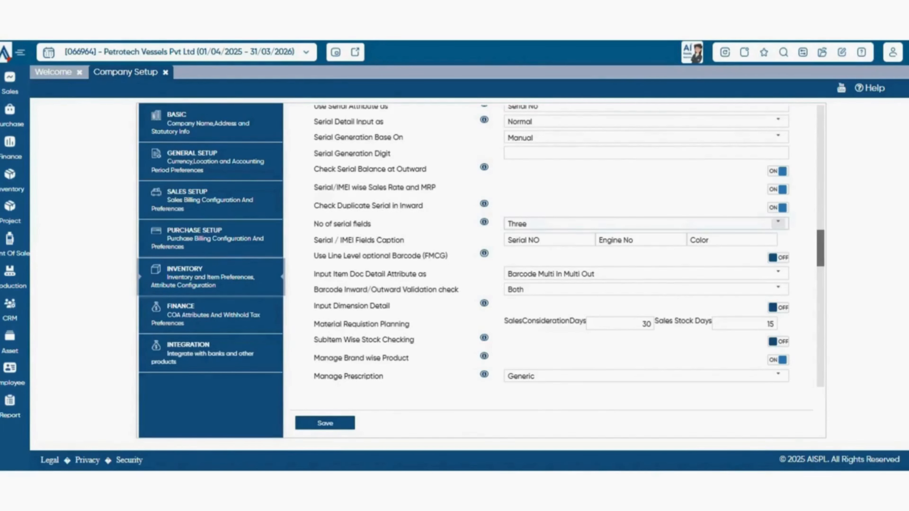
- Review the available choices for No of serial fields and Input Item Doc Detail Attribute as without changing either setting
click(778, 223)
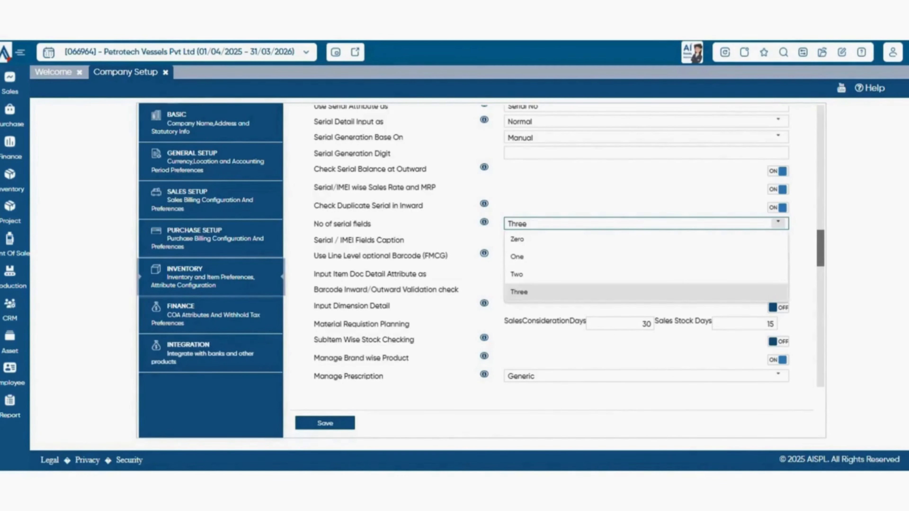
click(778, 223)
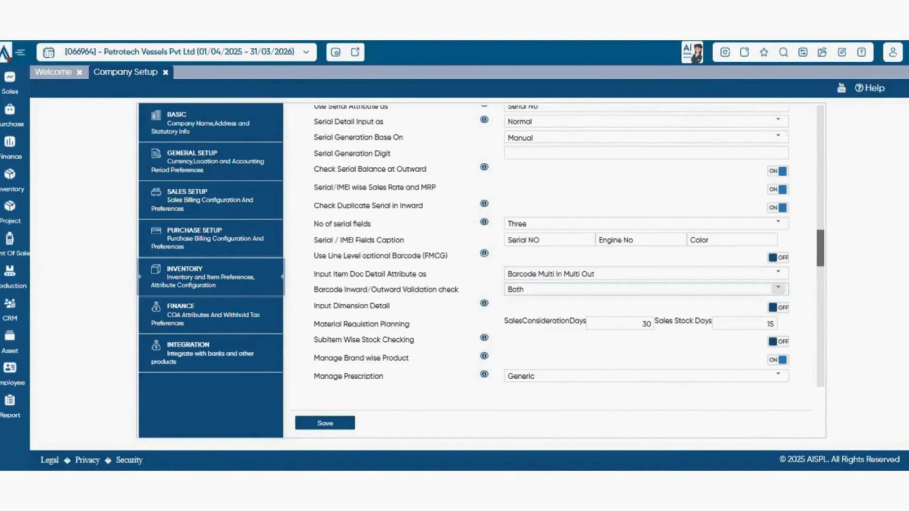
click(778, 273)
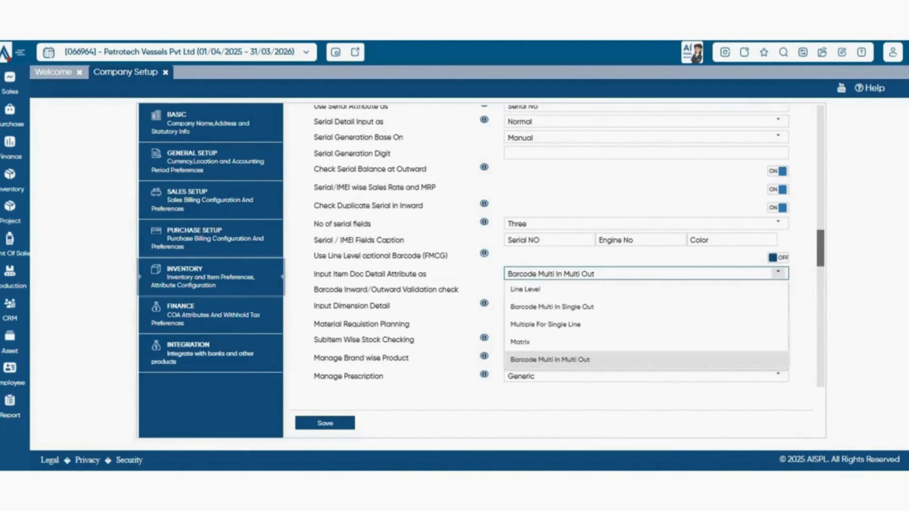
click(778, 273)
- Review the available choices for Barcode Inward/Outward Validation check without changing the setting
scroll(569, 246, down, 3)
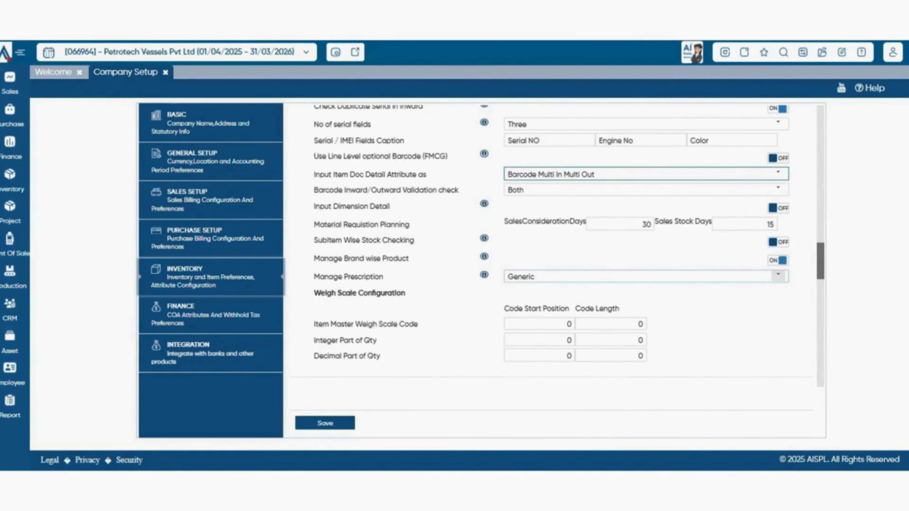
click(778, 189)
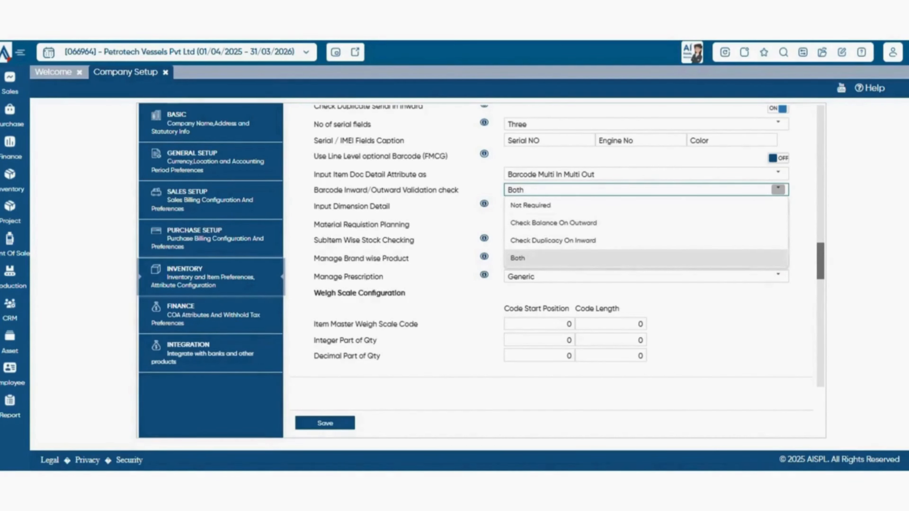
scroll(551, 245, down, 1)
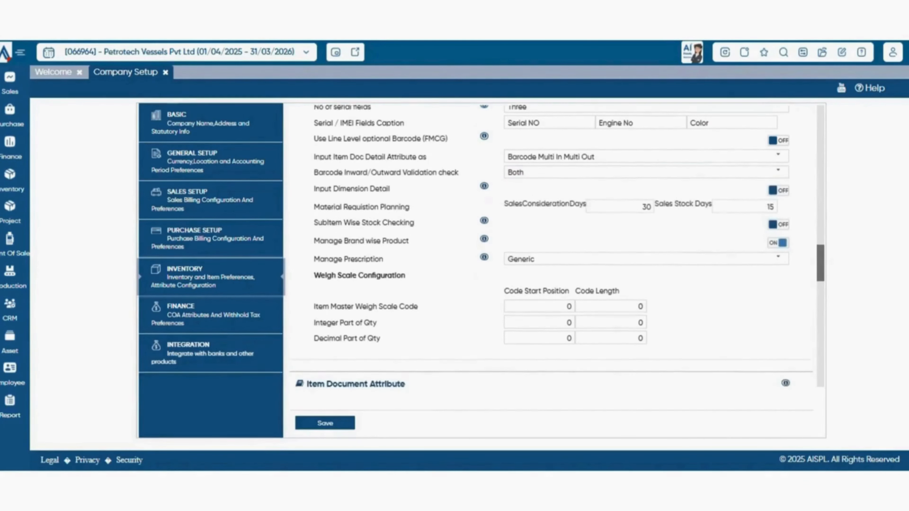
- Read the help note for Input Dimension Detail and switch that setting on
scroll(551, 246, down, 1)
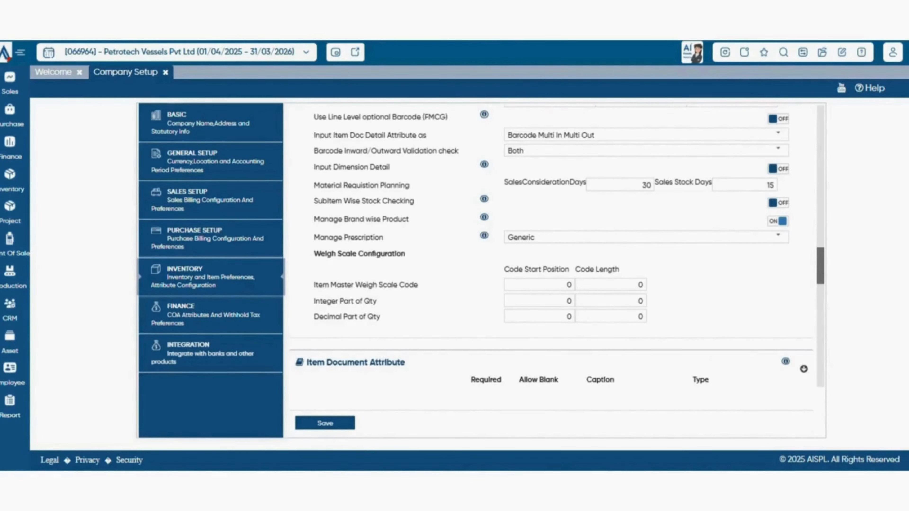
mouse_move(484, 164)
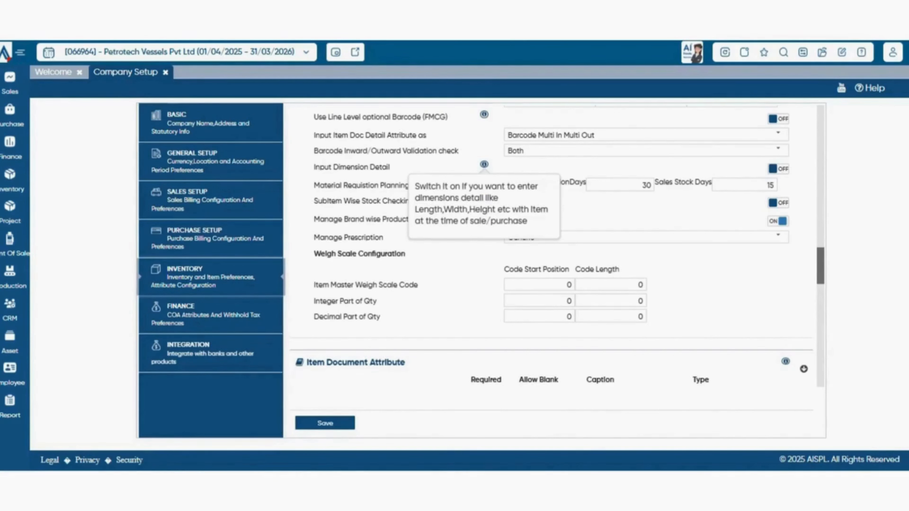
click(778, 169)
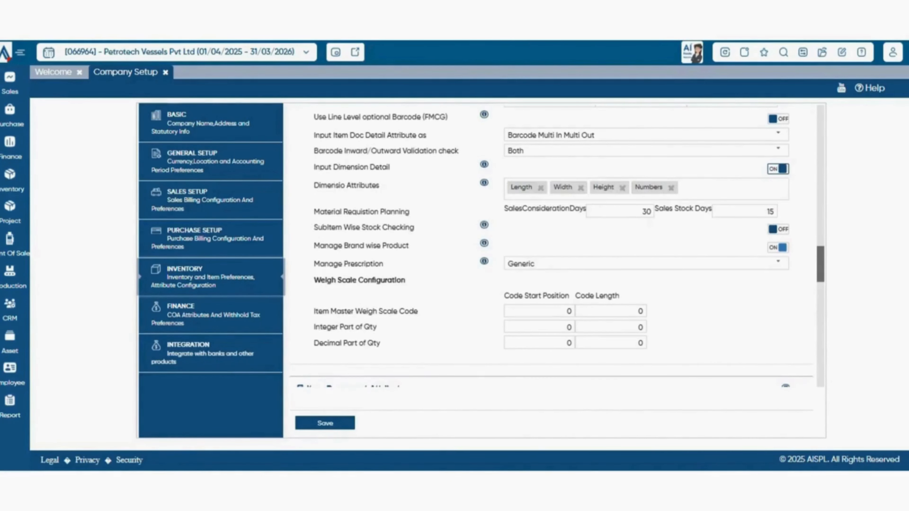
- Review the available choices for Manage Prescription without changing the setting
scroll(557, 246, down, 1)
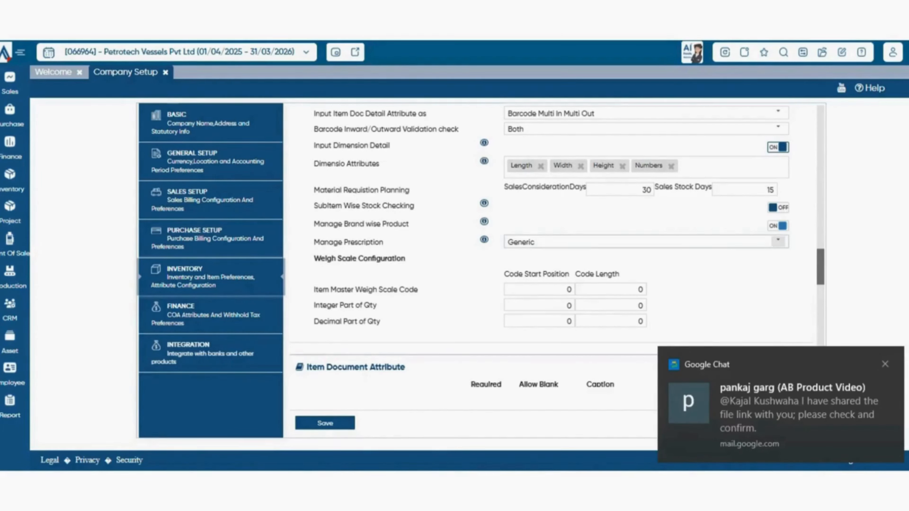
click(778, 242)
click(778, 242)
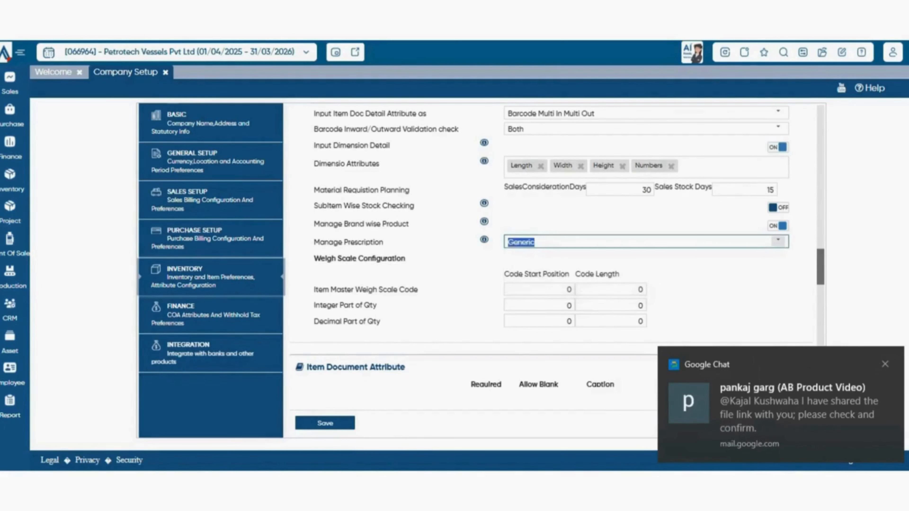
click(778, 241)
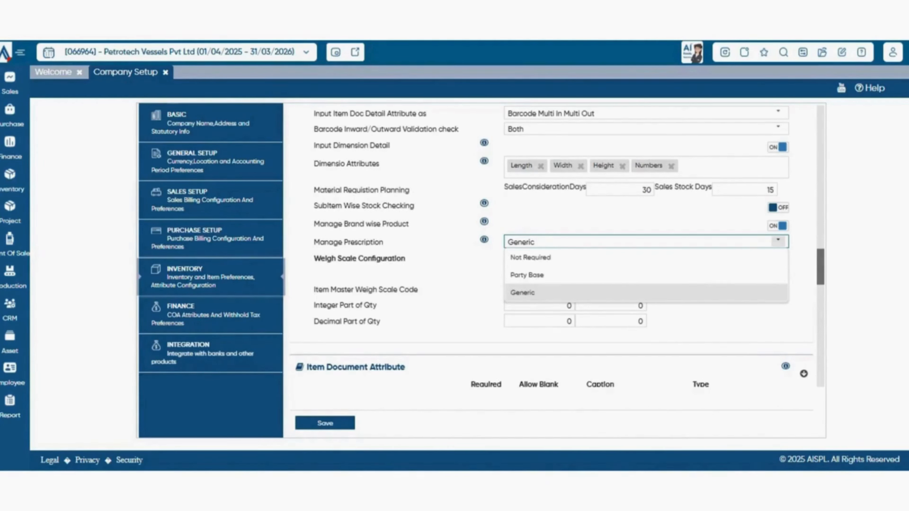
- Examine the Item Document Attribute fields and the type choices offered for the colour field, keeping SelfList
scroll(552, 246, down, 1)
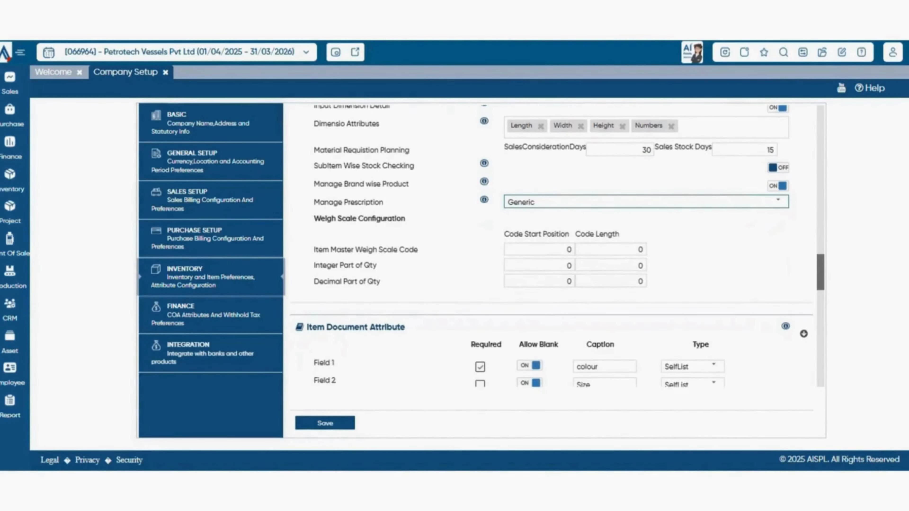
scroll(551, 245, down, 4)
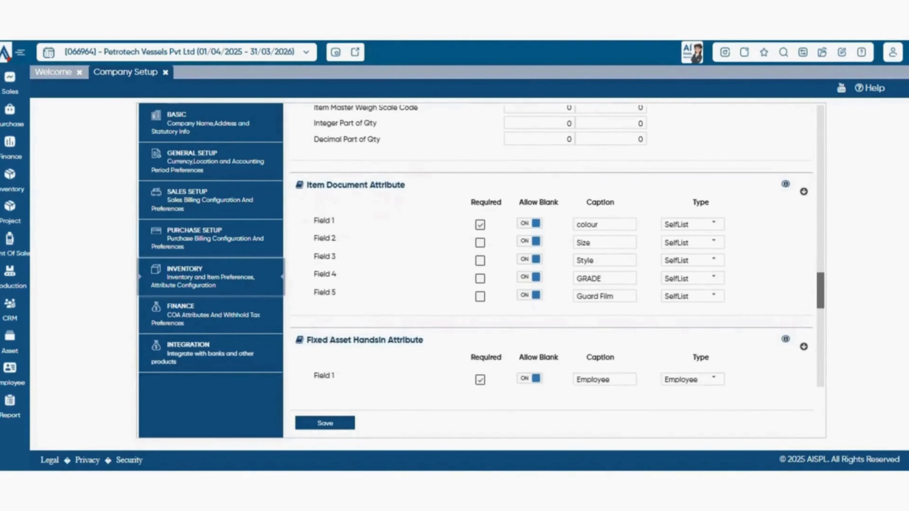
scroll(552, 246, down, 1)
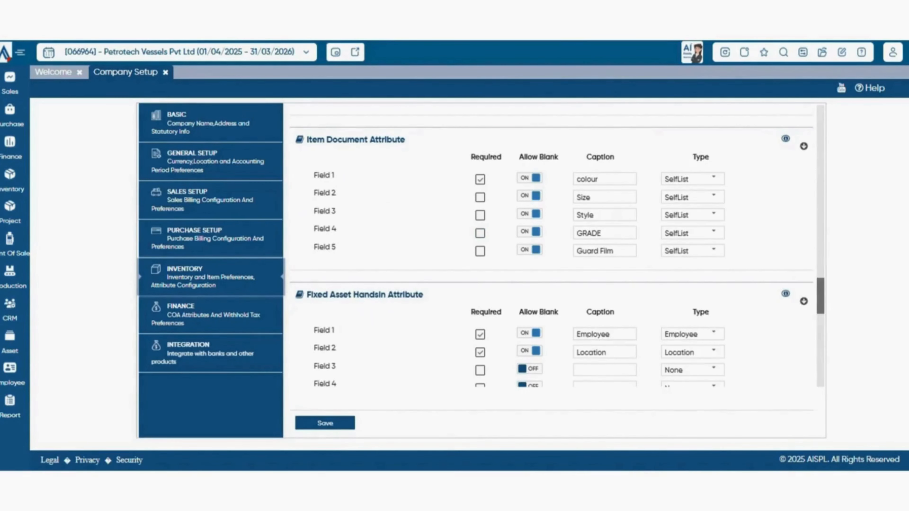
scroll(557, 247, up, 6)
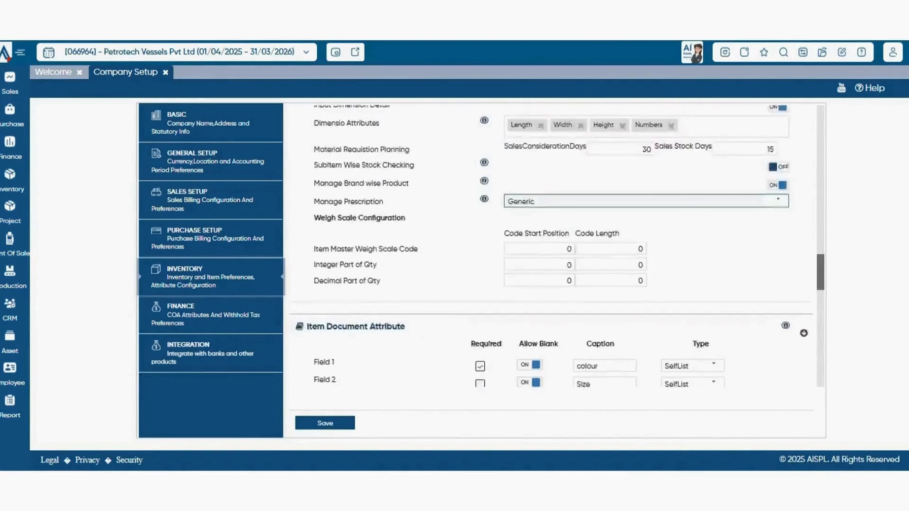
scroll(558, 247, down, 5)
click(714, 229)
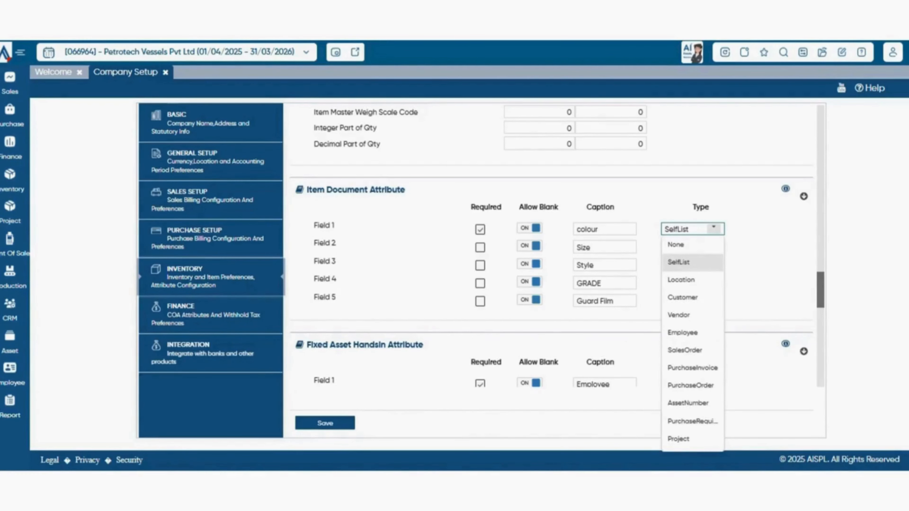
click(714, 230)
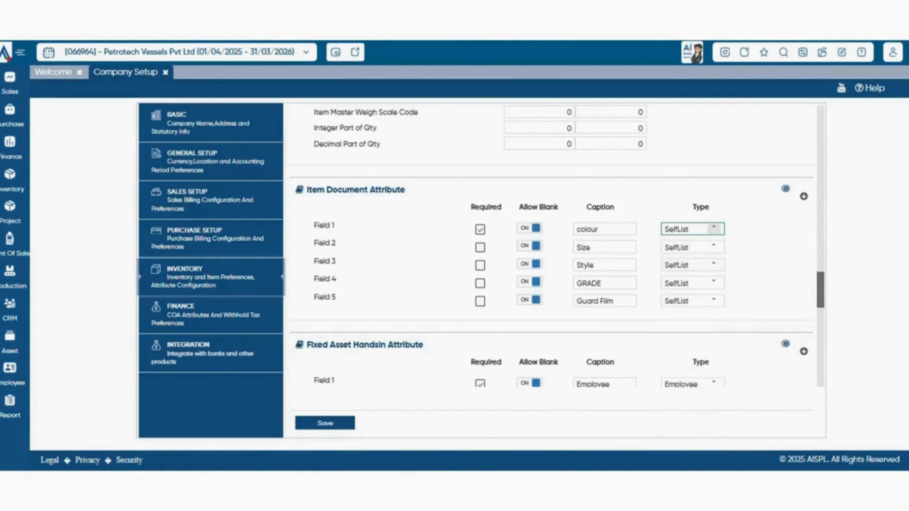
- Look through the Fixed Asset HandsIn, Item Master and Sub Item Master attribute fields and the Service settings
scroll(558, 247, down, 3)
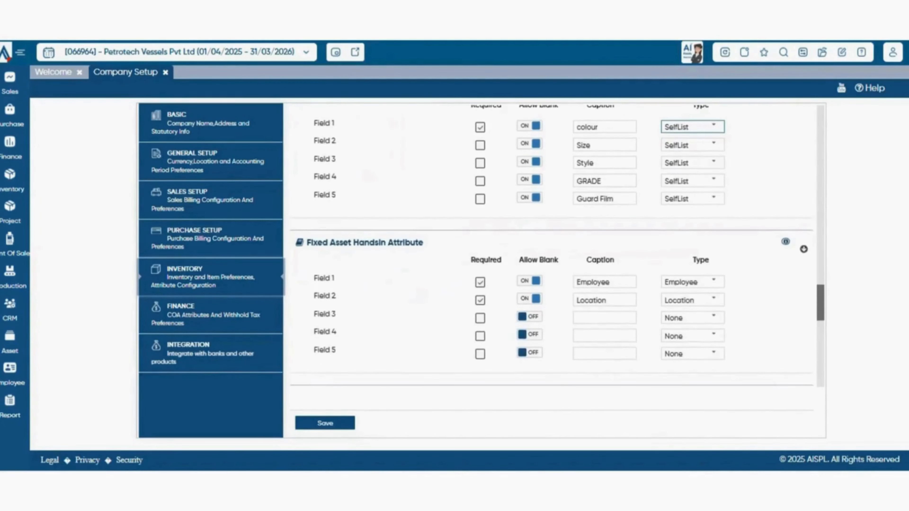
scroll(715, 234, down, 1)
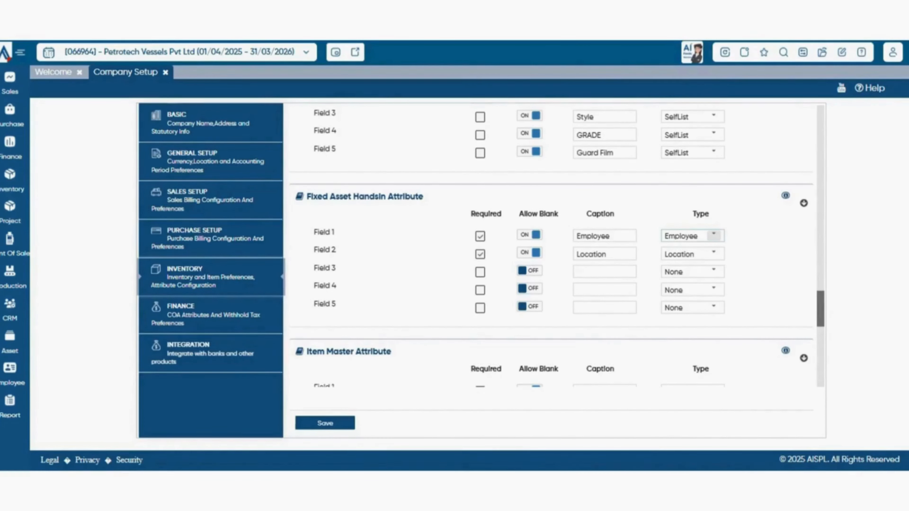
scroll(551, 251, down, 5)
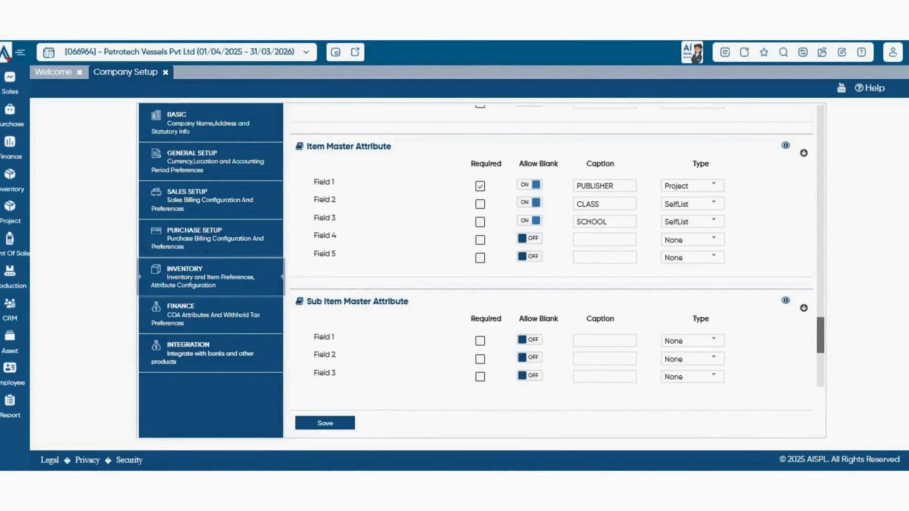
scroll(551, 245, down, 2)
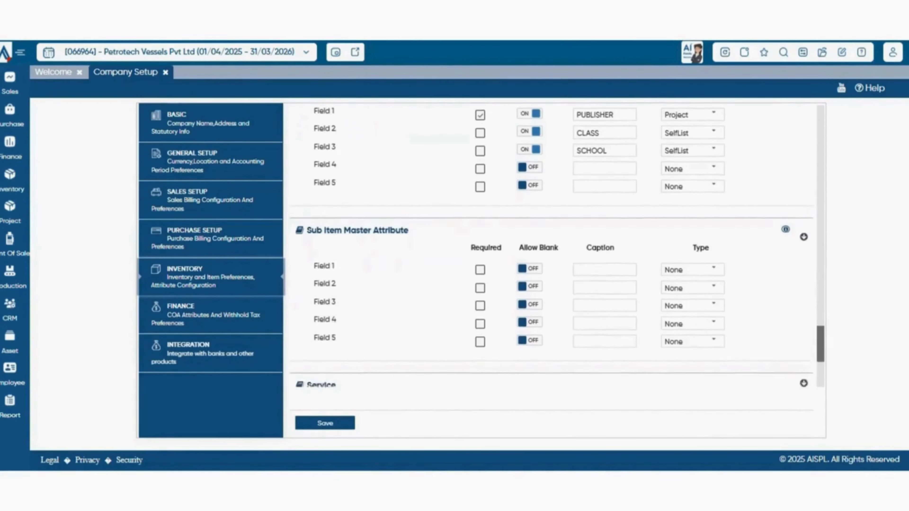
scroll(551, 250, down, 2)
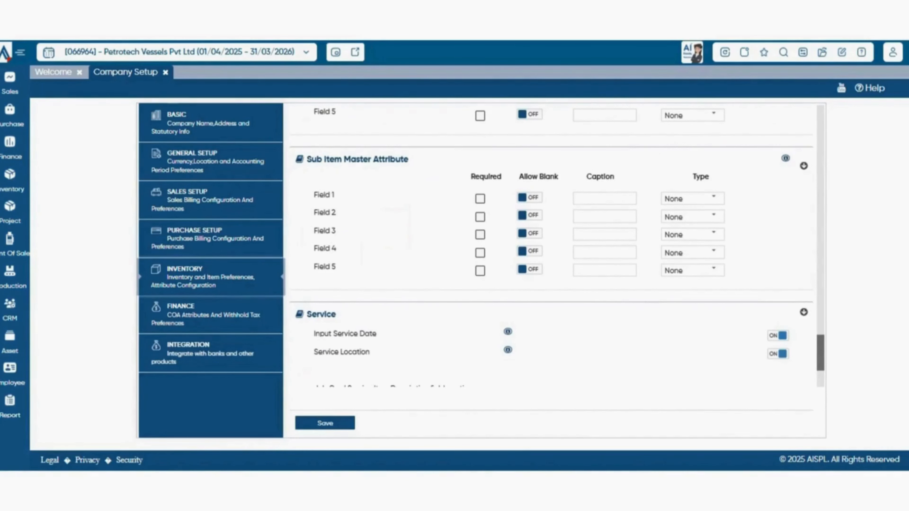
scroll(551, 245, down, 3)
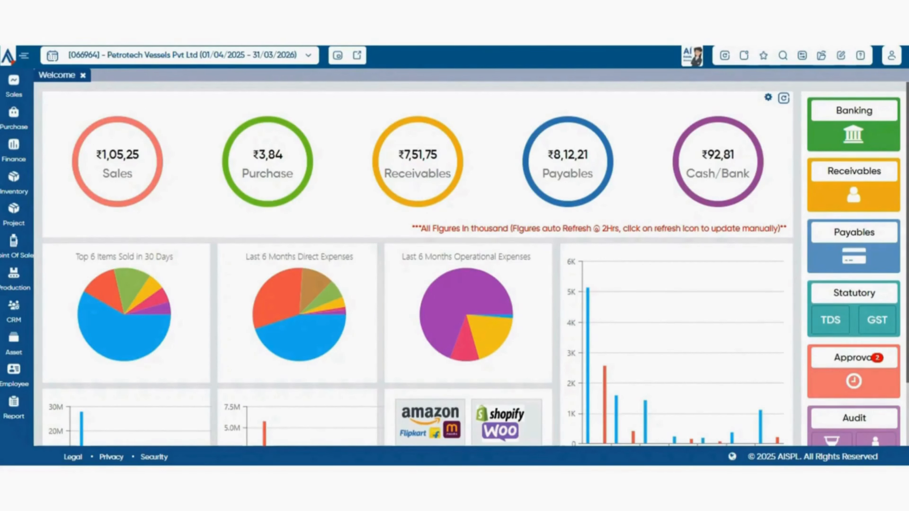
- Open the Item Master list and start creating a new item of the Inventory kind
click(14, 183)
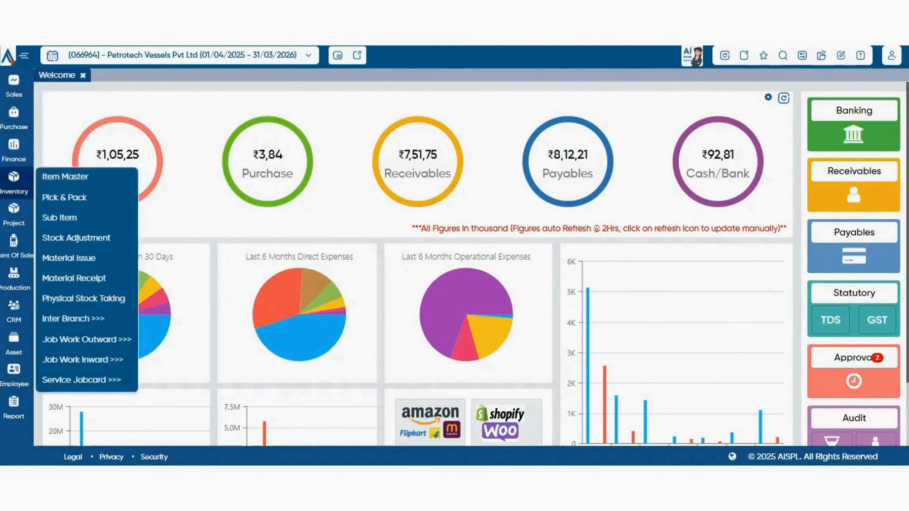
click(65, 176)
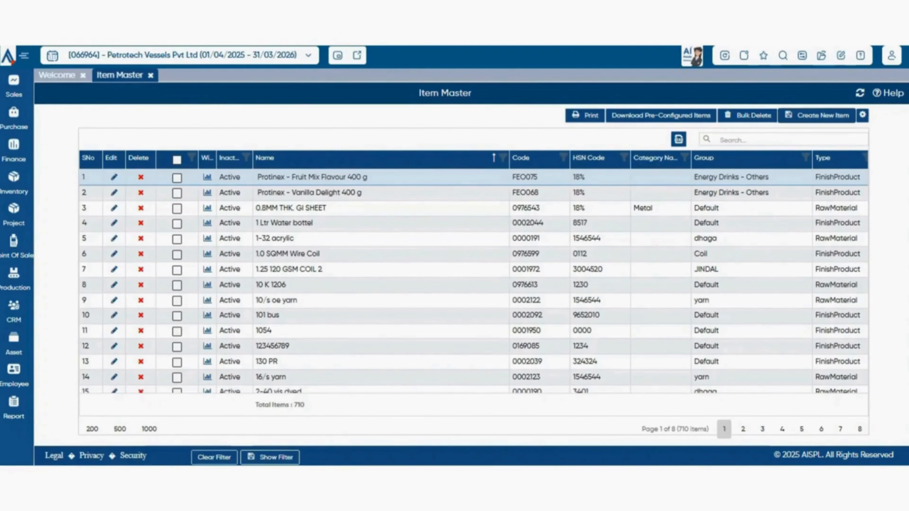
click(817, 116)
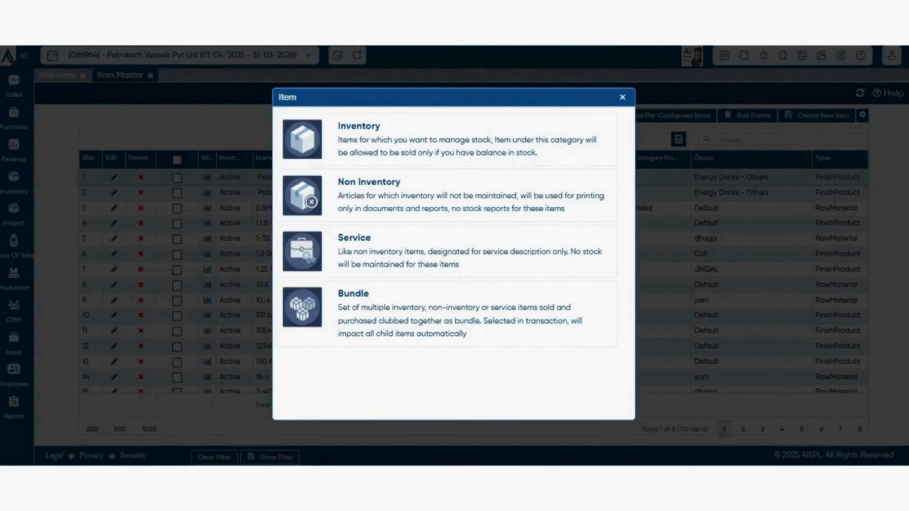
click(447, 139)
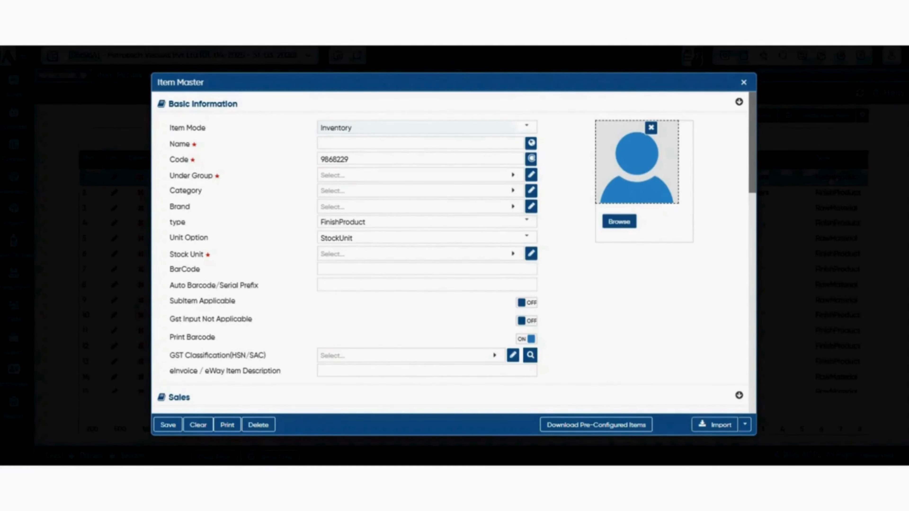
- Browse the Brand choices for the new item without selecting one
click(420, 159)
click(420, 207)
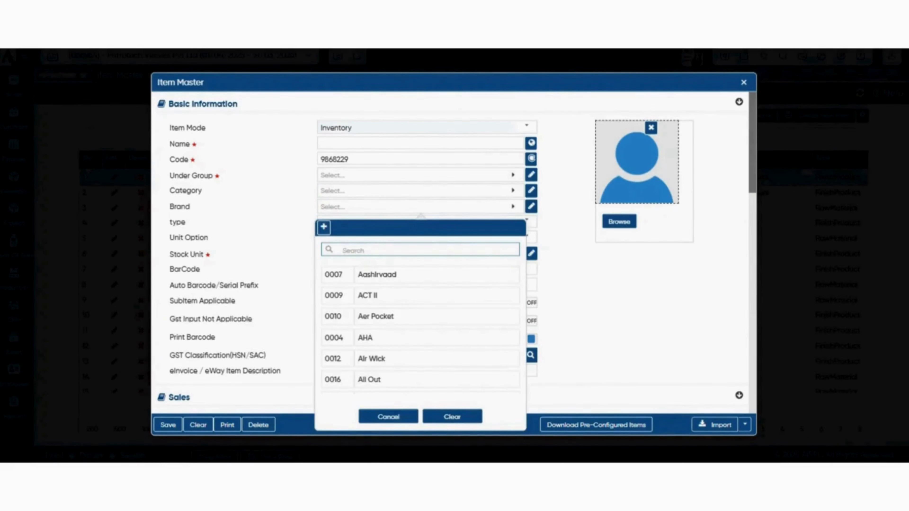
key(Escape)
scroll(451, 250, down, 2)
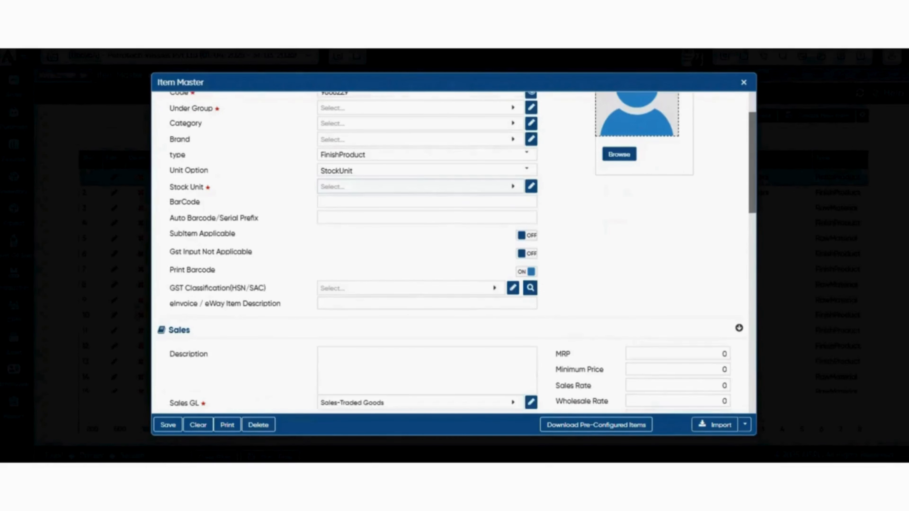
- Review the available item types for the new item, keeping FinishProduct
click(527, 154)
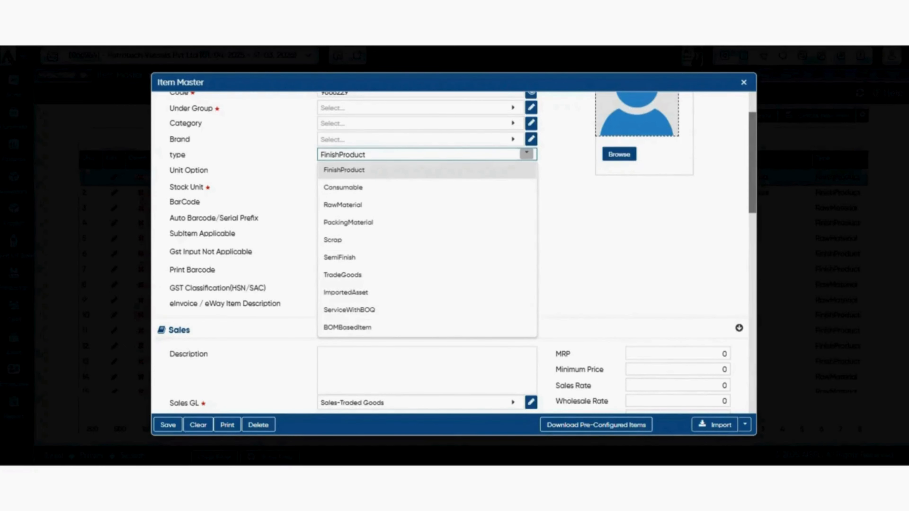
click(372, 170)
click(426, 154)
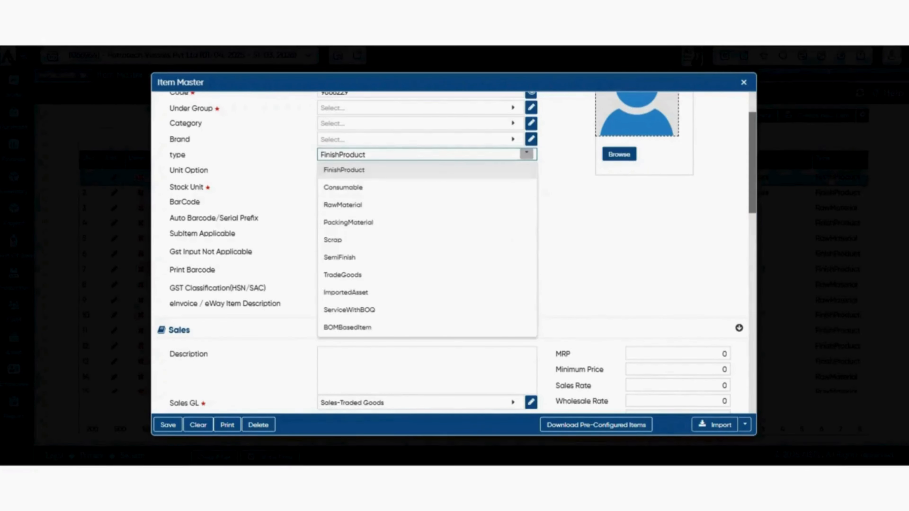
click(426, 170)
- Review the Unit Option choices and set the new item's Unit Option to Stock_PackUnit
click(426, 171)
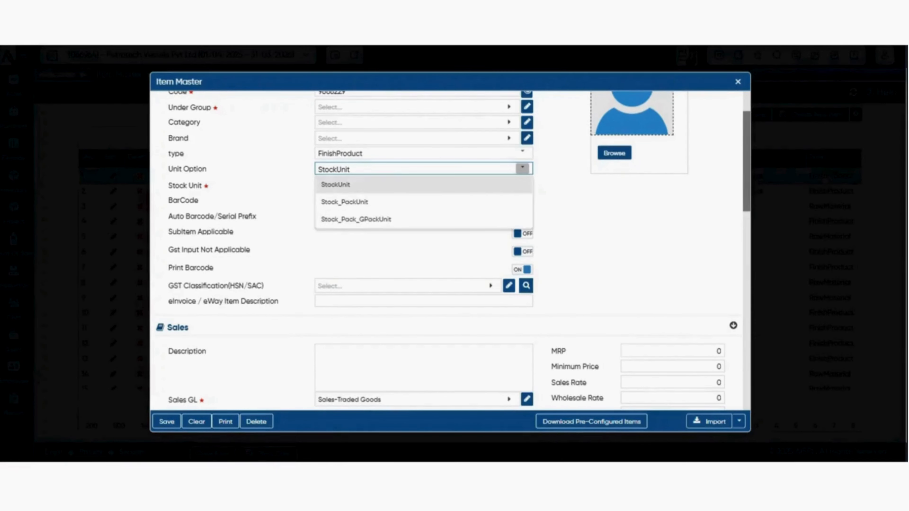
click(546, 193)
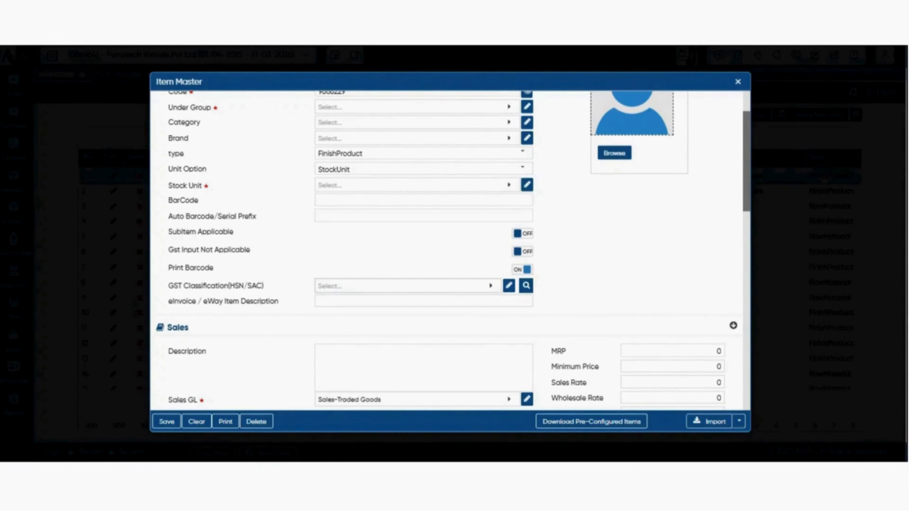
click(523, 168)
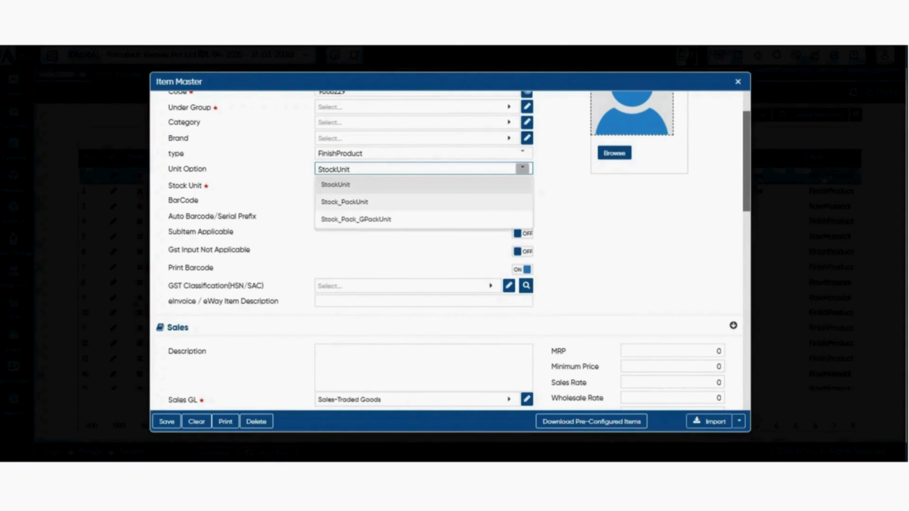
click(423, 202)
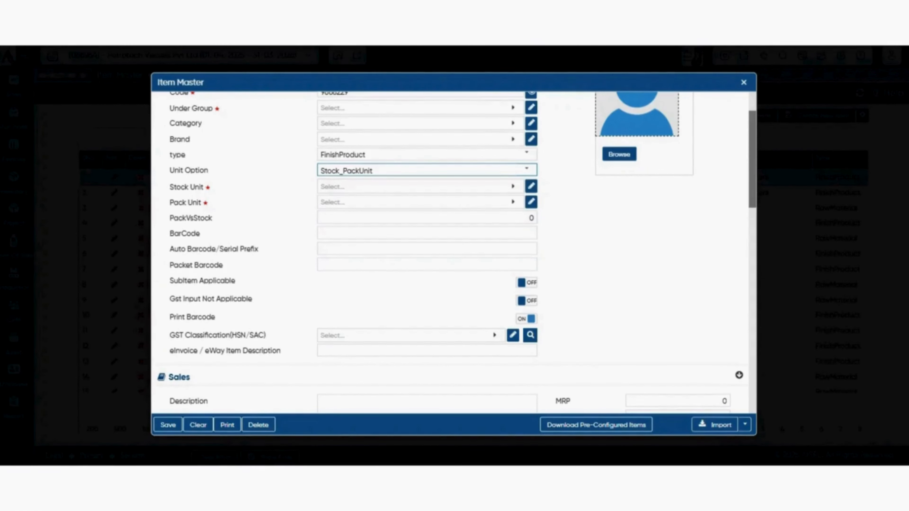
- Set the item's Stock Unit to PCS, Pack Unit to KGS and PackVsStock to 12
click(533, 218)
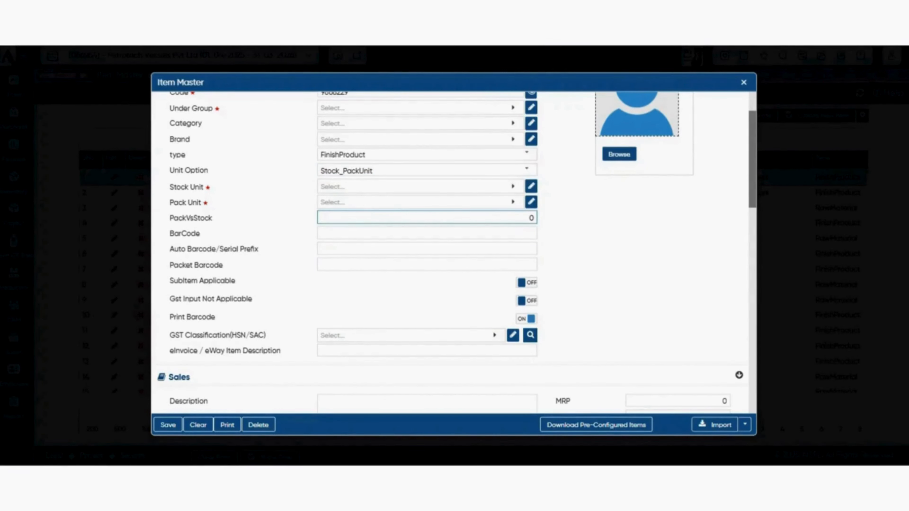
click(421, 186)
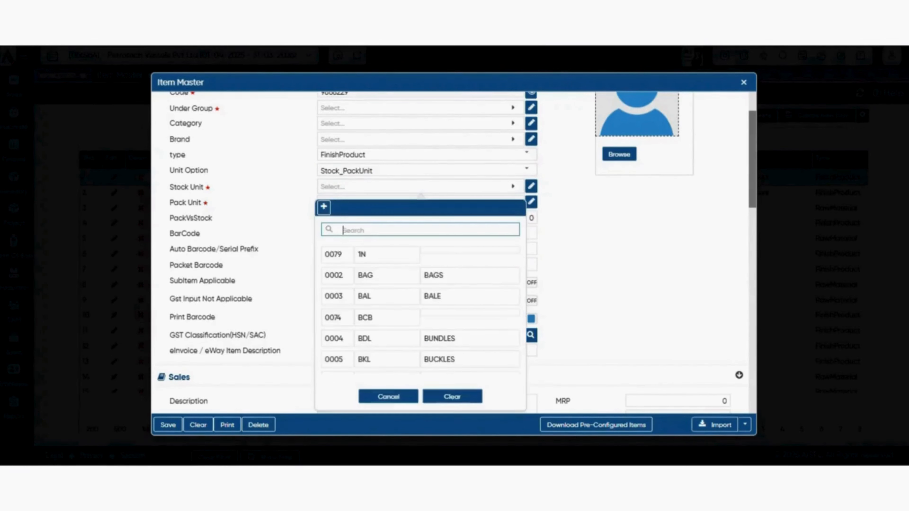
text(pc)
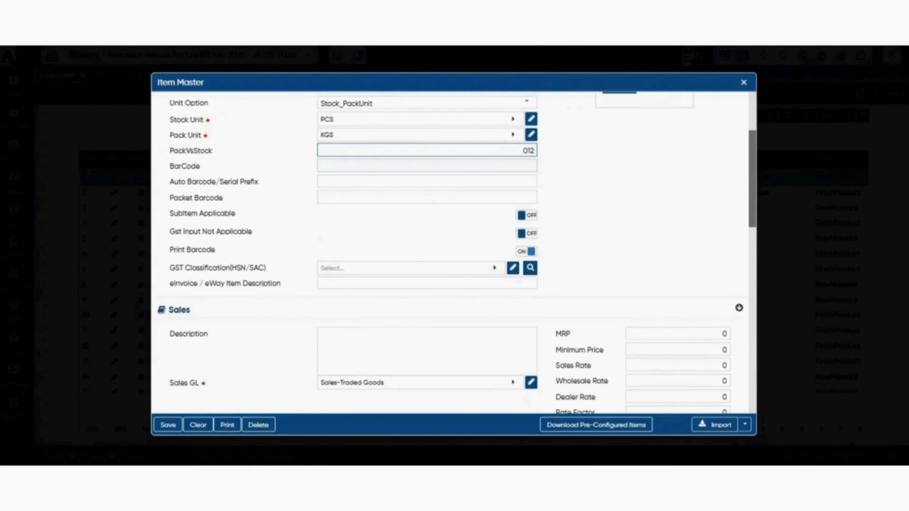
- Go through the BarCode and Packet Barcode fields, leaving them blank
click(427, 166)
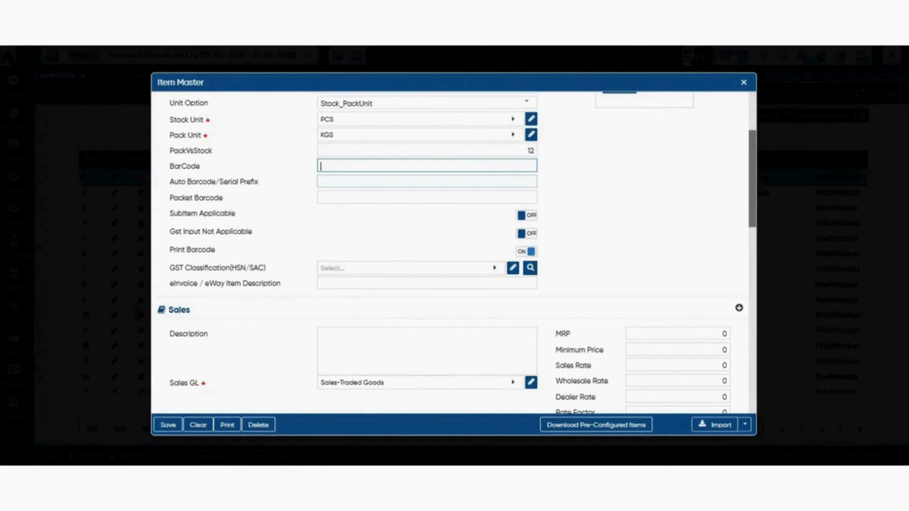
click(427, 197)
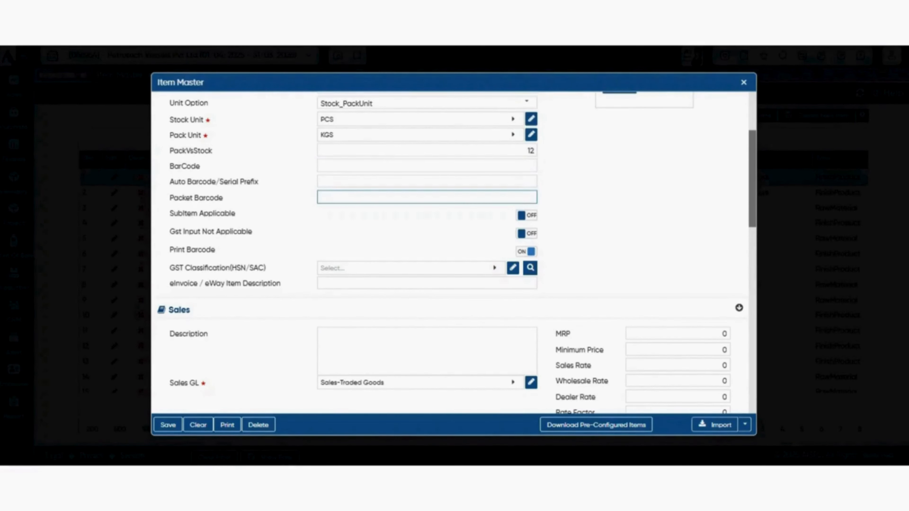
scroll(457, 252, down, 1)
scroll(453, 250, down, 2)
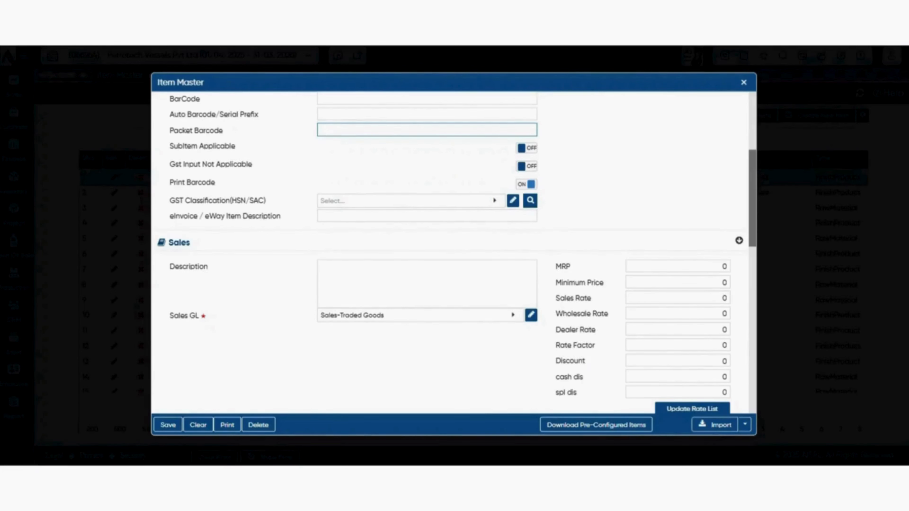
- Try out the SubItem Applicable setting by switching it on and back off
click(527, 148)
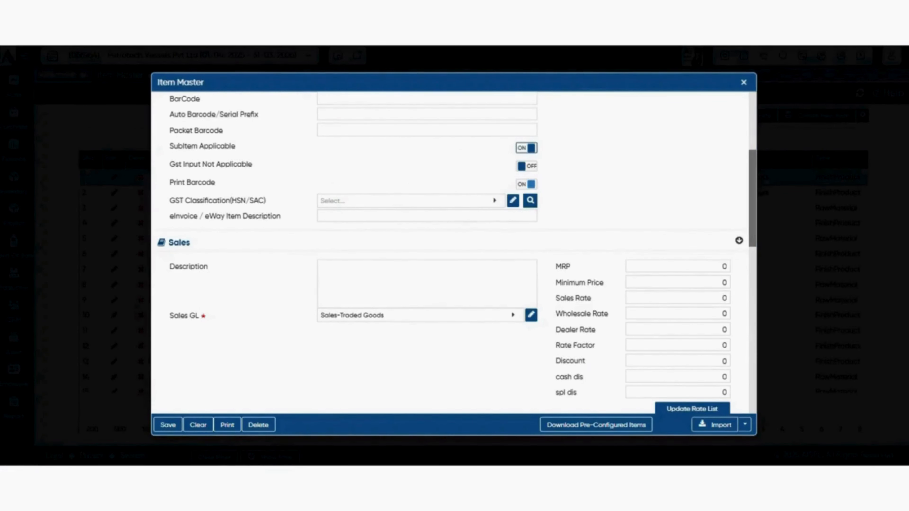
click(527, 148)
scroll(457, 253, down, 2)
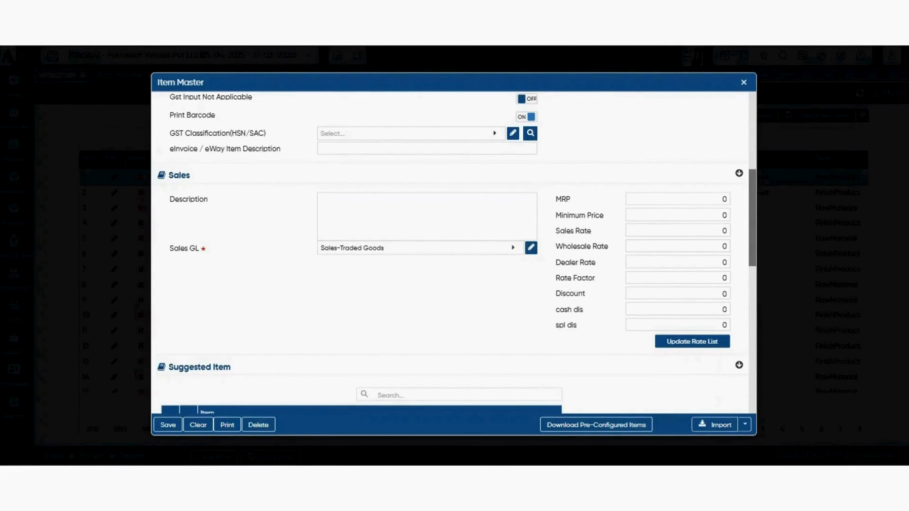
- Review the Sales fields, including Sales GL and the rate and discount values, and the Suggested Item list
scroll(451, 251, down, 2)
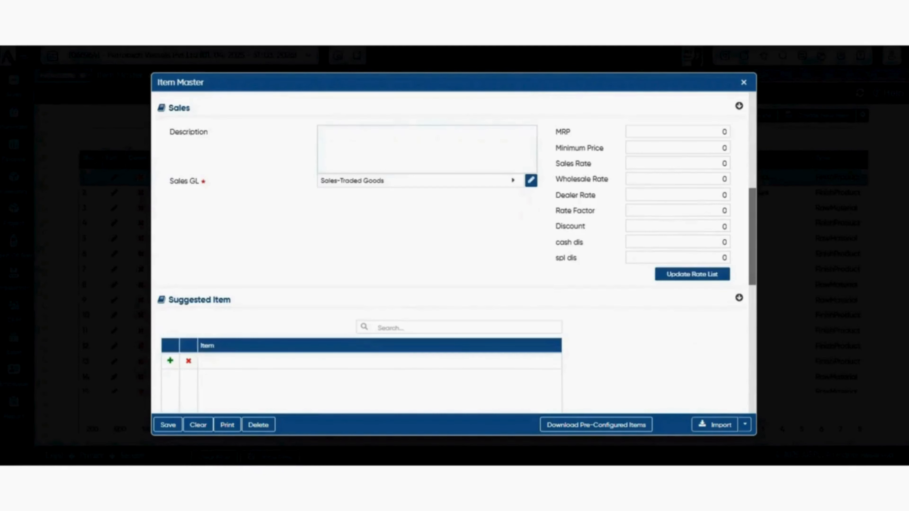
scroll(451, 251, up, 2)
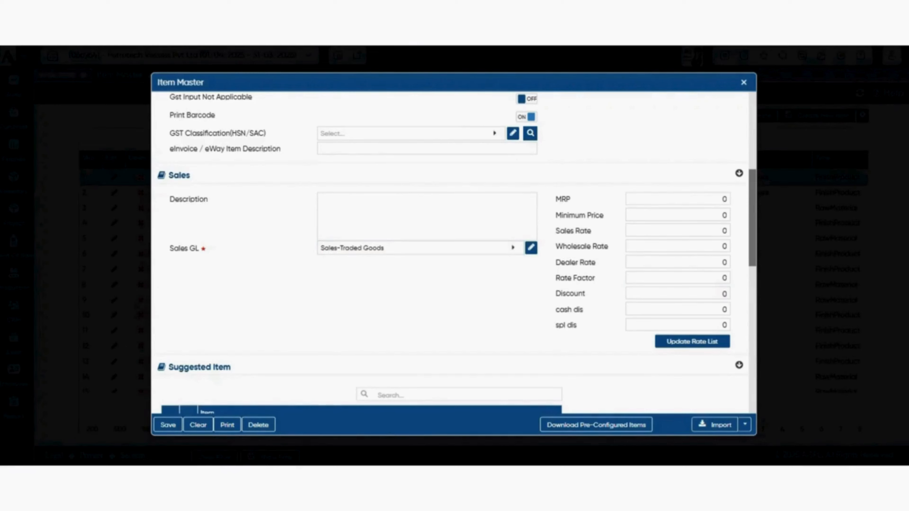
scroll(454, 251, down, 9)
scroll(454, 251, up, 10)
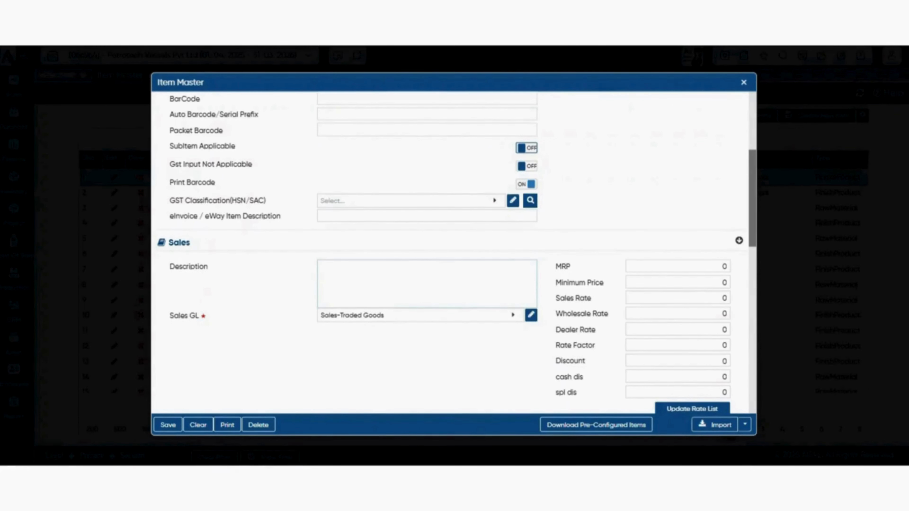
scroll(454, 251, down, 5)
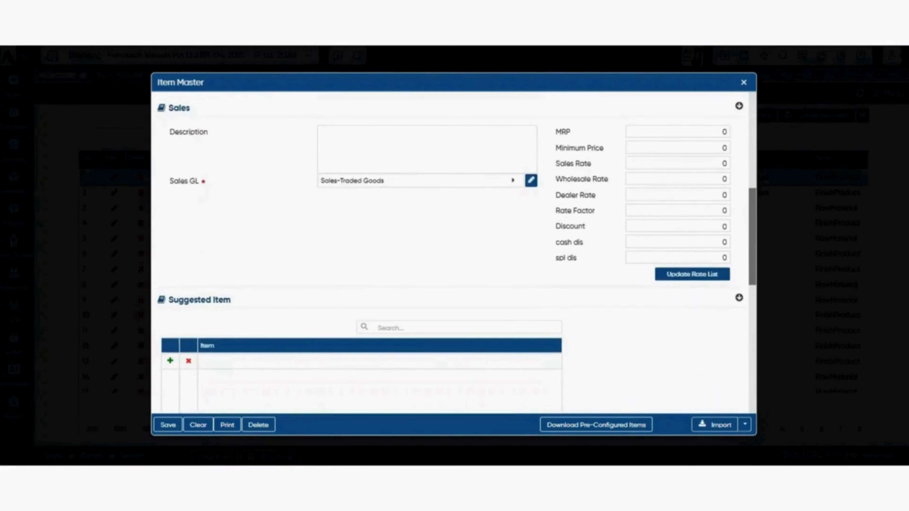
scroll(454, 251, down, 6)
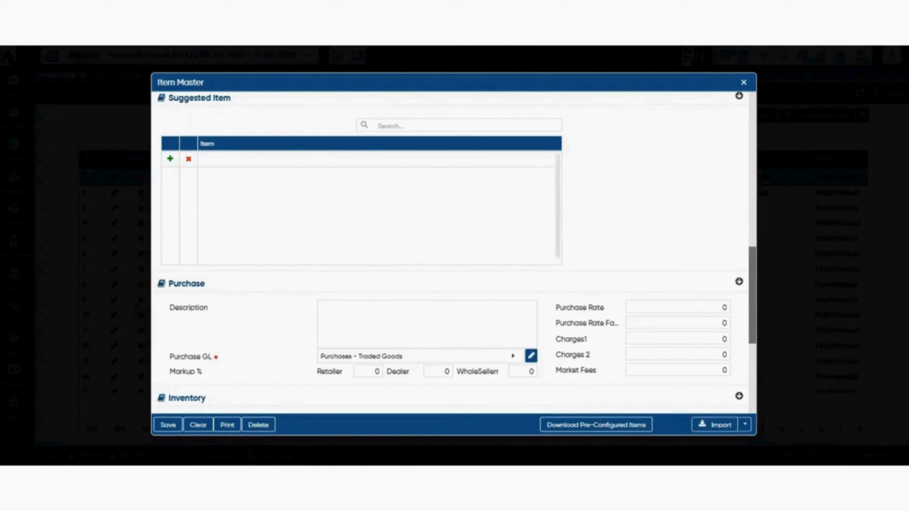
- Set the item's Purchase Rate to 200 in the Purchase section
scroll(454, 251, down, 4)
click(427, 190)
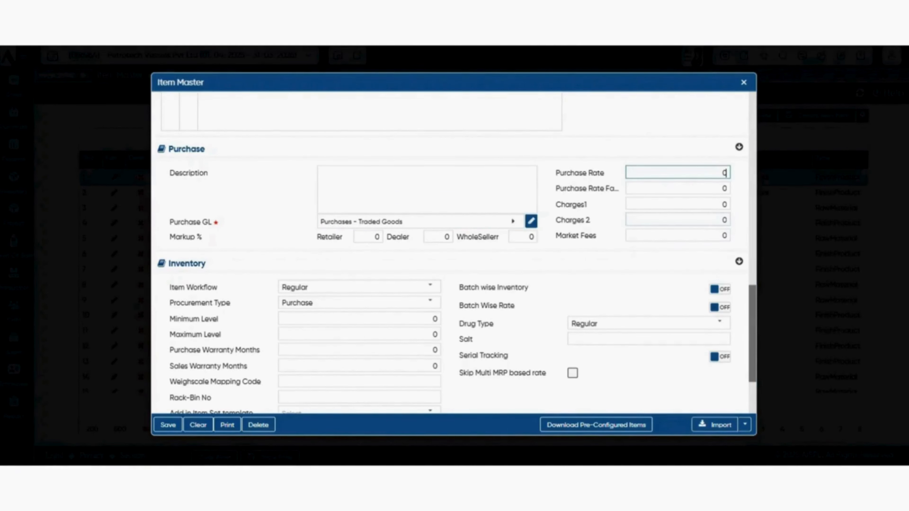
text(200)
- Set the item's purchase Markup % to 25 for Retailer, 15 for Dealer and 10 for WholeSeller
click(369, 236)
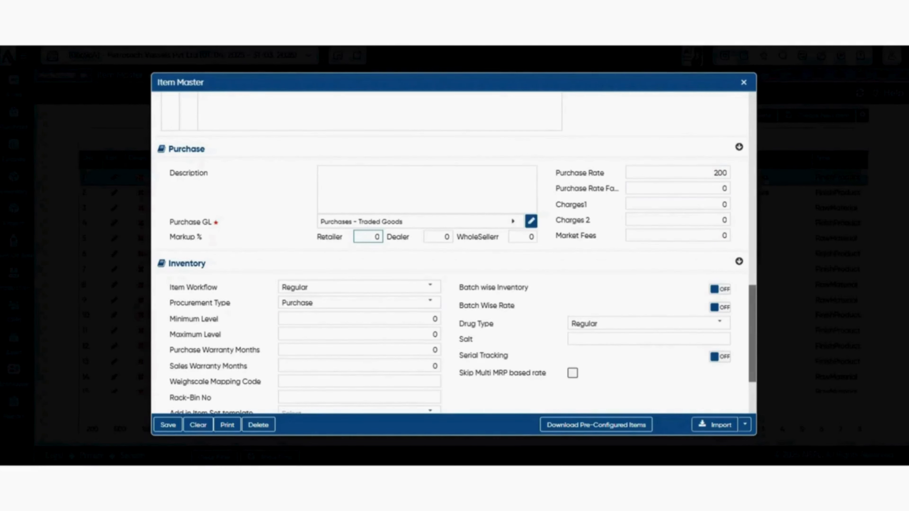
text(25)
key(Tab)
text(15)
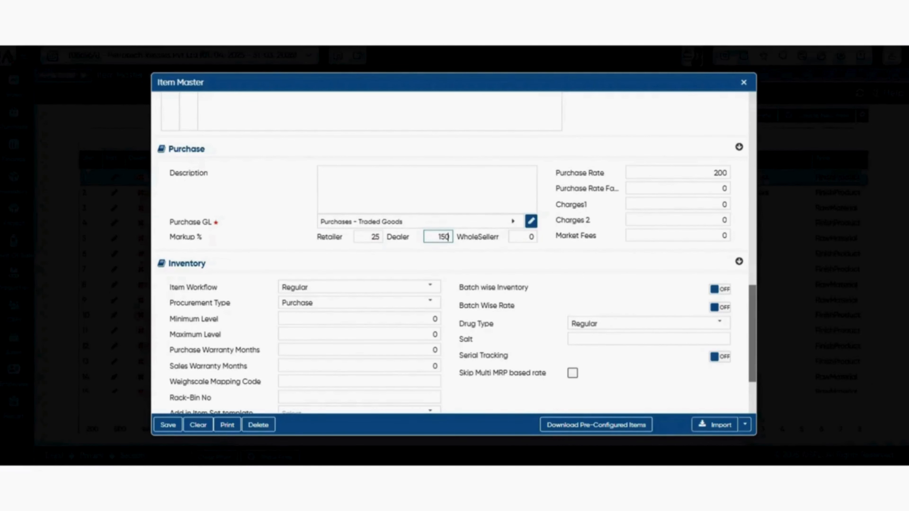
key(BackSpace)
key(Tab)
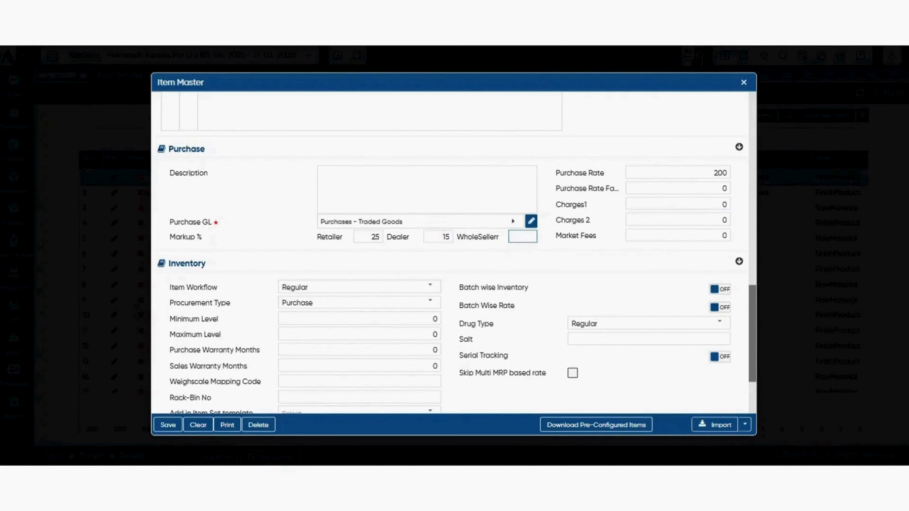
text(10)
key(Tab)
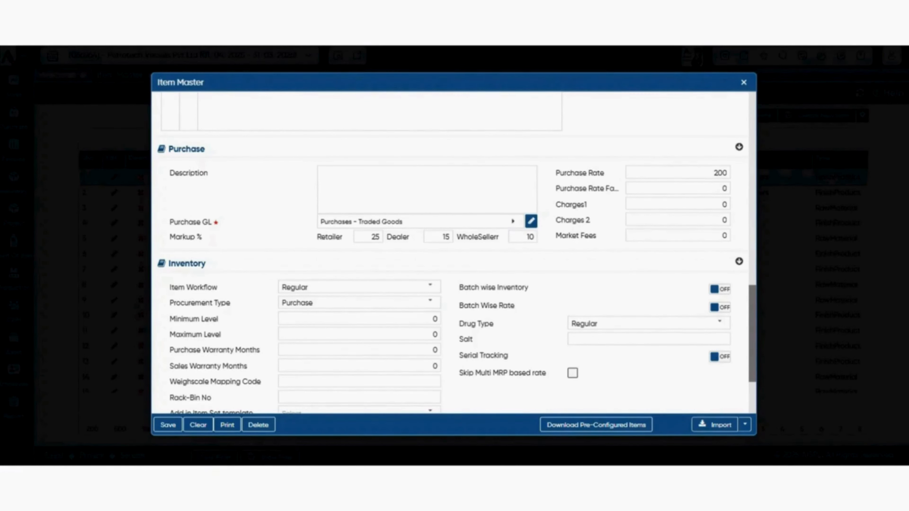
- Try out the Item Workflow choices in the Inventory section by selecting GarmentUnique and returning to Regular
scroll(450, 251, down, 2)
scroll(450, 250, down, 2)
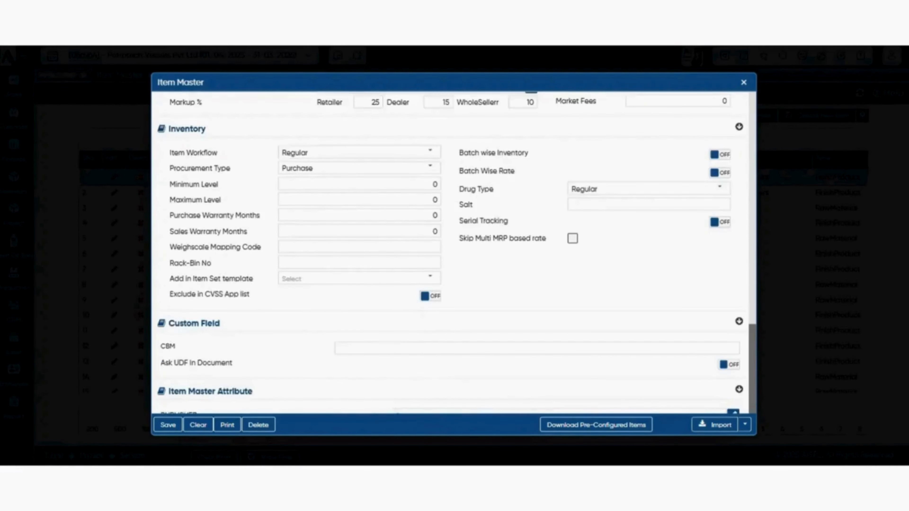
scroll(451, 251, up, 2)
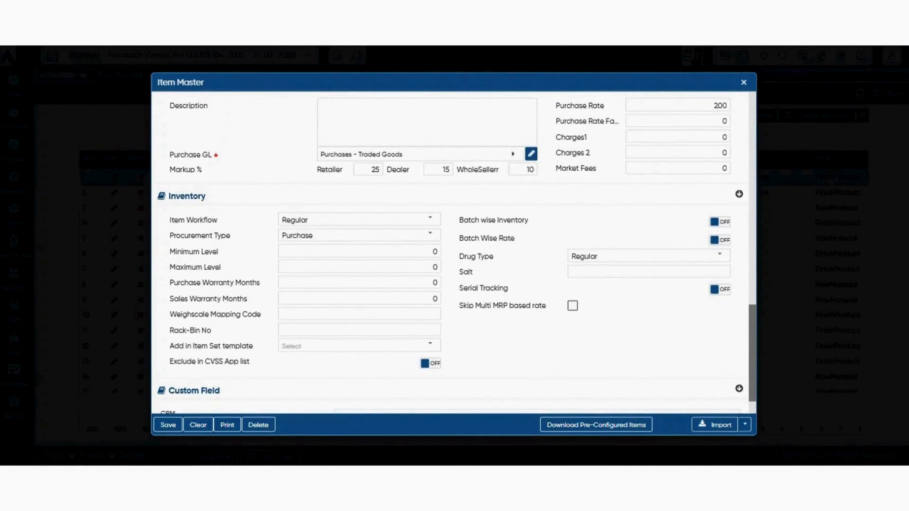
click(430, 218)
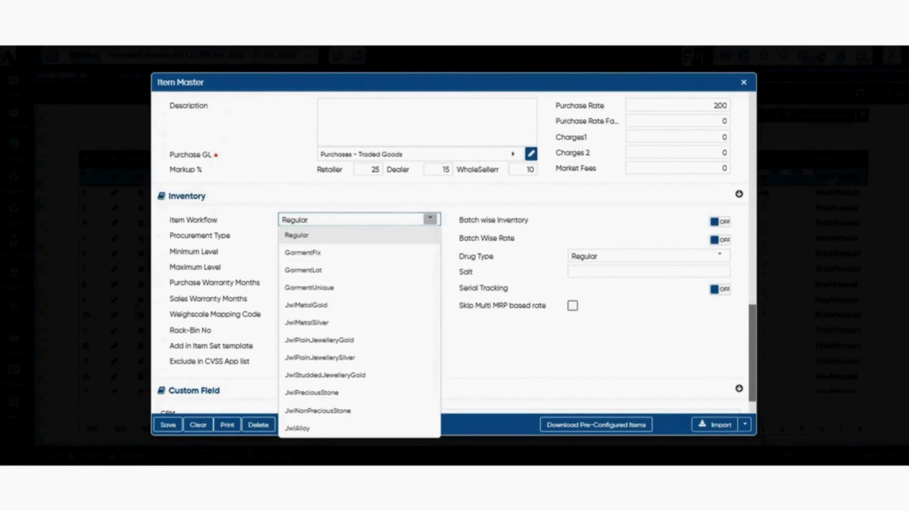
click(358, 288)
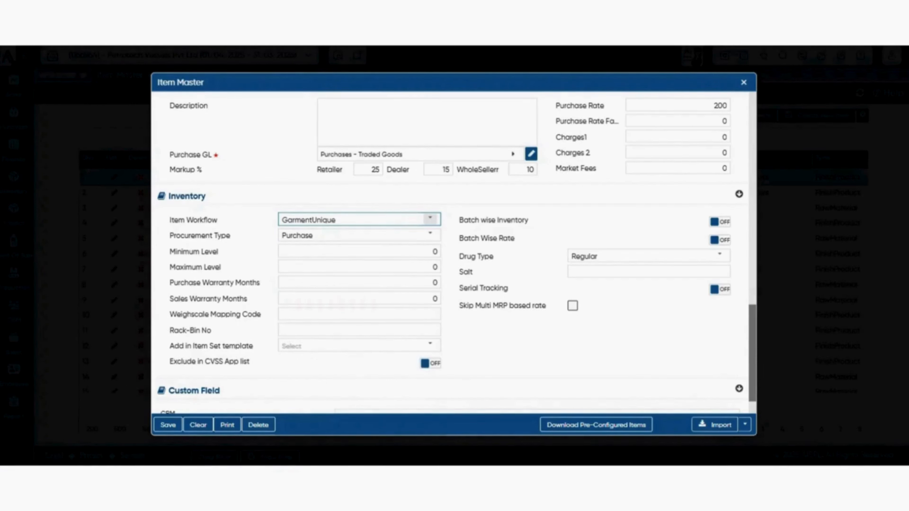
click(430, 220)
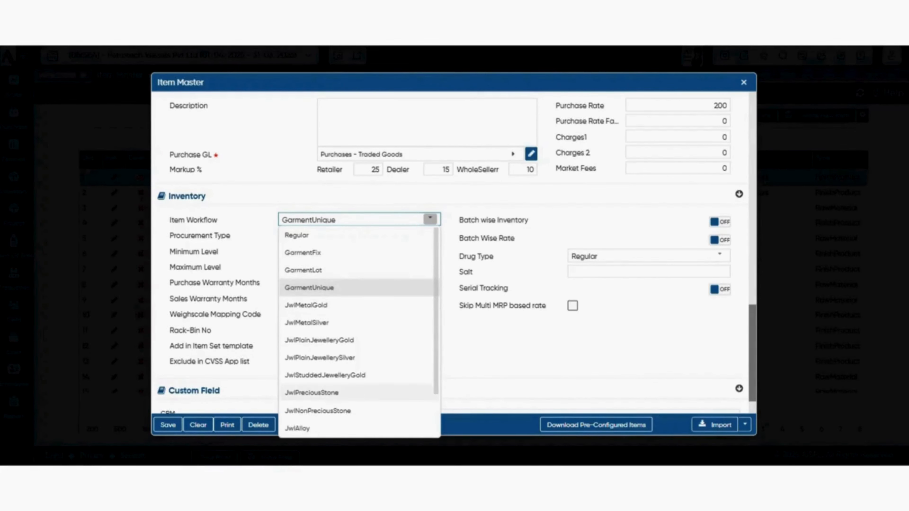
click(343, 236)
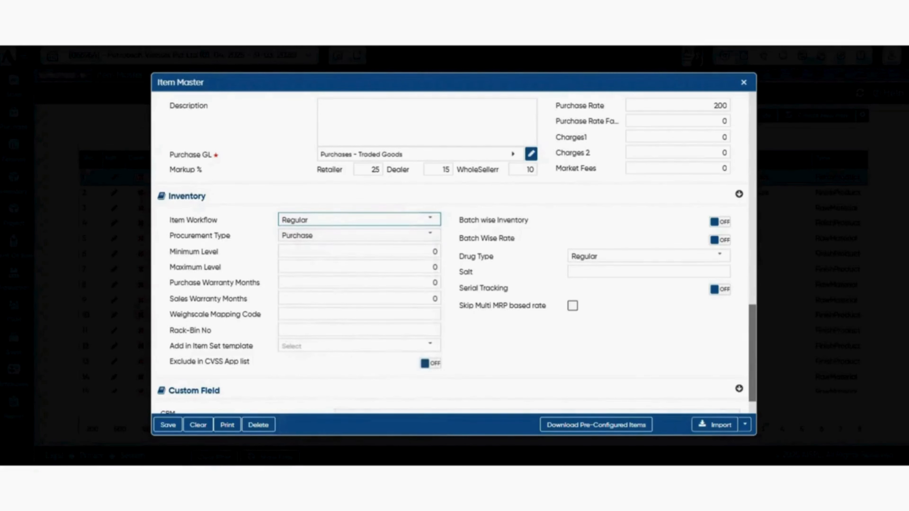
- Start editing the item's Minimum Level in the Inventory section
click(359, 252)
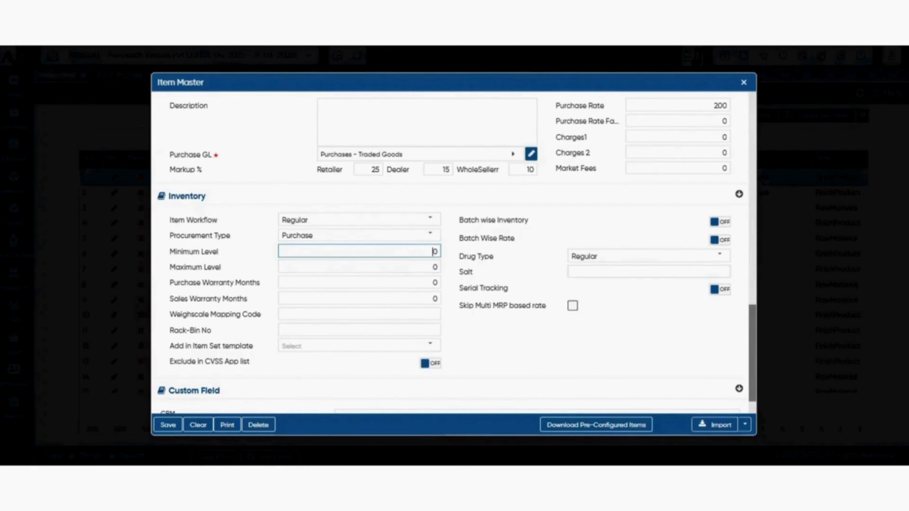
- Turn on Batch wise Inventory and Batch Wise Rate for the item, and check the available Drug Type choices
click(719, 223)
click(719, 241)
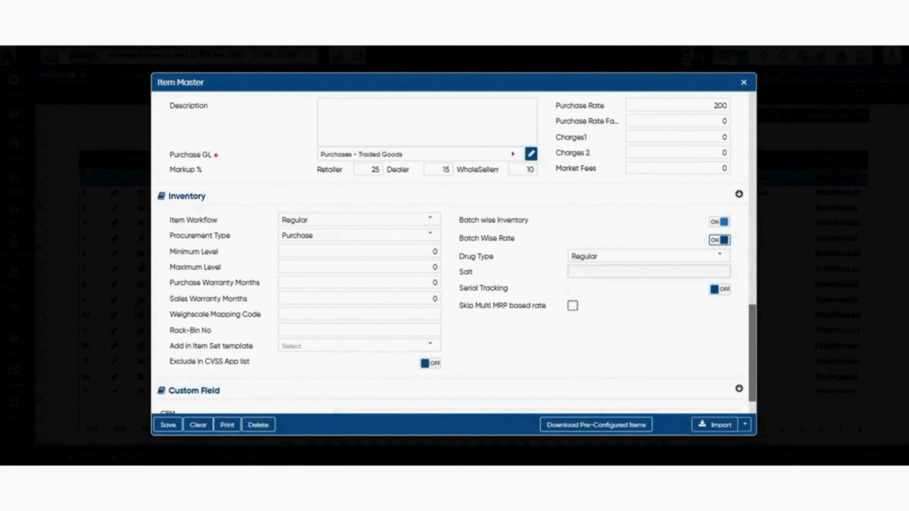
click(720, 256)
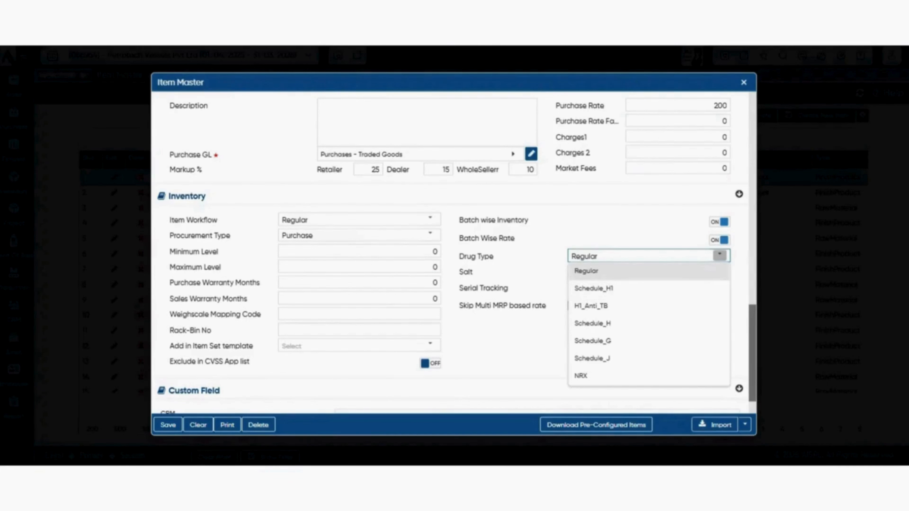
click(512, 339)
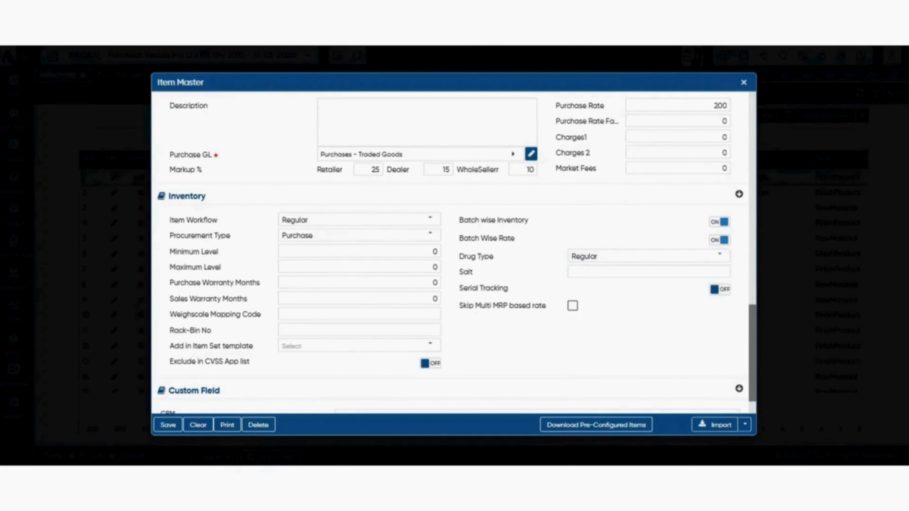
click(649, 272)
- Review the Item Master import and format download options, then view the Import Excel dialog and close it
scroll(453, 251, down, 3)
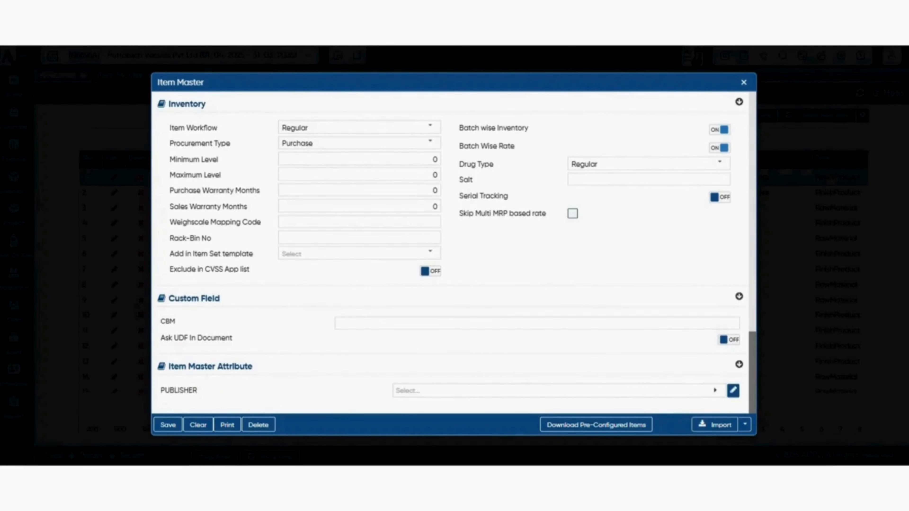
click(745, 425)
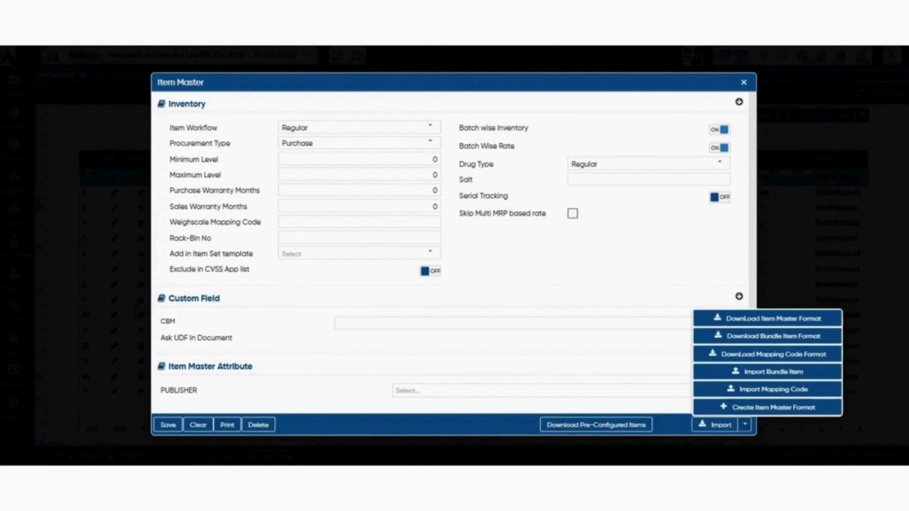
click(745, 425)
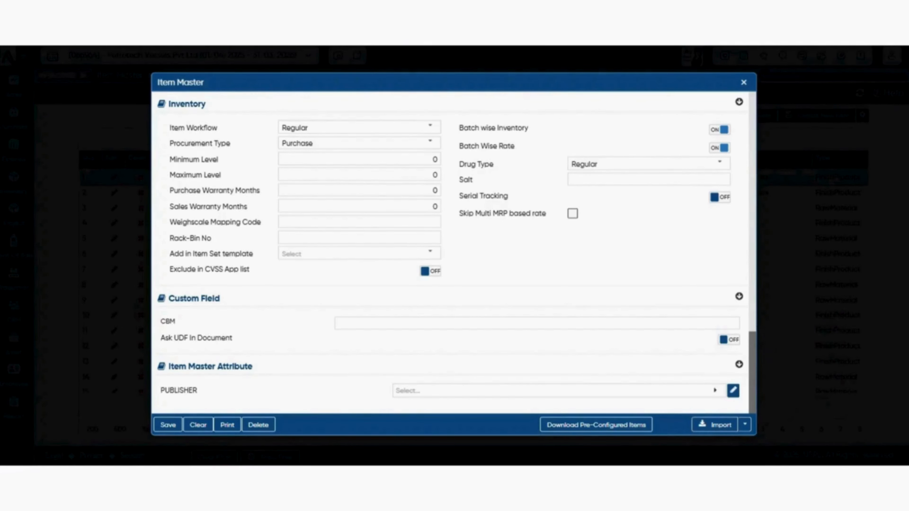
click(715, 424)
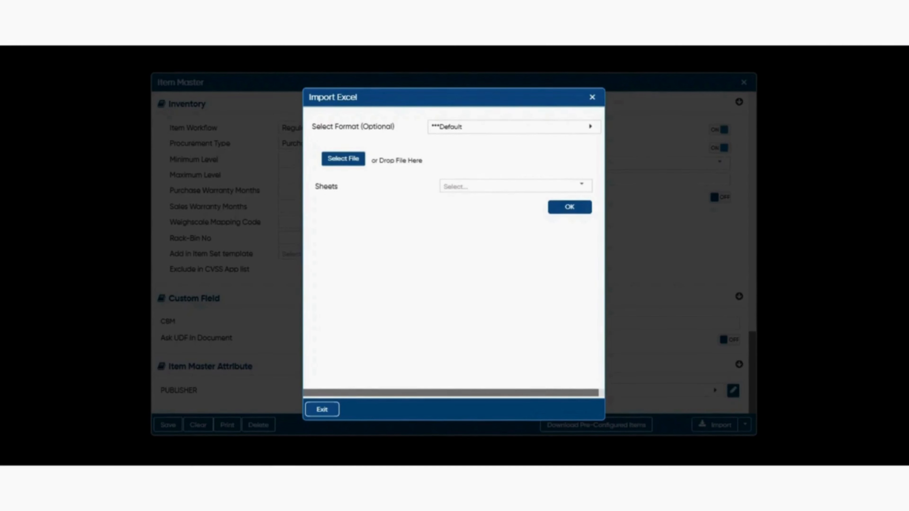
key(Escape)
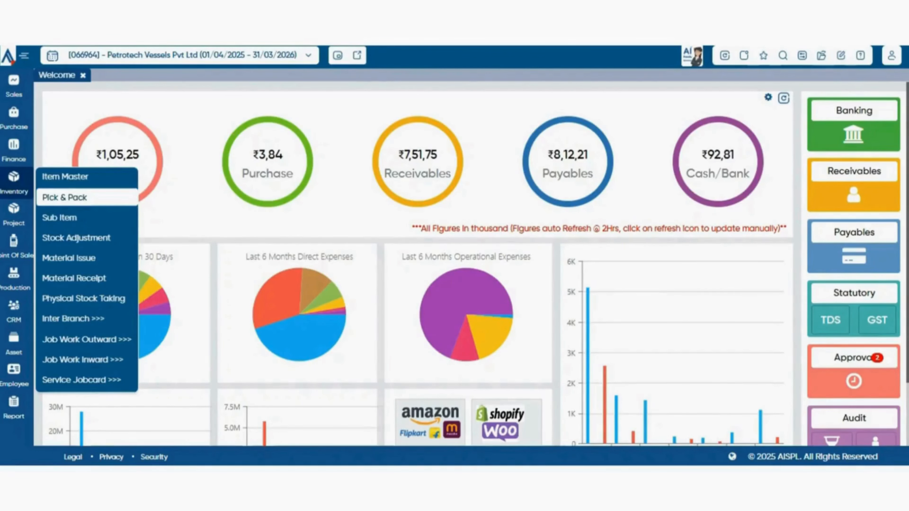
- Open the Pick & Pack list, view a blank Pick and Pack entry form and close it
click(64, 197)
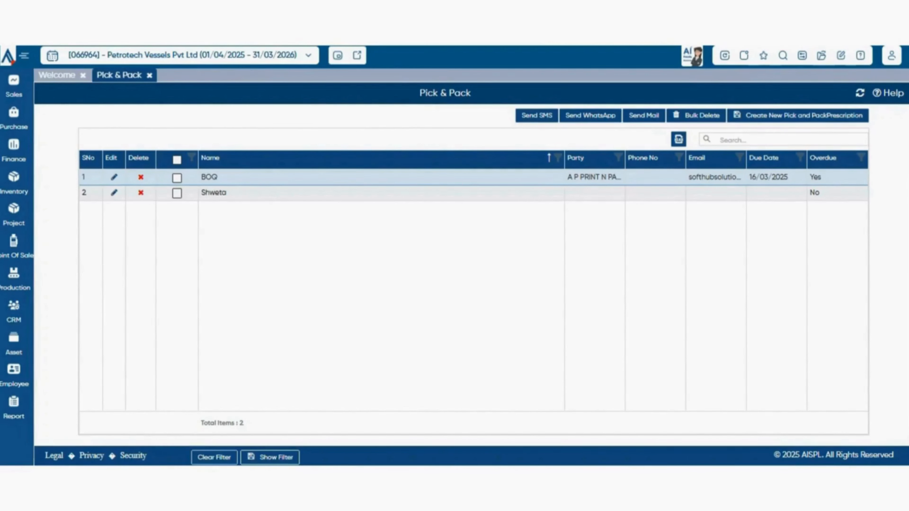
click(798, 115)
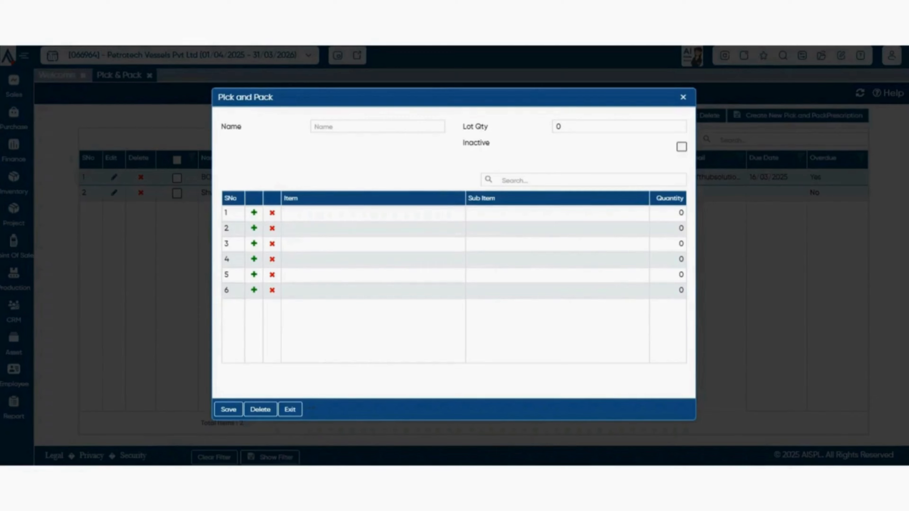
key(Escape)
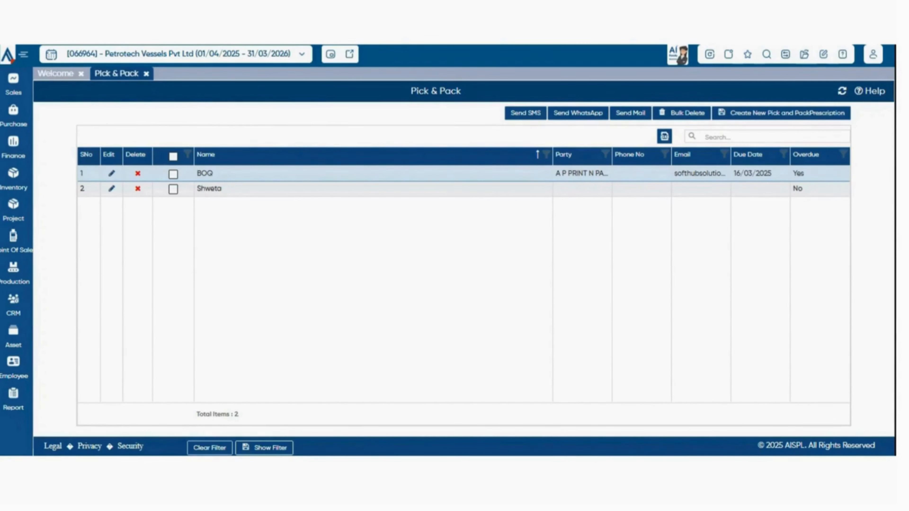
- View the Sub Item list, then open a new Stock Adjustment voucher from the Inventory module
click(13, 179)
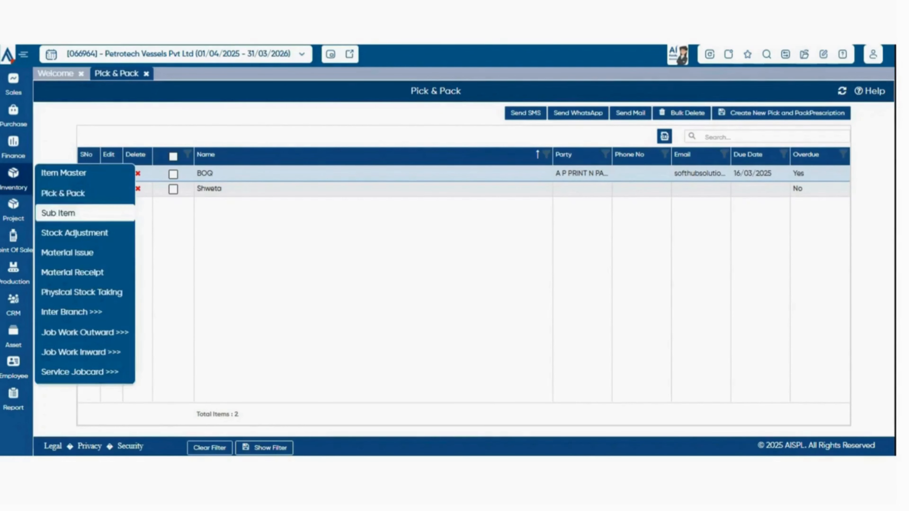
click(58, 213)
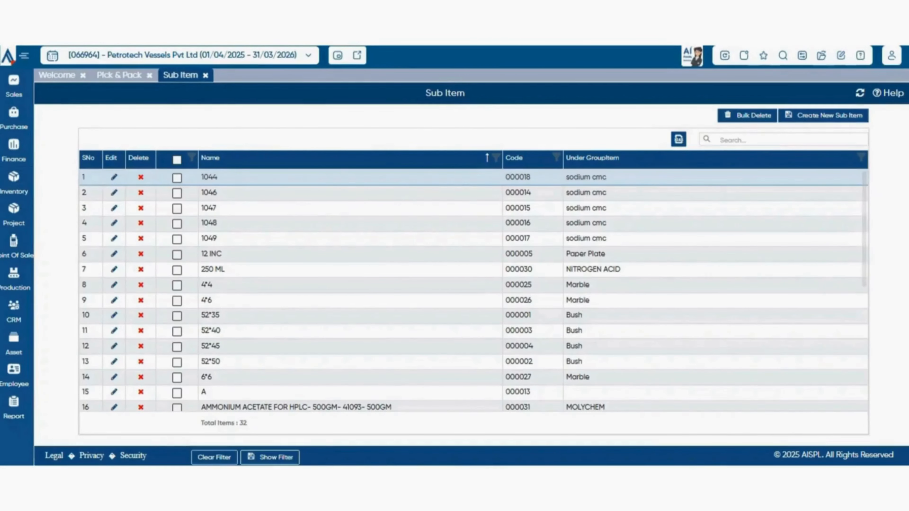
click(13, 179)
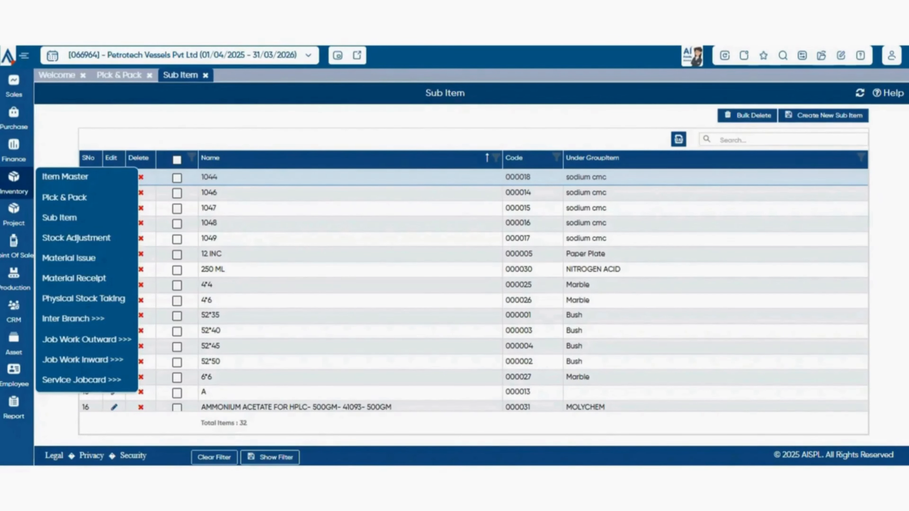
click(77, 238)
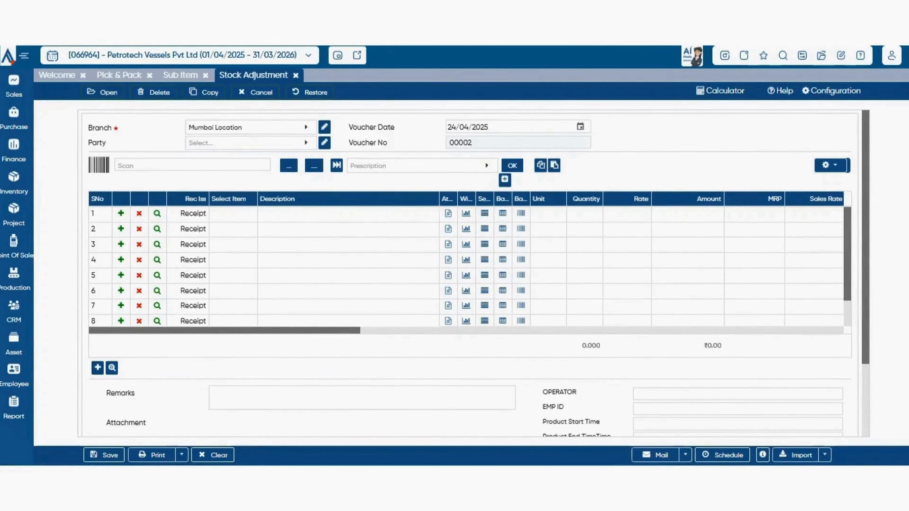
- Add the item Protinex - Fruit Mix Flavour 400 g to the voucher's first row and accept its attributes
click(233, 213)
click(232, 216)
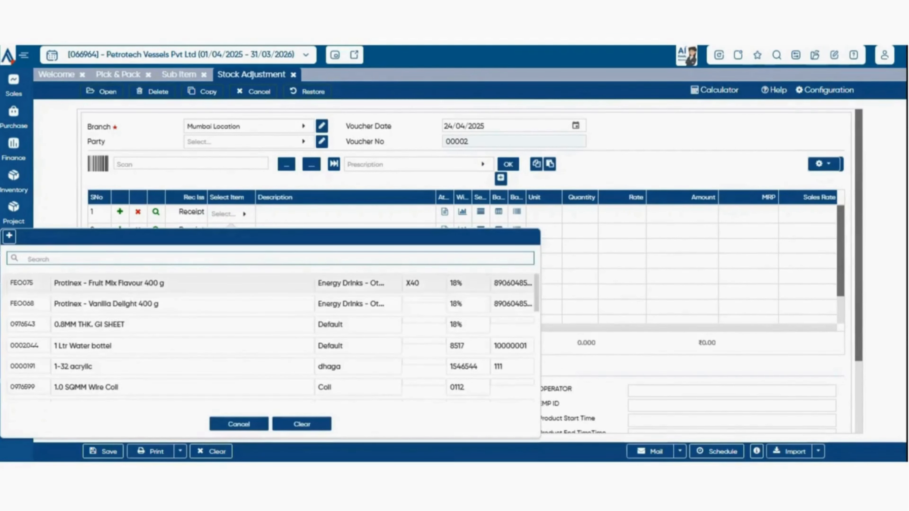
click(161, 283)
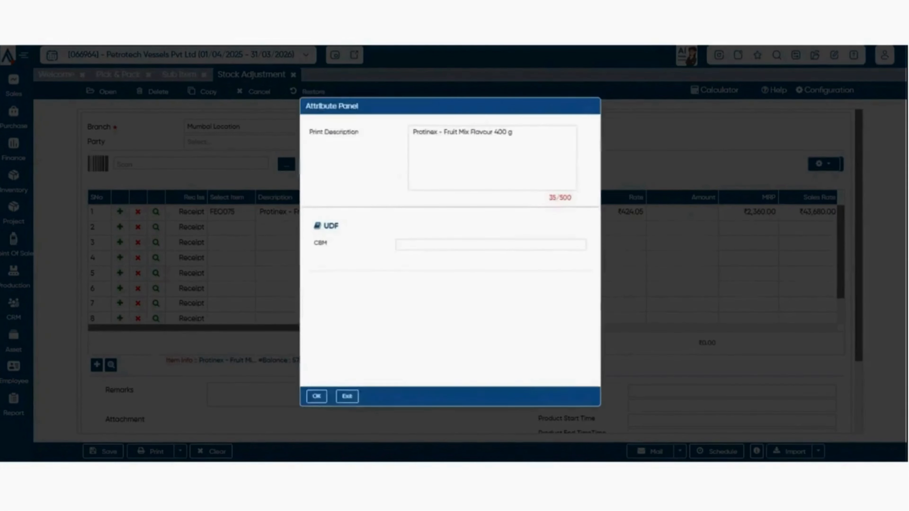
click(304, 410)
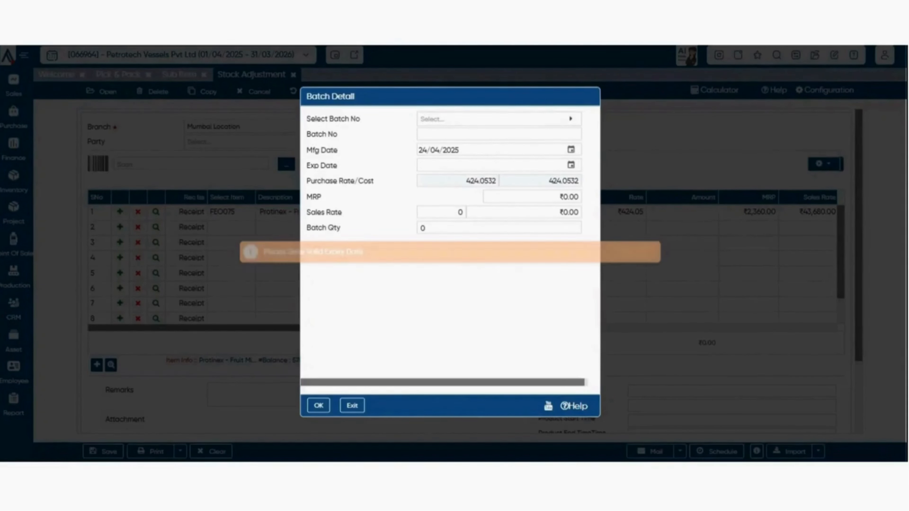
- Try filling the item's Batch Detail with Batch No FEO07500002, then close the batch dialog
click(499, 135)
click(499, 119)
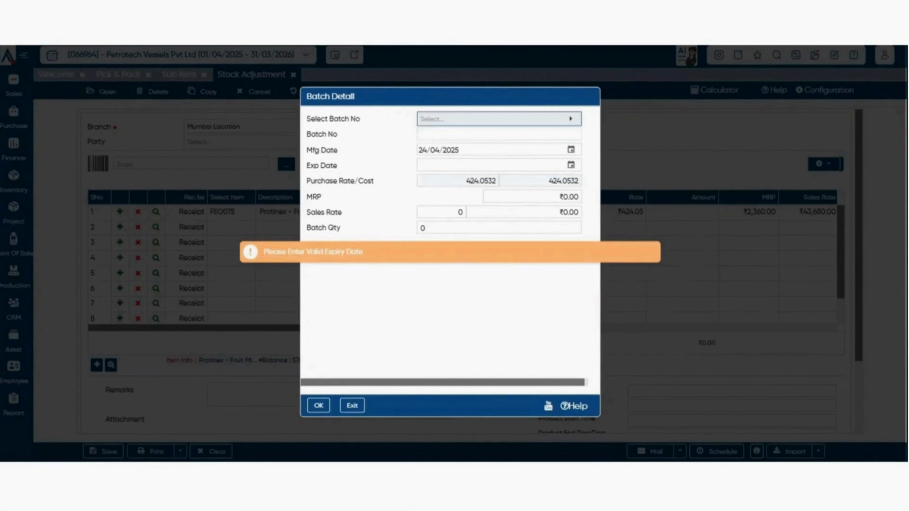
click(499, 246)
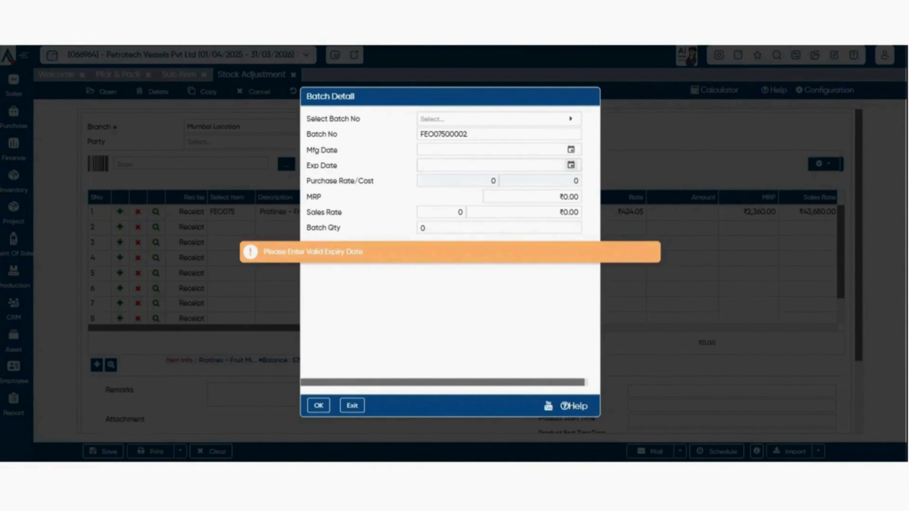
key(Escape)
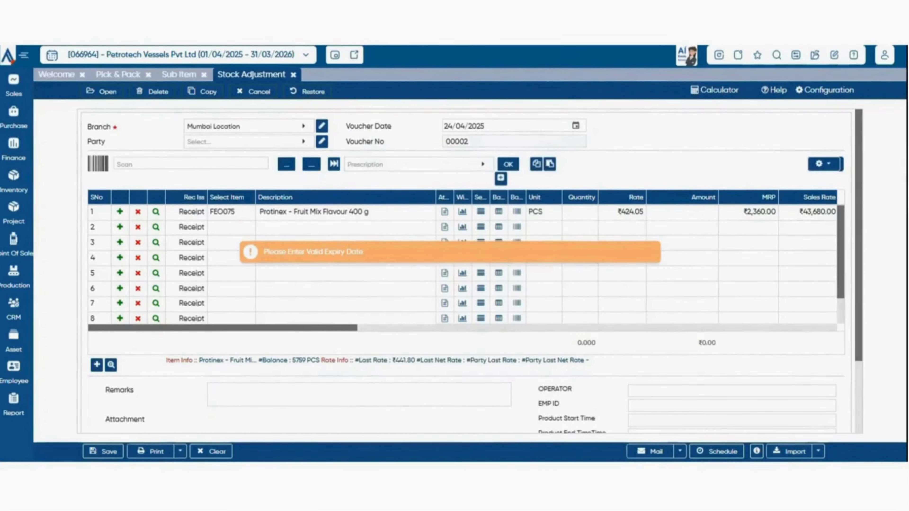
- Replace the first row's item with 0.8MM THK. GI SHEET, entered as an Issue
click(232, 212)
click(244, 214)
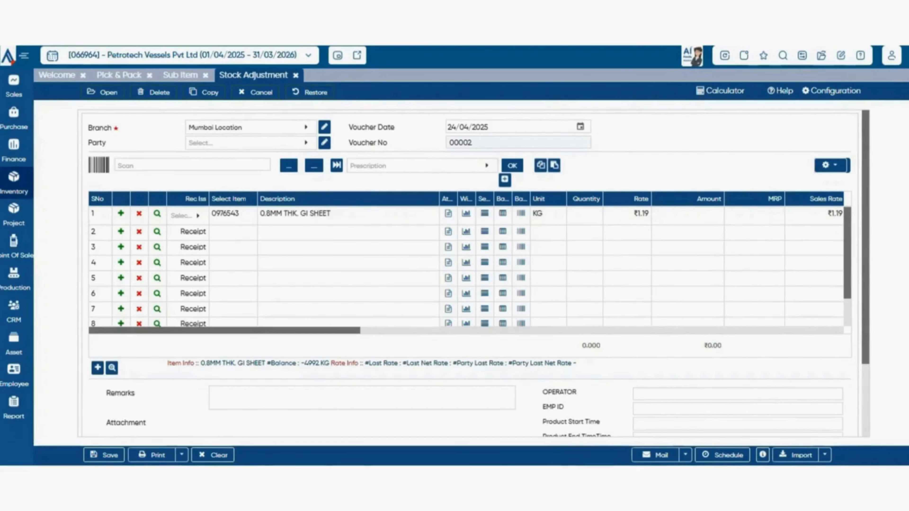
- Open the Material Issue, Material Receipt and Physical Stock Taking screens of the Inventory module
click(13, 181)
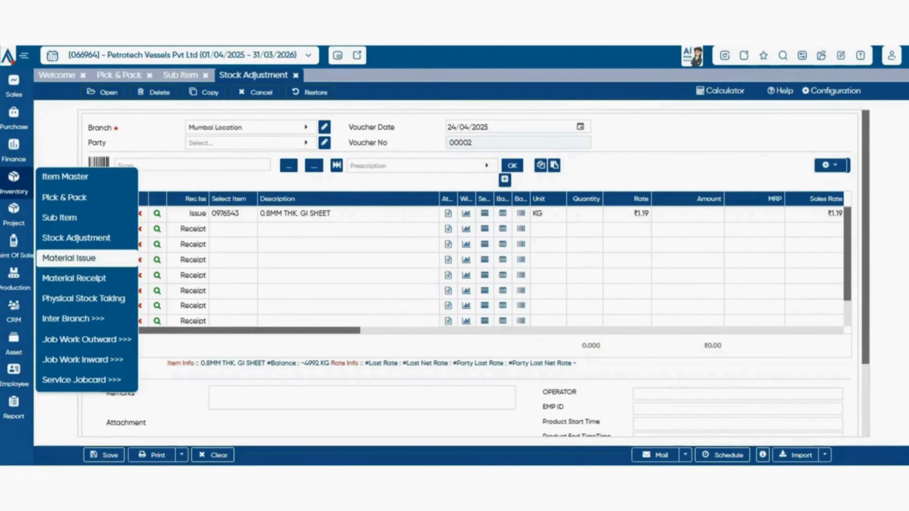
click(68, 258)
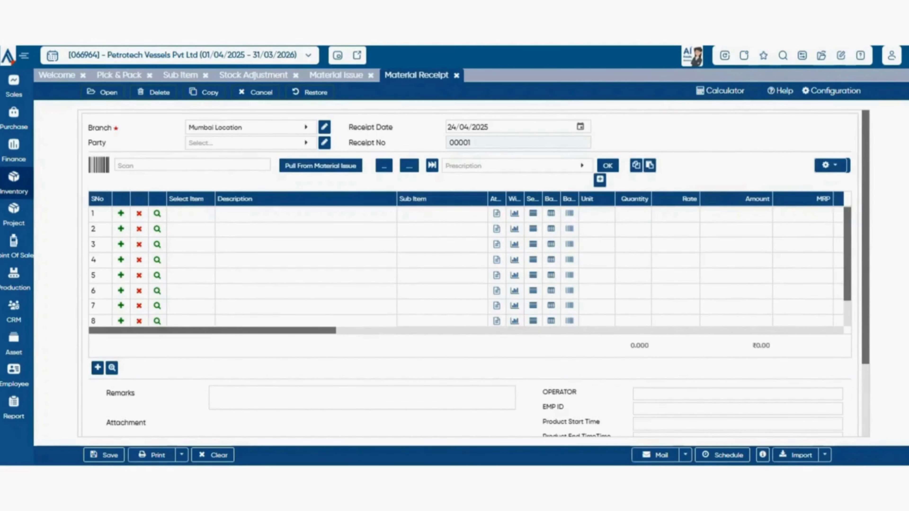
mouse_move(14, 182)
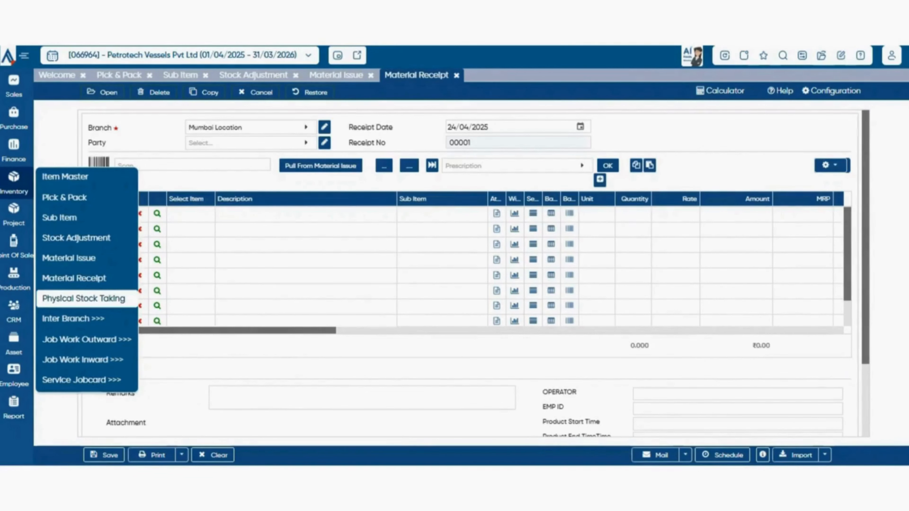
click(83, 299)
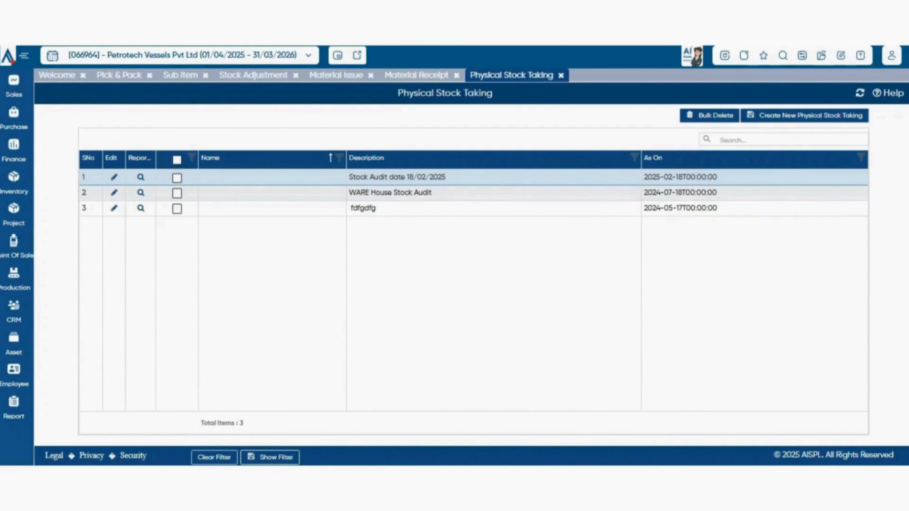
- Open a new Inter Branch Issue Request and look through the branches offered for Request to Branch
click(13, 181)
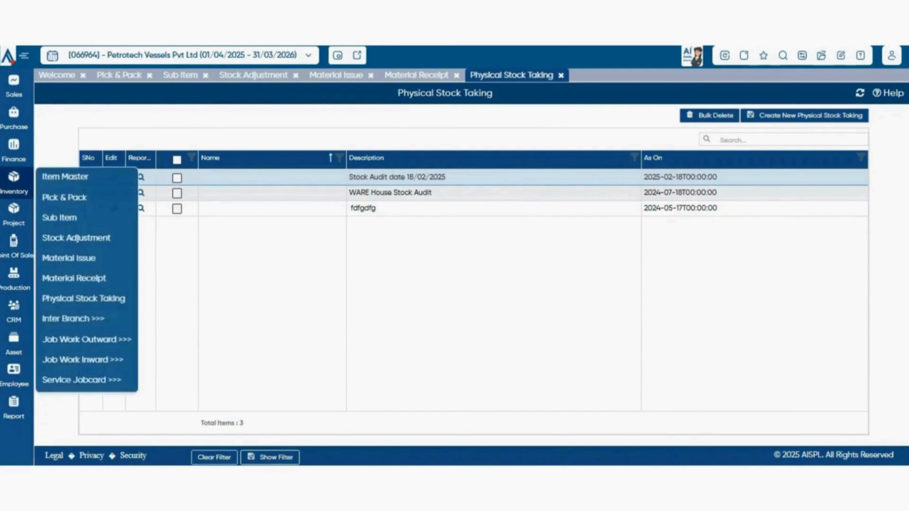
mouse_move(72, 318)
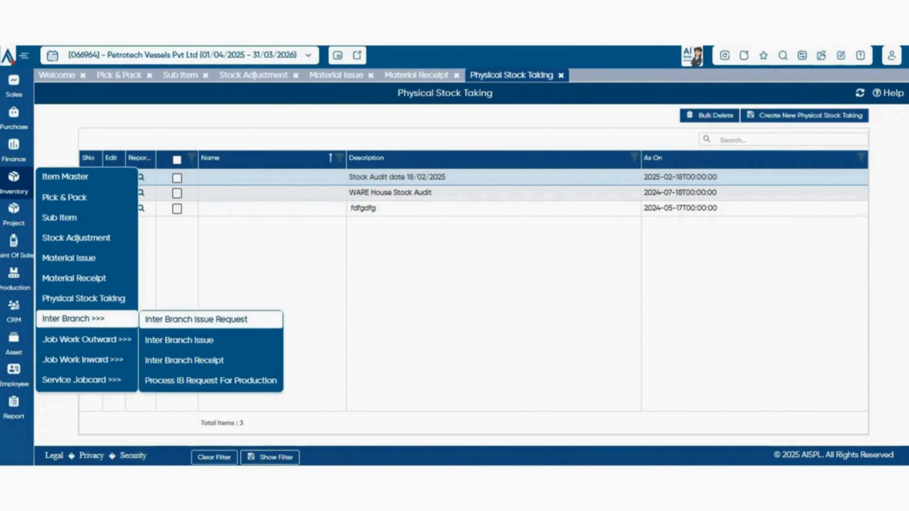
click(196, 319)
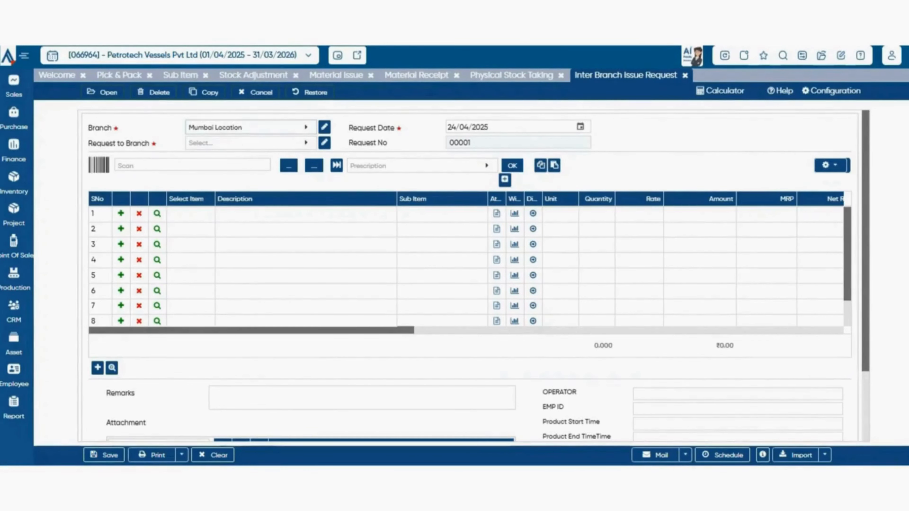
click(251, 143)
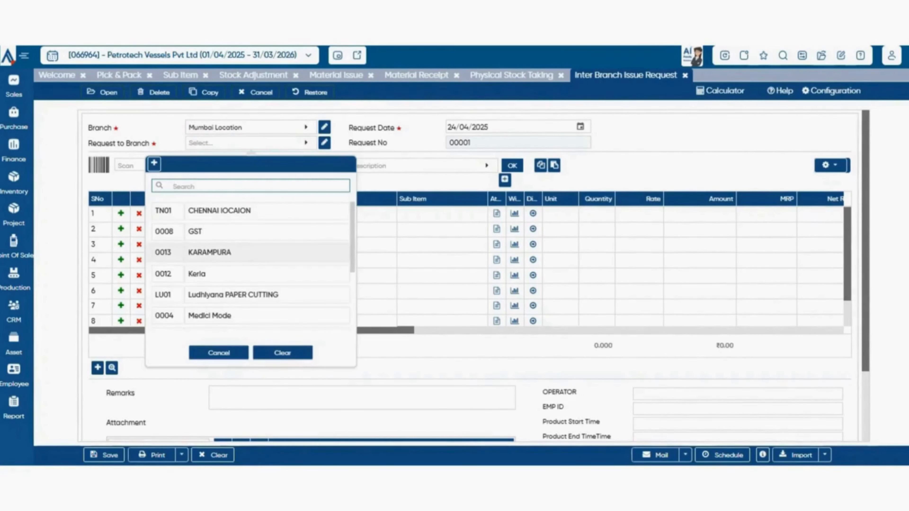
key(Return)
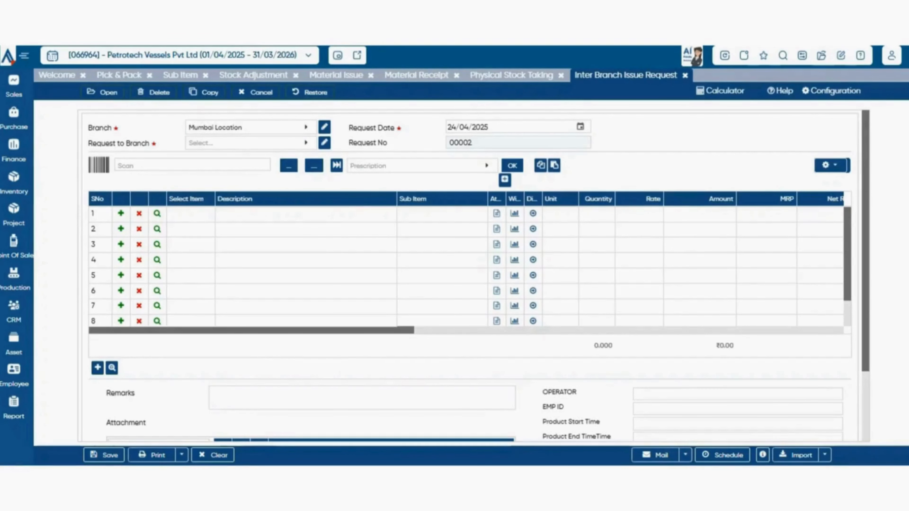
- Open a new Inter Branch Issue voucher and look through the branches offered for To Branch
click(14, 182)
mouse_move(74, 319)
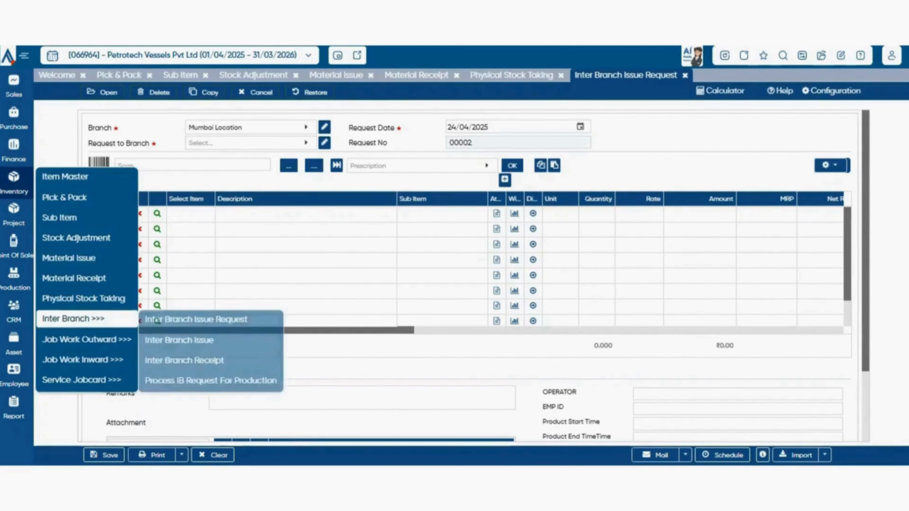
click(179, 340)
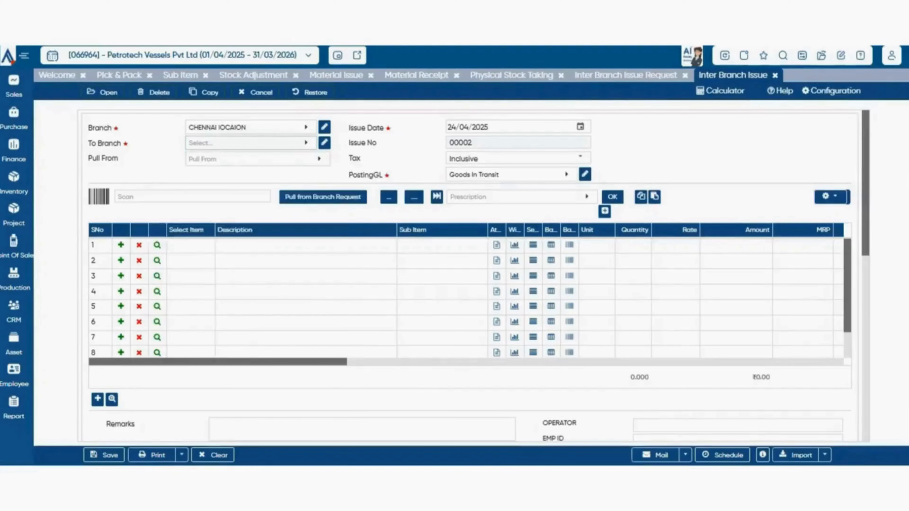
click(250, 143)
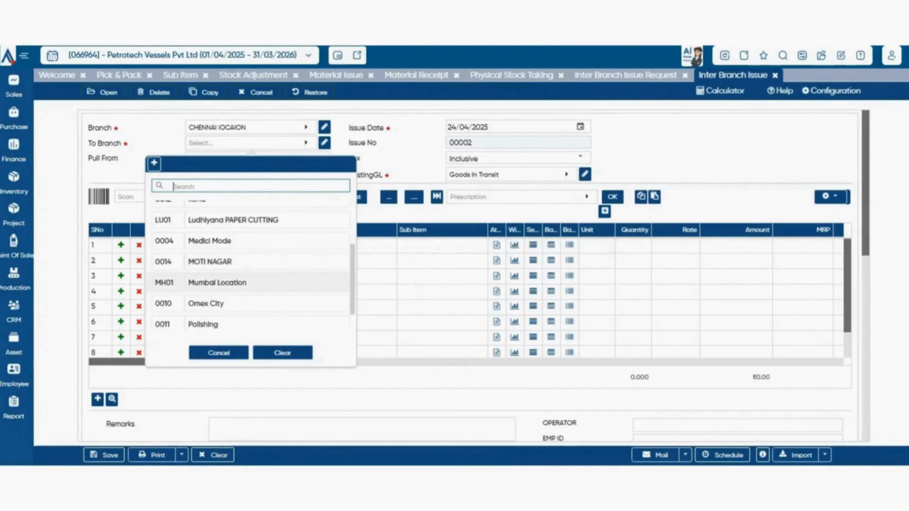
scroll(251, 268, down, 1)
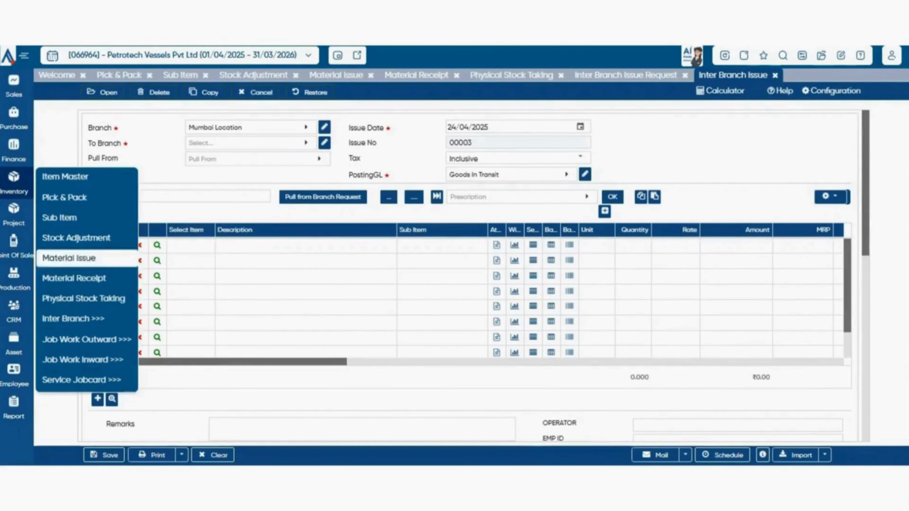
- Open a new Inter Branch Receipt with Polishing as the Branch and Skyline Enterprise as the From Branch
mouse_move(86, 319)
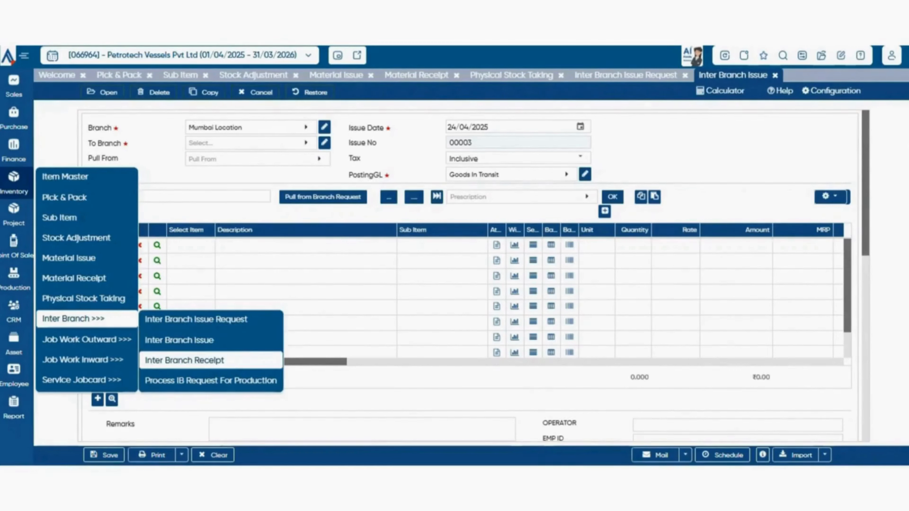
click(184, 360)
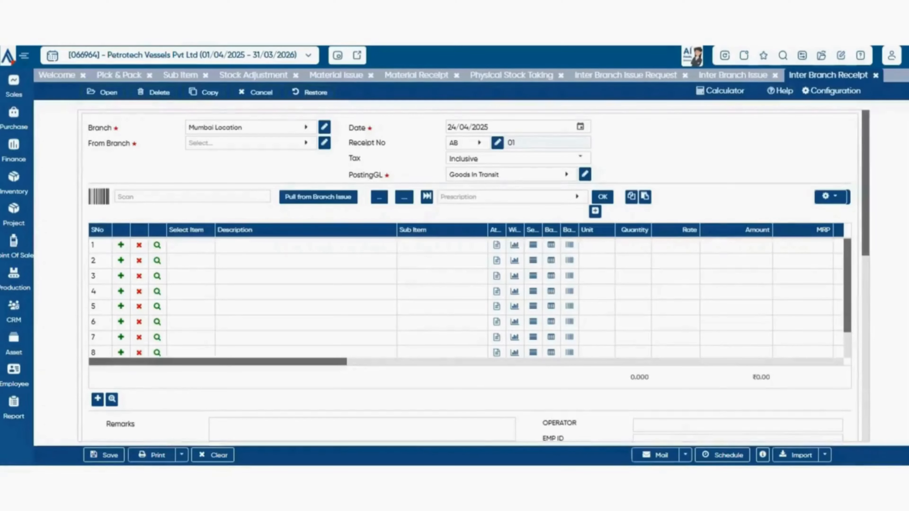
click(247, 143)
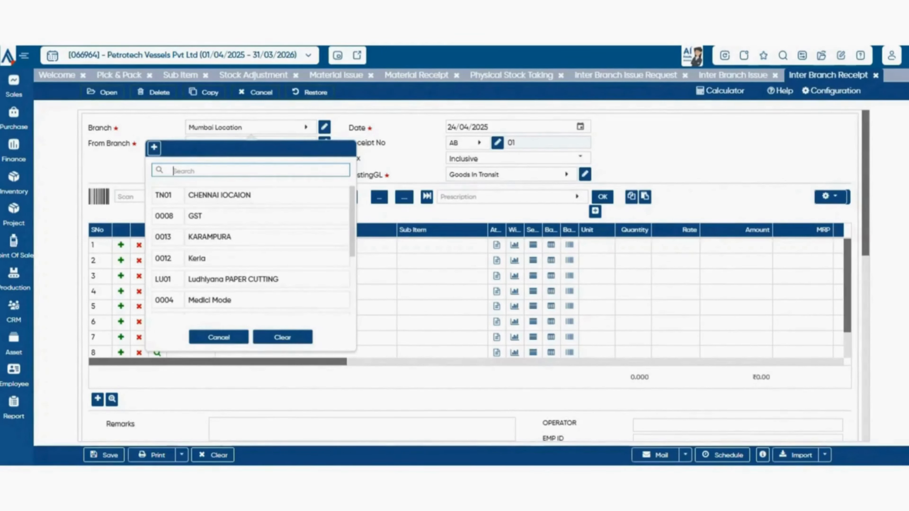
scroll(251, 242, down, 3)
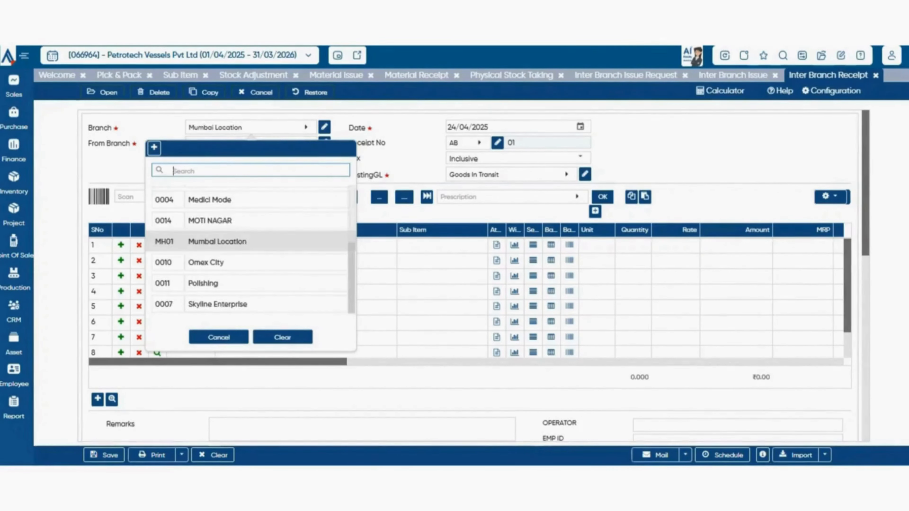
click(215, 283)
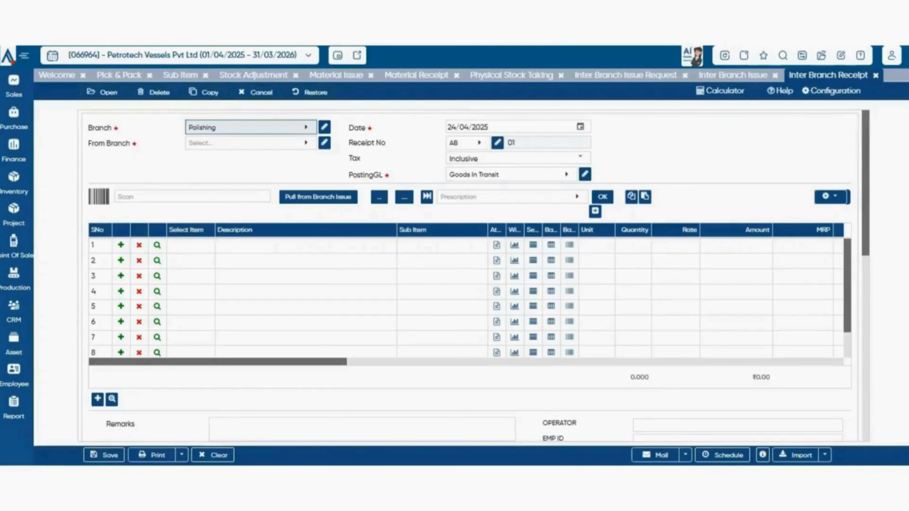
click(247, 143)
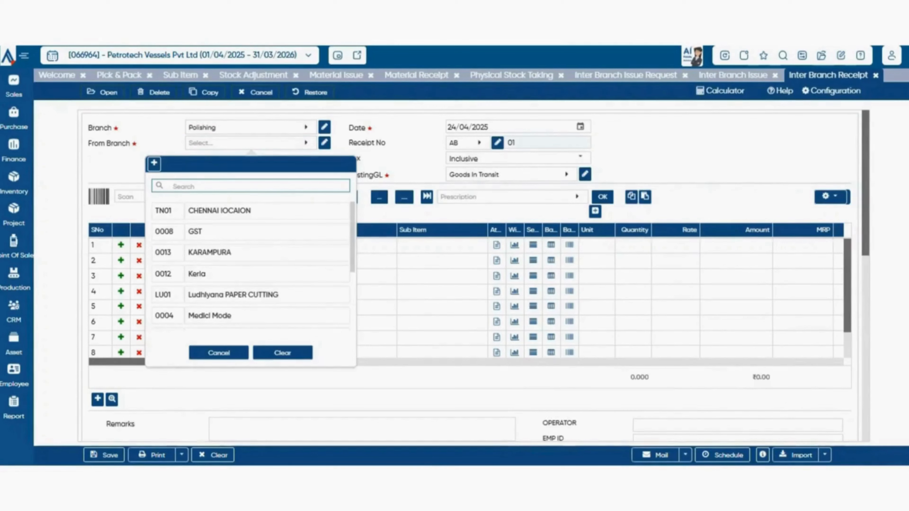
scroll(251, 269, down, 3)
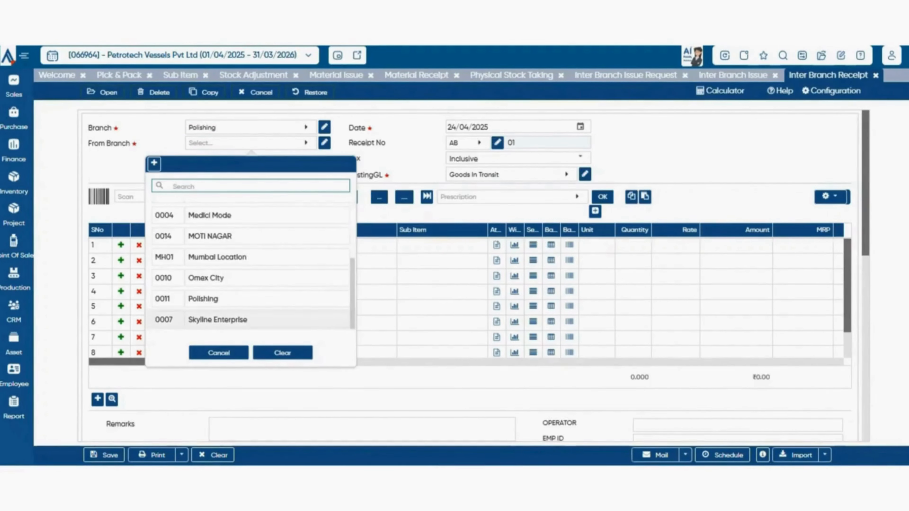
click(229, 319)
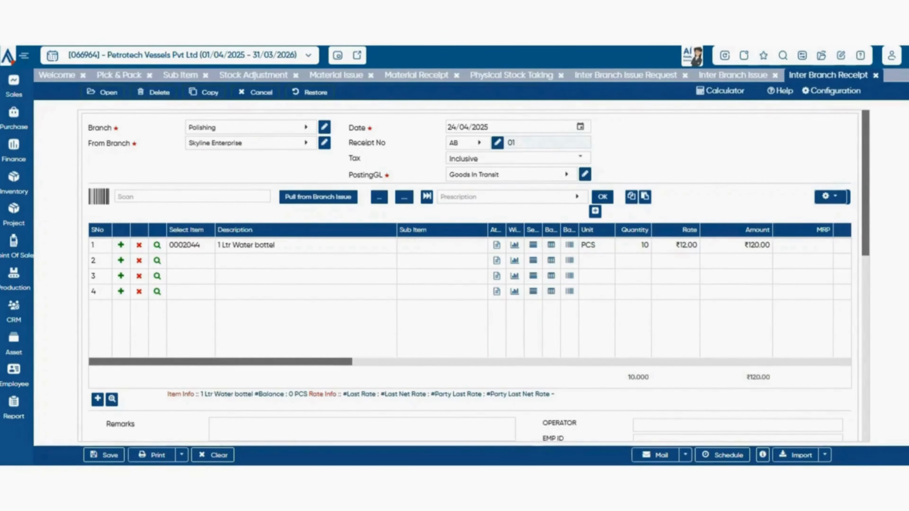
- Open the receipt's general configuration and look through the Parent Document and Pull Document Option choices
click(831, 91)
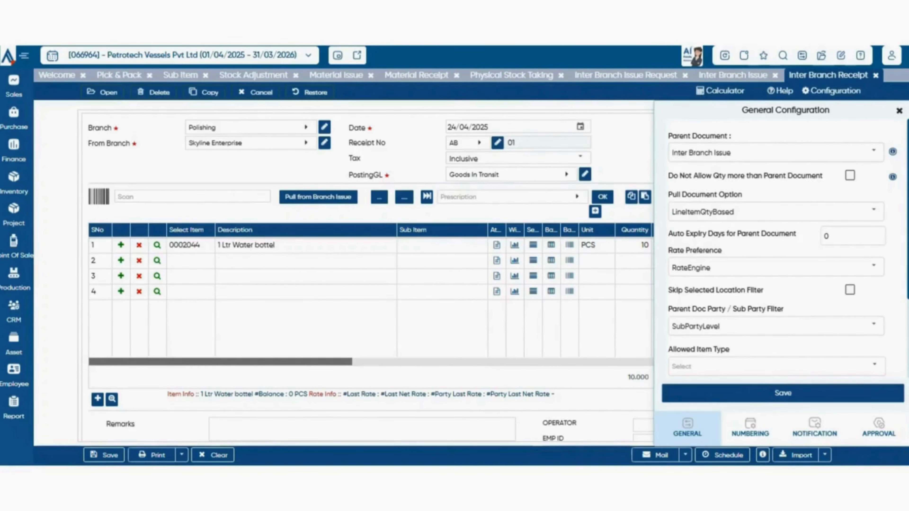
click(873, 152)
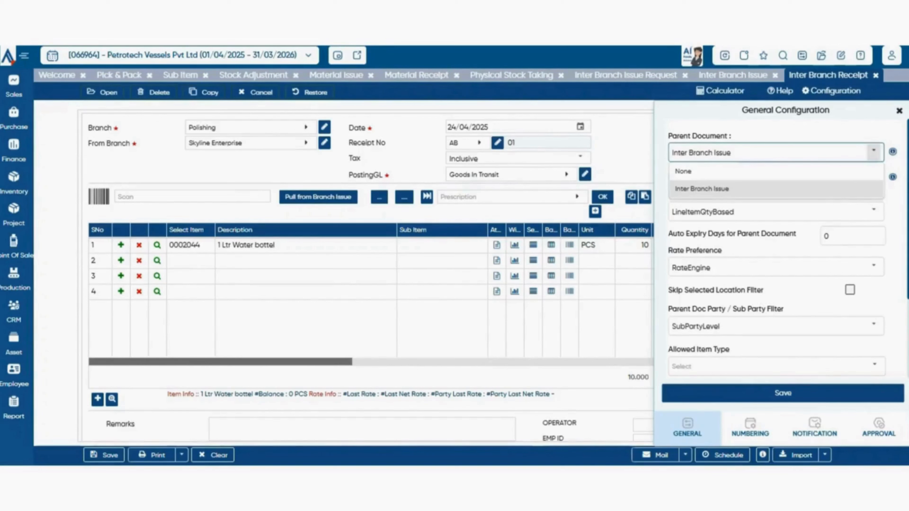
click(874, 152)
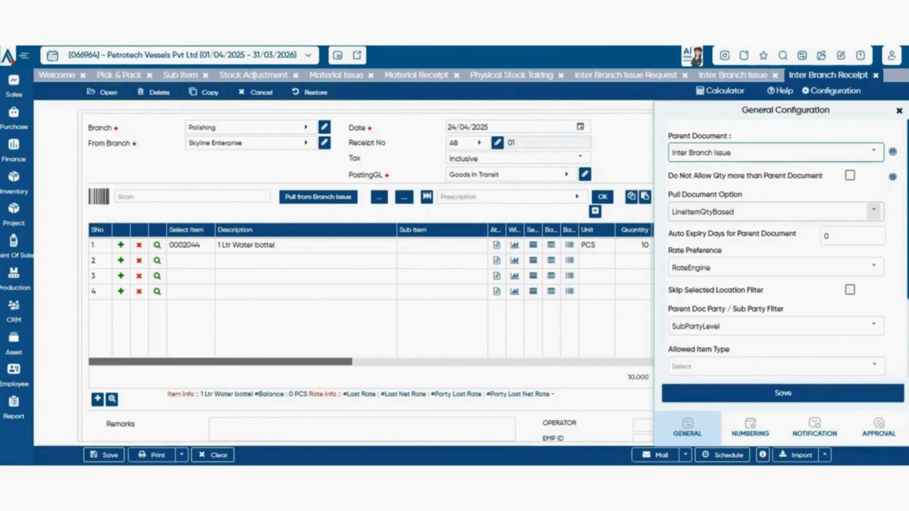
click(874, 212)
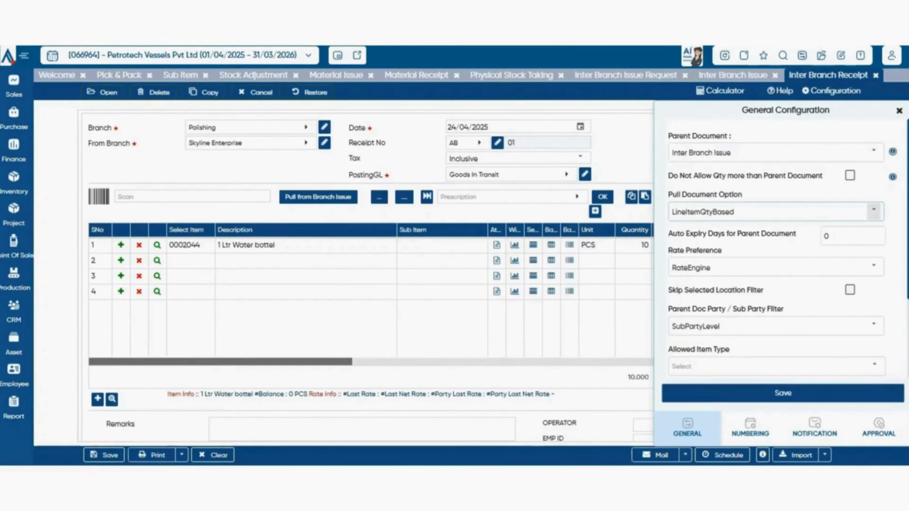
click(874, 212)
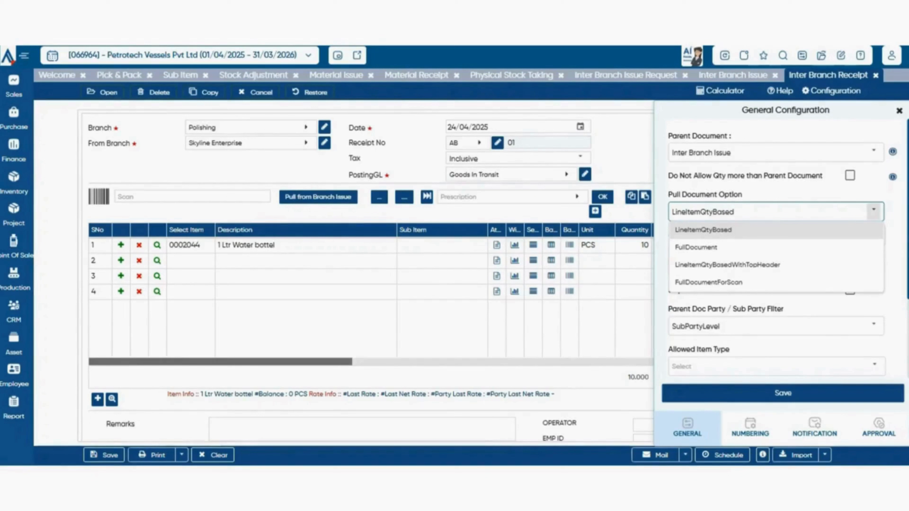
key(Escape)
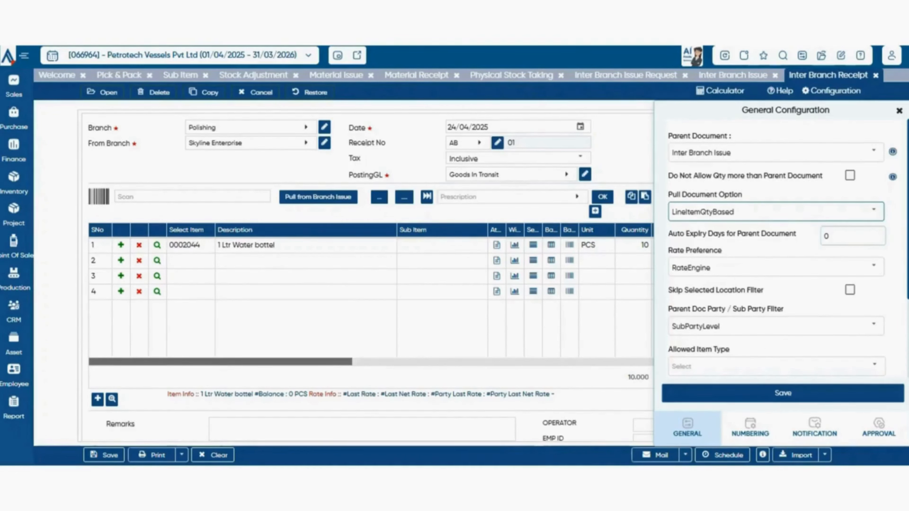
- Look through the Rate Preference, Parent Doc Party / Sub Party Filter and Allowed Item Type choices in the general configuration
click(873, 267)
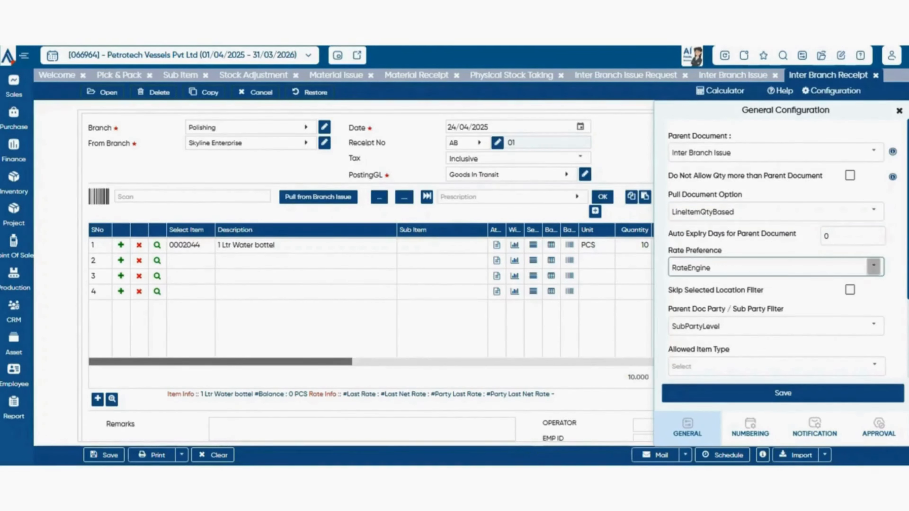
click(874, 267)
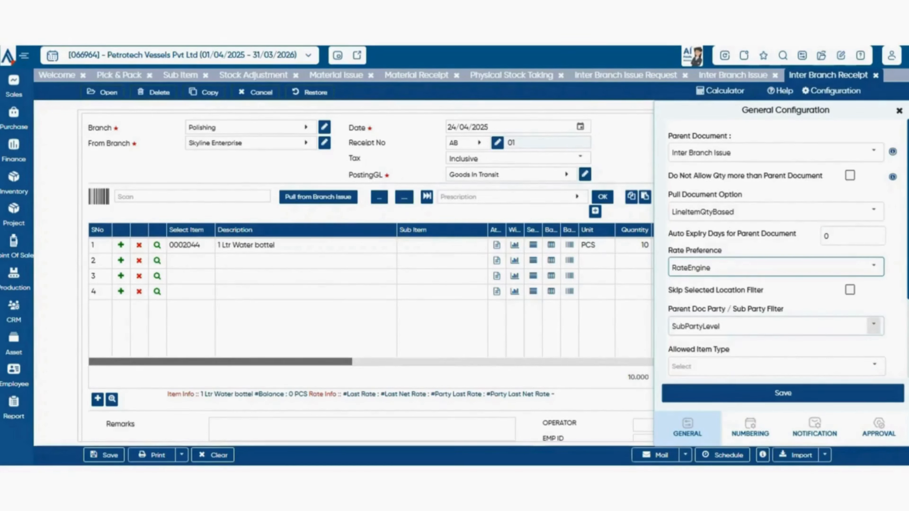
click(873, 325)
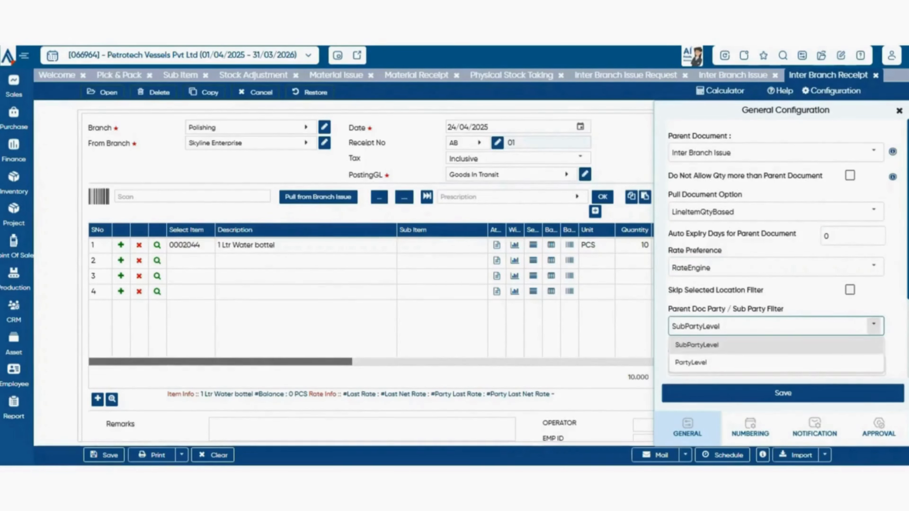
click(874, 325)
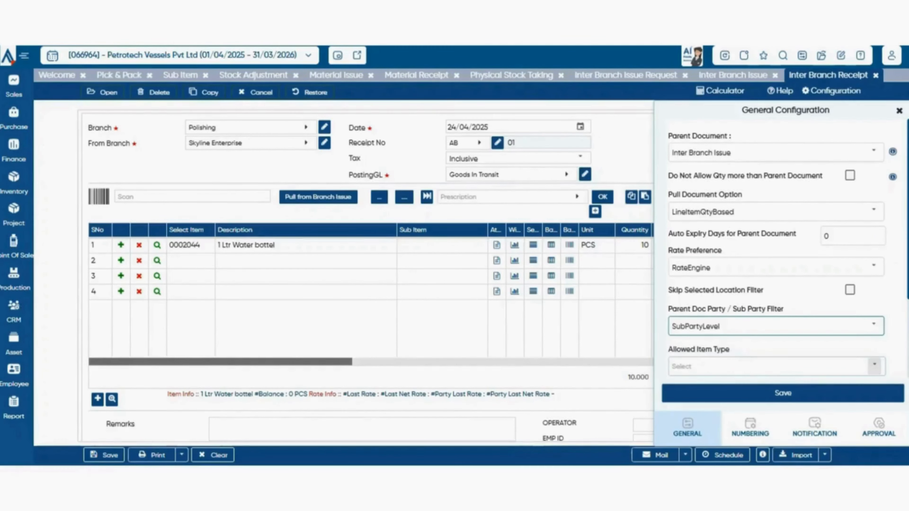
click(874, 366)
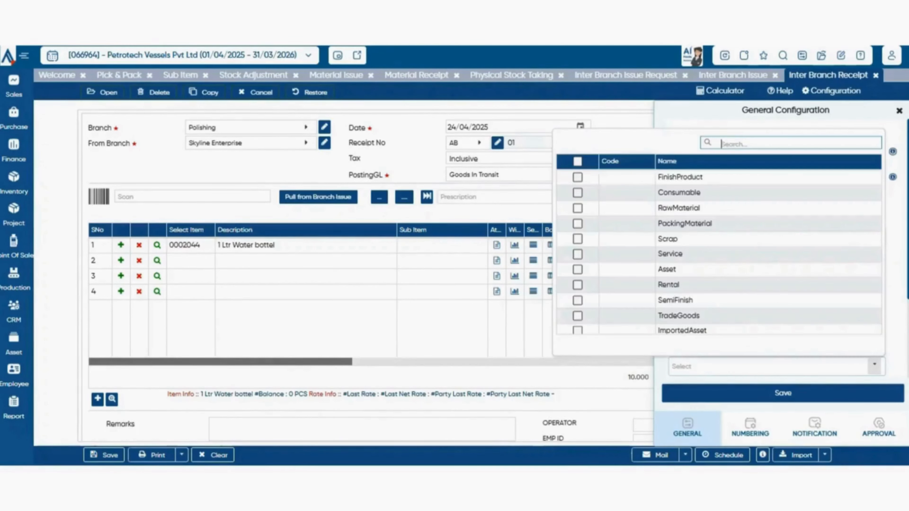
click(874, 366)
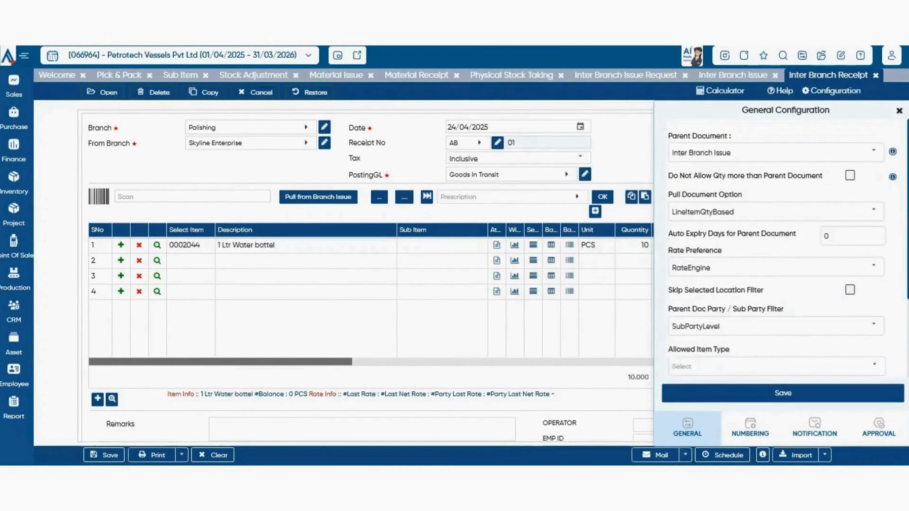
- In the numbering configuration, set Numeric Series to Manual and choose Yearly for reinitializing the series
click(751, 429)
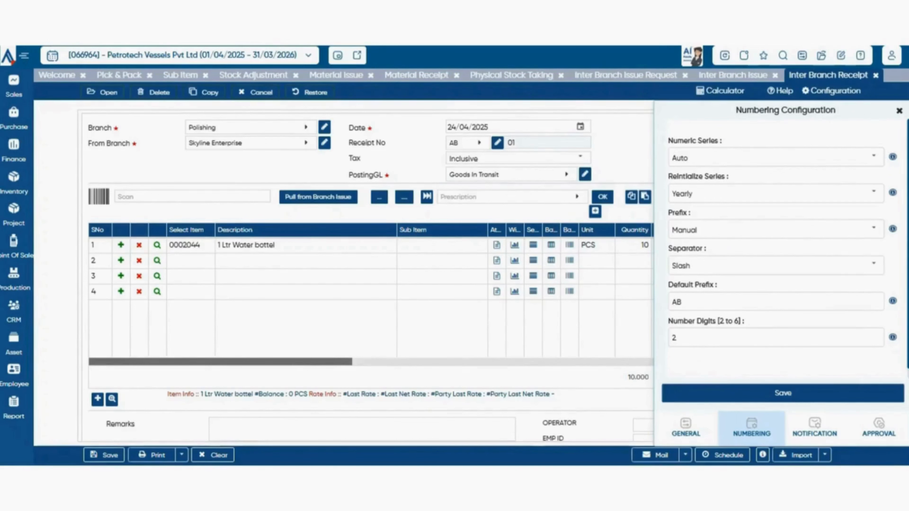
click(874, 157)
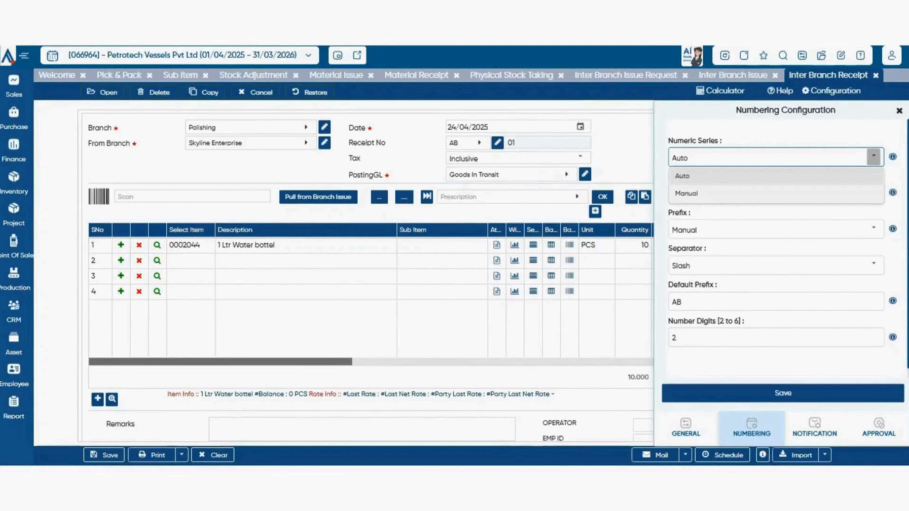
click(873, 194)
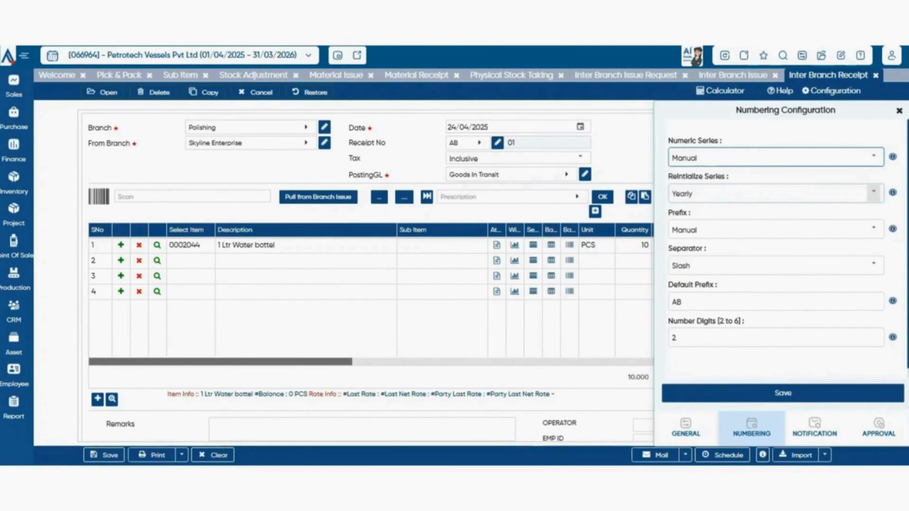
click(874, 193)
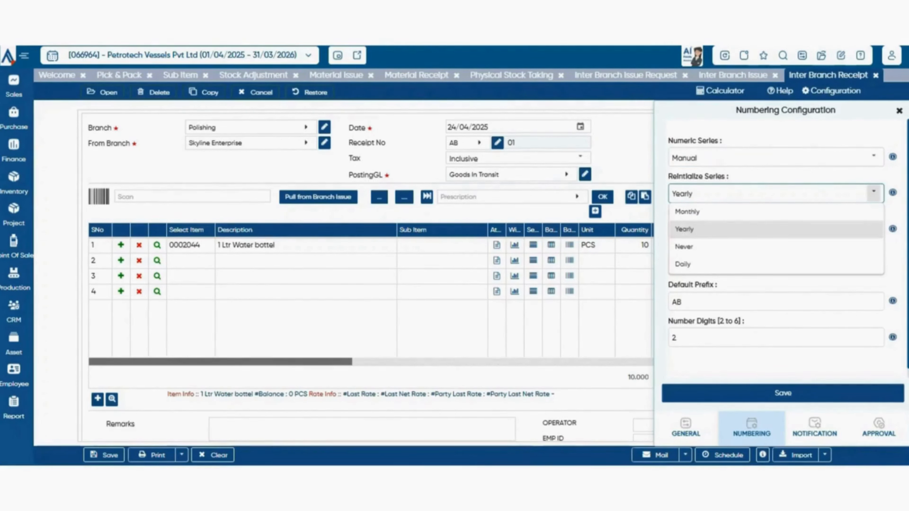
click(684, 230)
- Look through the Prefix and Separator choices and the Default Prefix of the receipt numbering
click(874, 229)
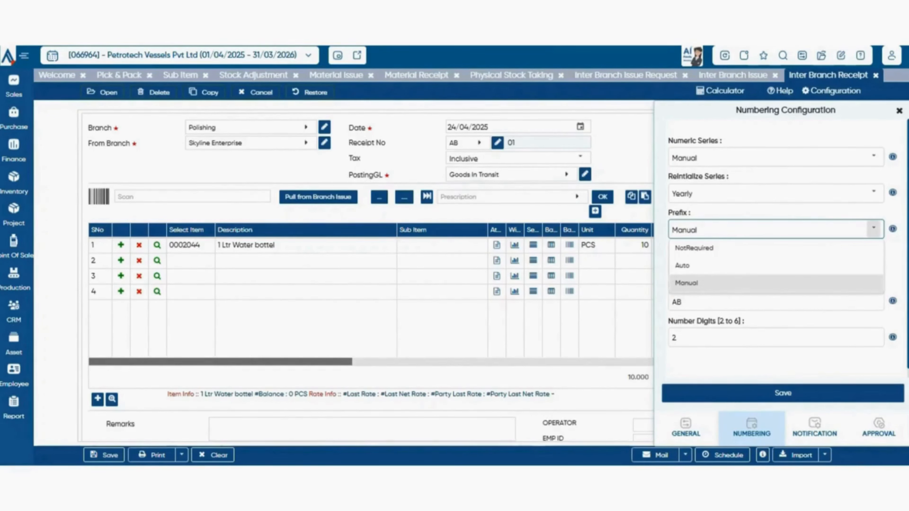
click(874, 228)
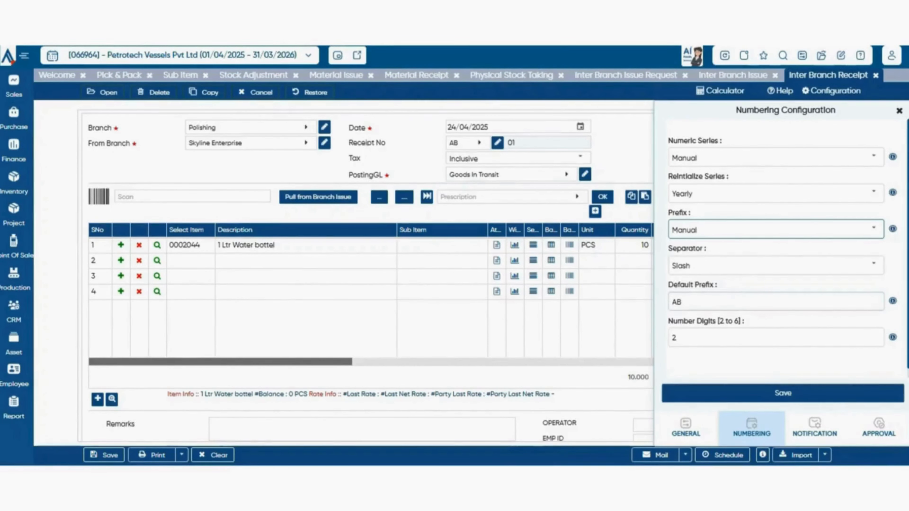
click(802, 302)
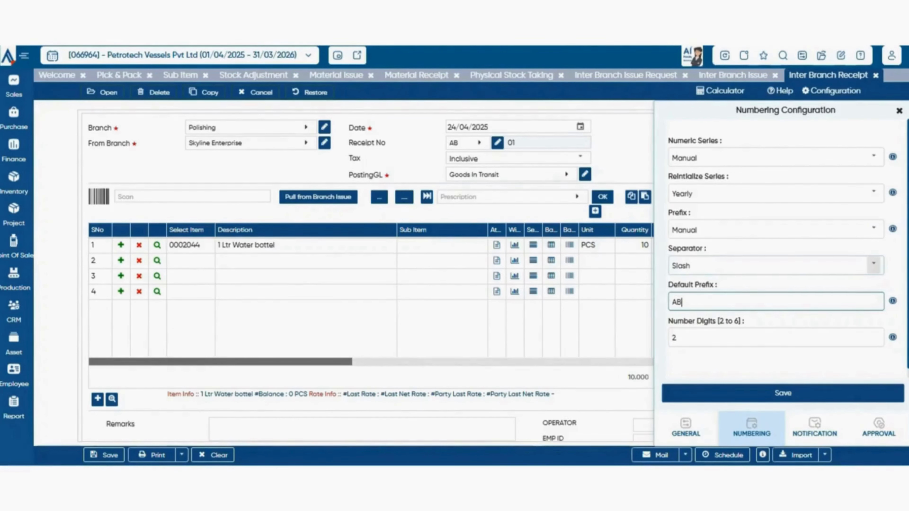
click(874, 264)
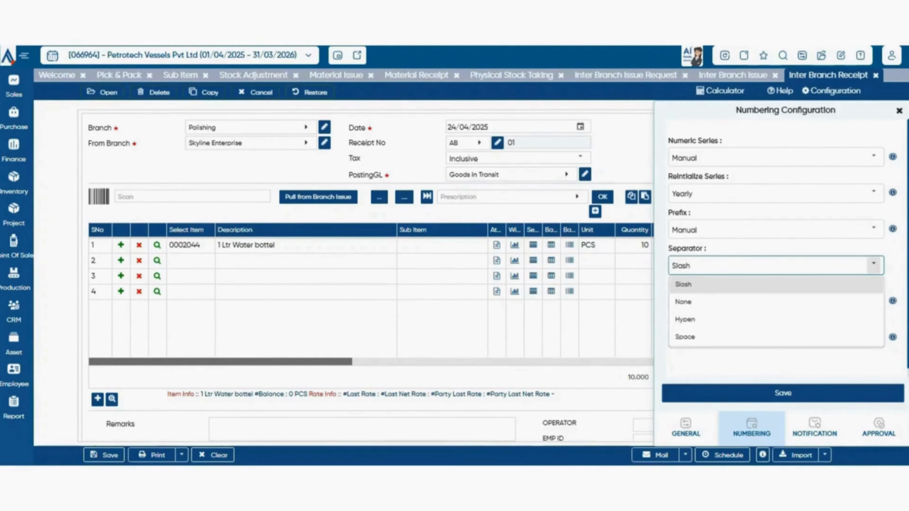
click(874, 264)
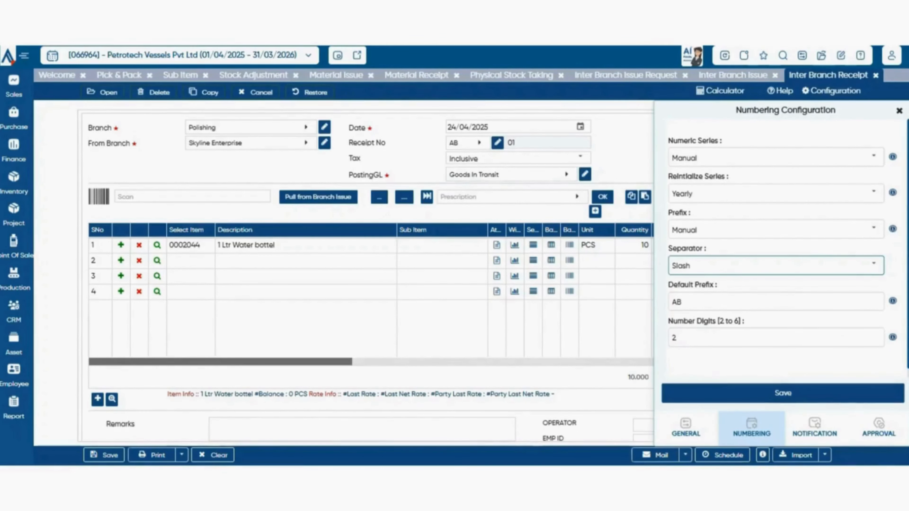
- View the receipt's notification settings and set Approval Required to OneLevel in the approval configuration
click(815, 428)
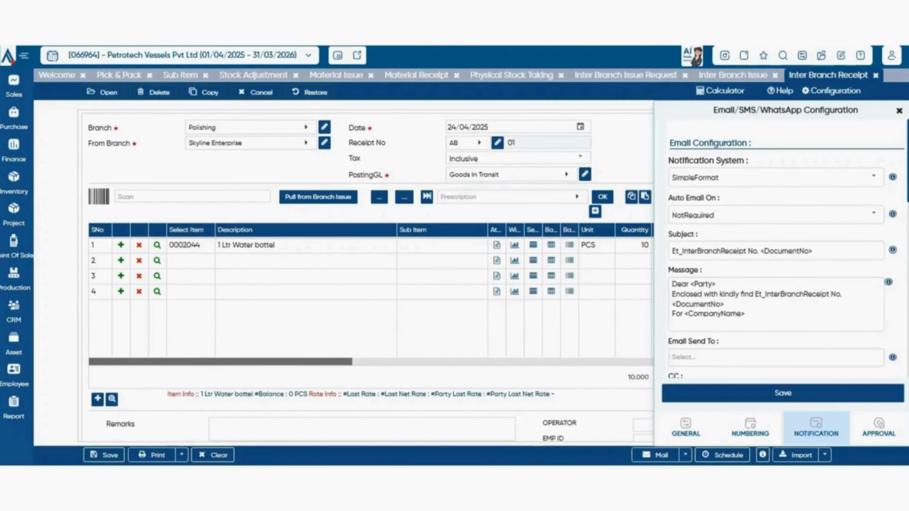
click(879, 428)
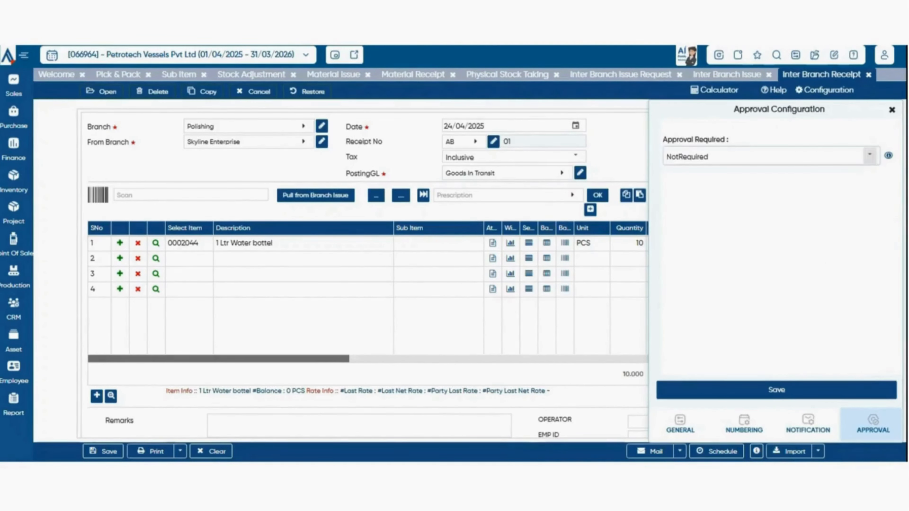
click(870, 155)
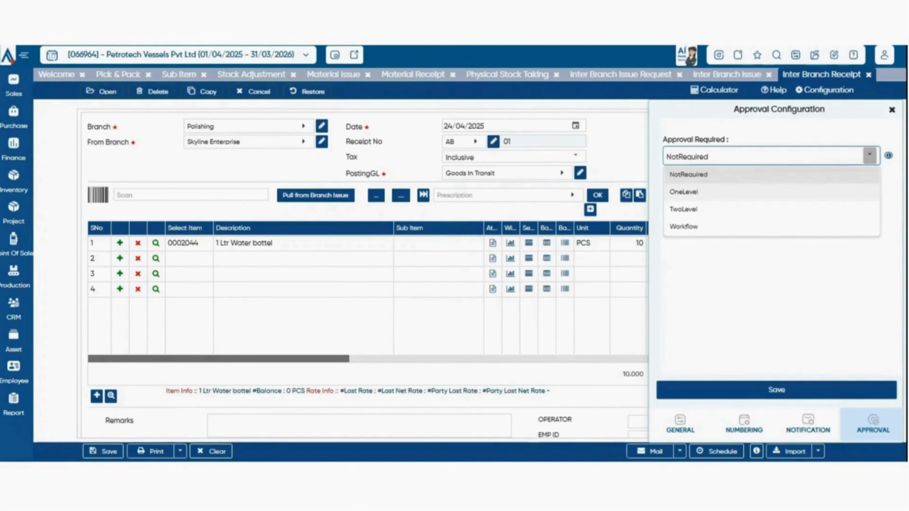
click(683, 191)
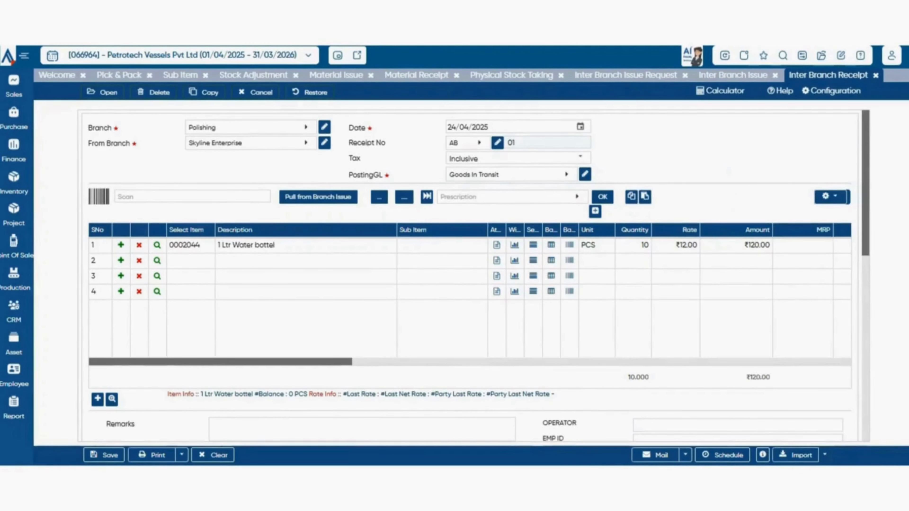
click(818, 451)
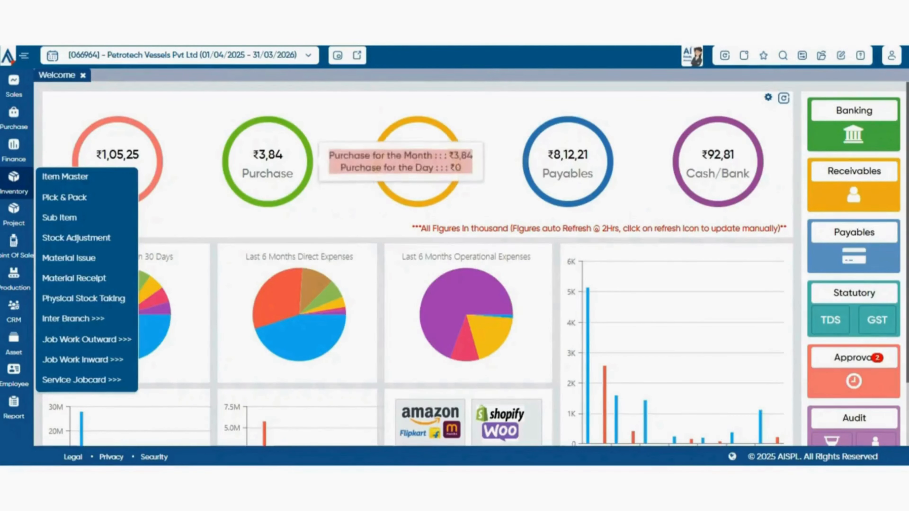
- Open the Job Work Outward Rate list, followed by the Material Issue For Job Work voucher
mouse_move(74, 319)
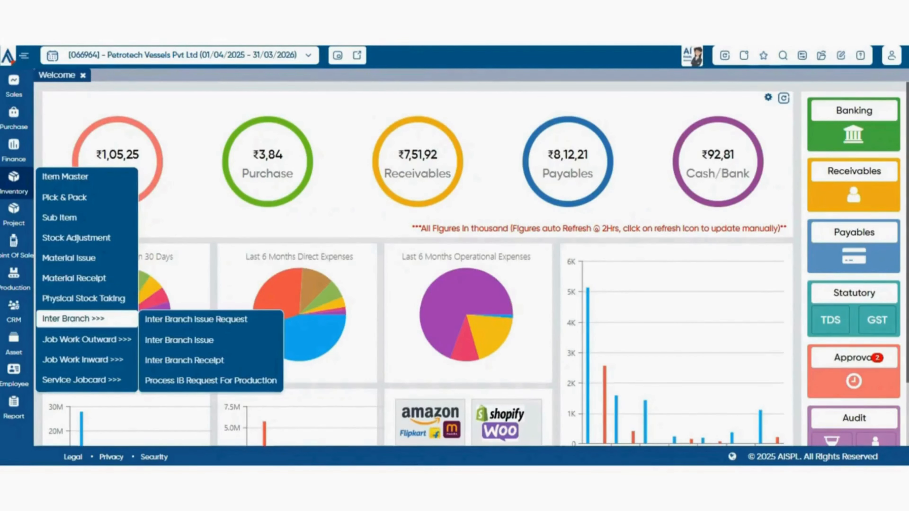
mouse_move(87, 339)
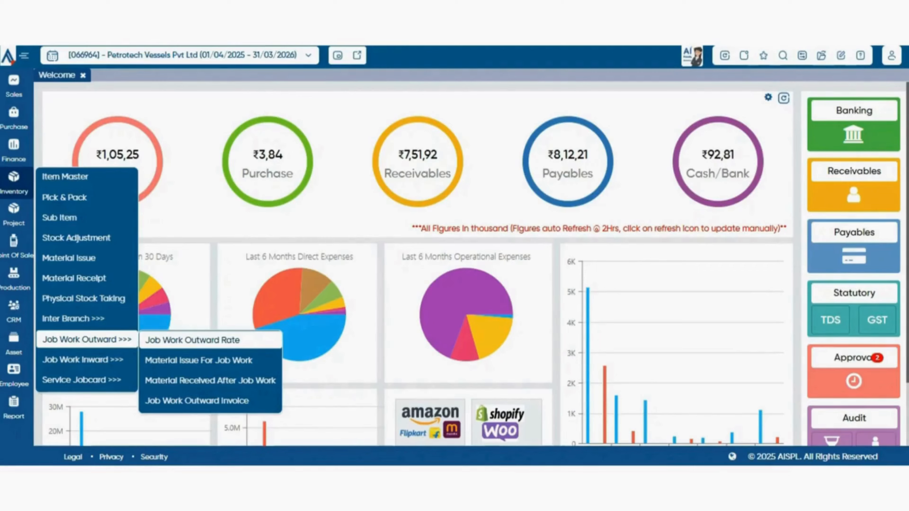
click(192, 340)
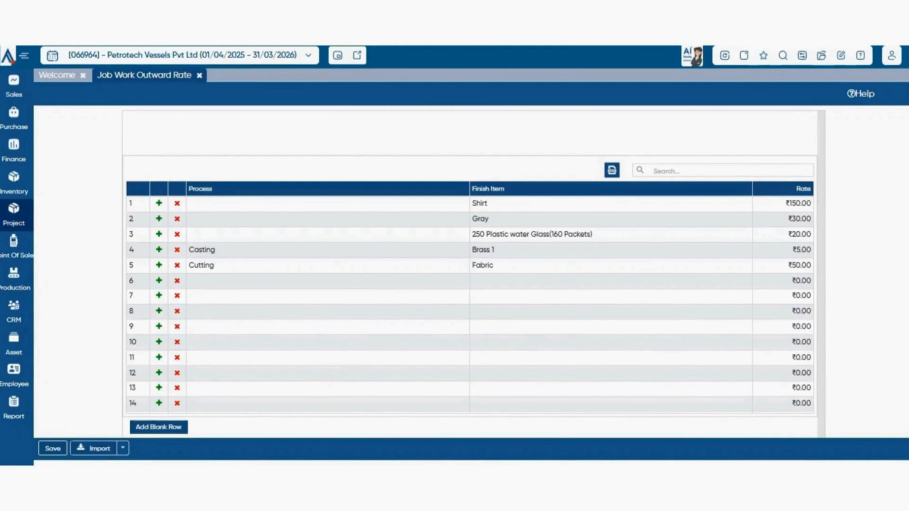
click(13, 183)
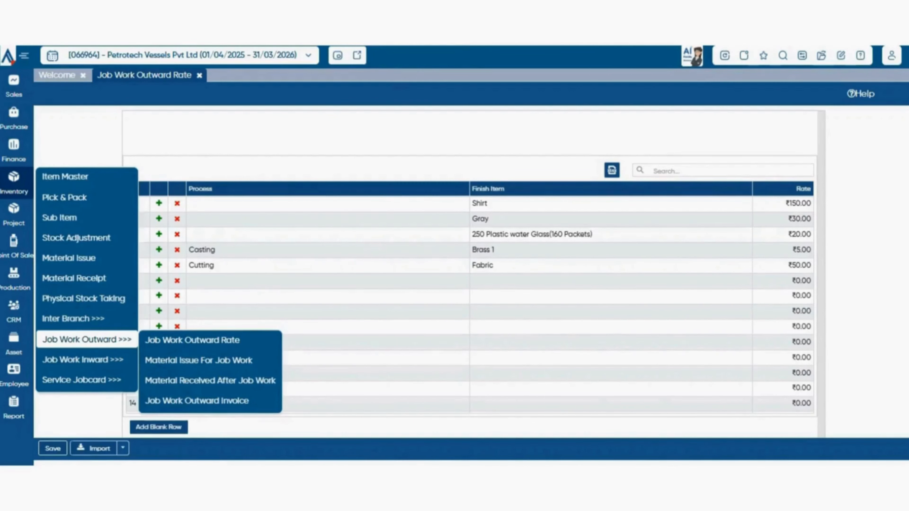
click(199, 360)
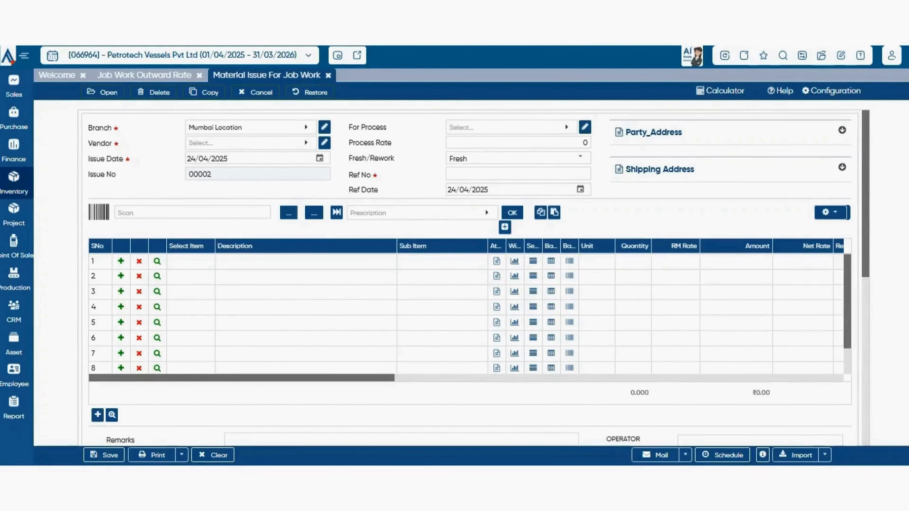
- Open the Material Received After Job Work voucher of the outward job work process
click(14, 182)
mouse_move(87, 340)
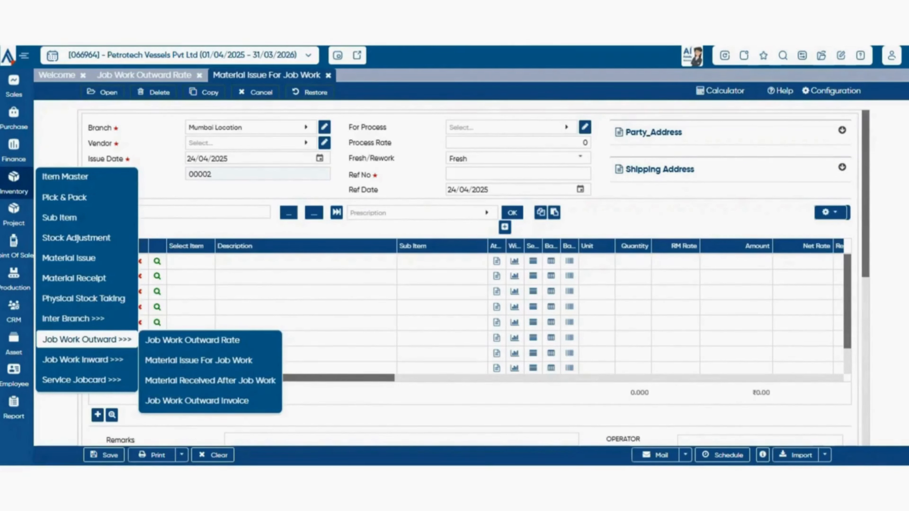
click(210, 380)
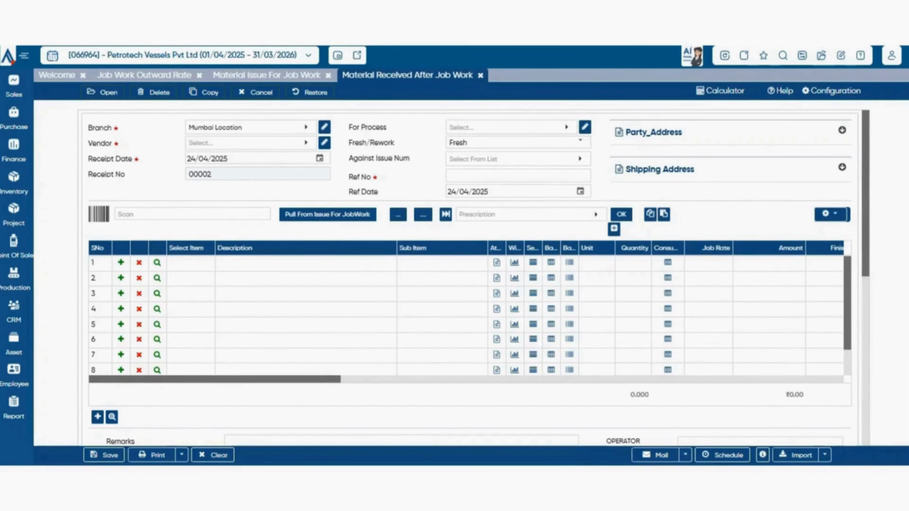
- Open the Job Work Outward Invoice and look through its item grid, attachment, charges, TDS and Logistics sections
click(14, 183)
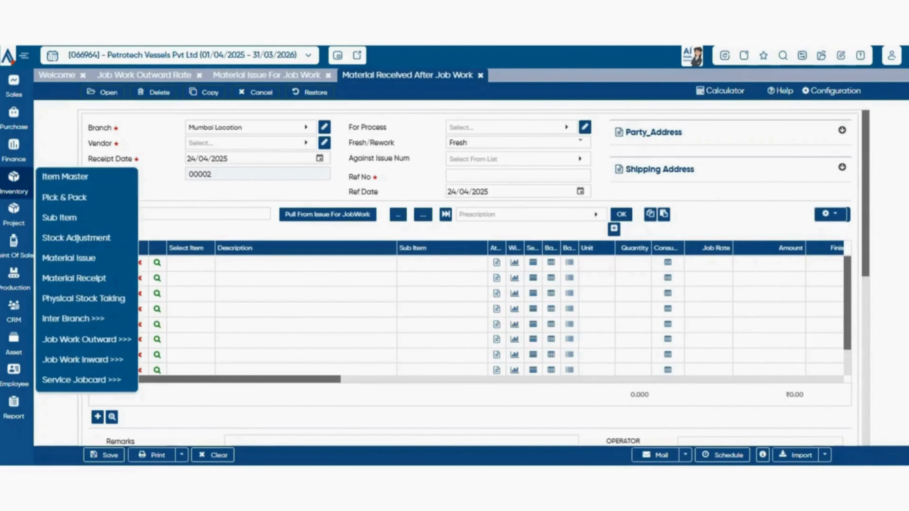
mouse_move(87, 340)
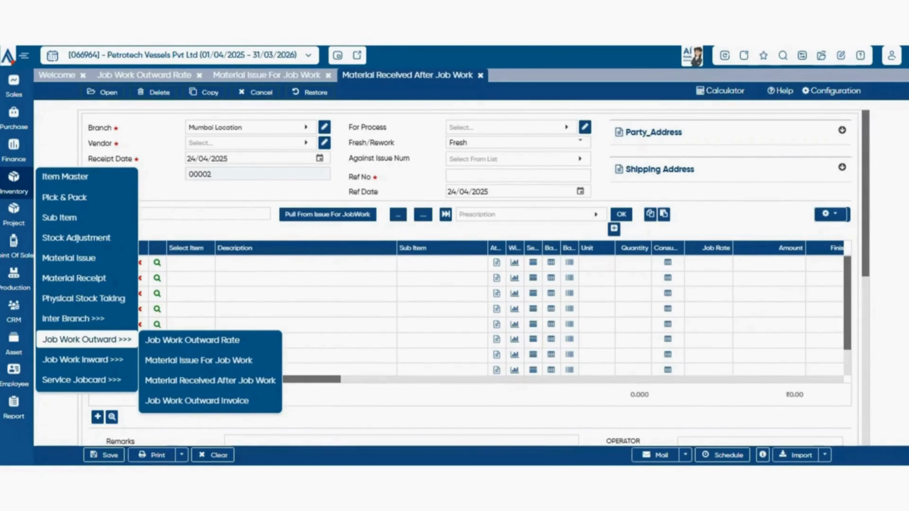
click(197, 401)
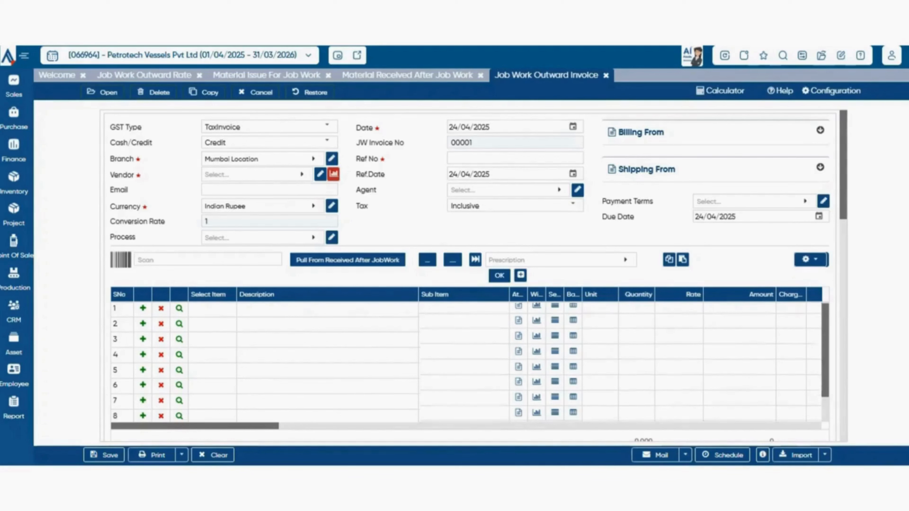
scroll(465, 358, down, 1)
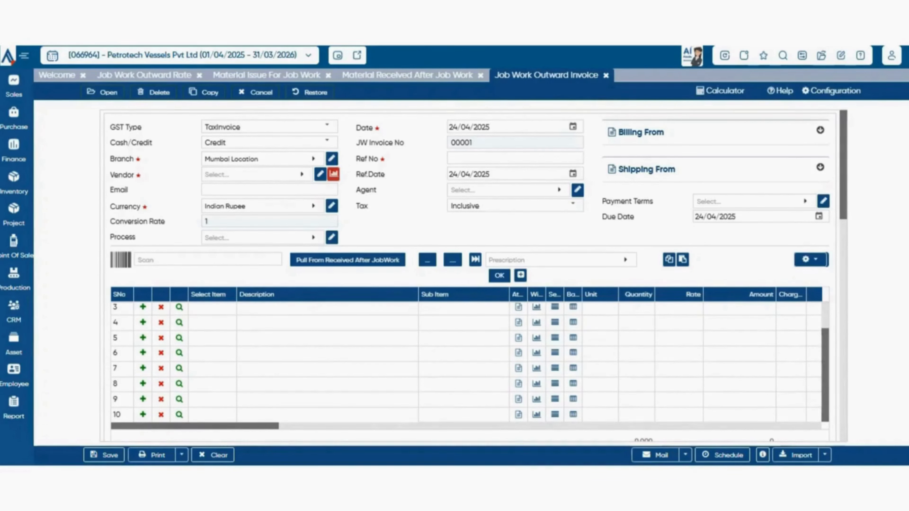
scroll(466, 275, down, 5)
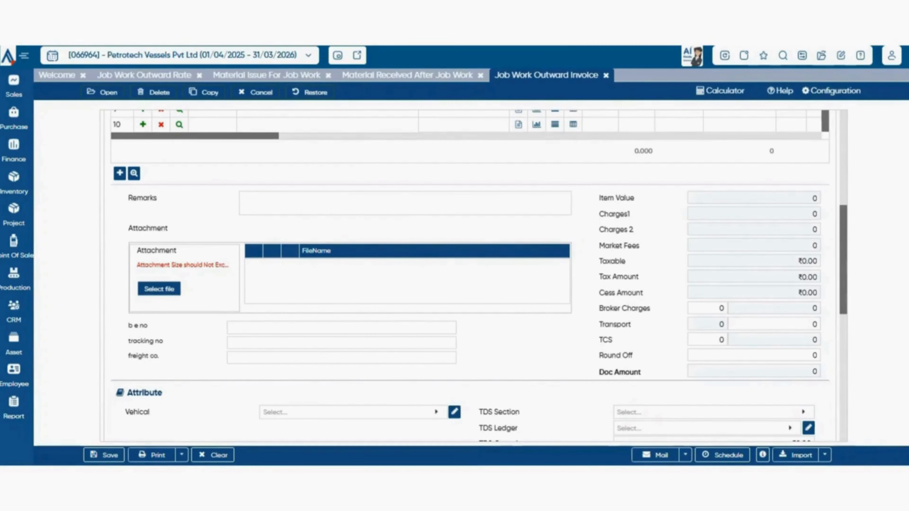
scroll(478, 276, down, 8)
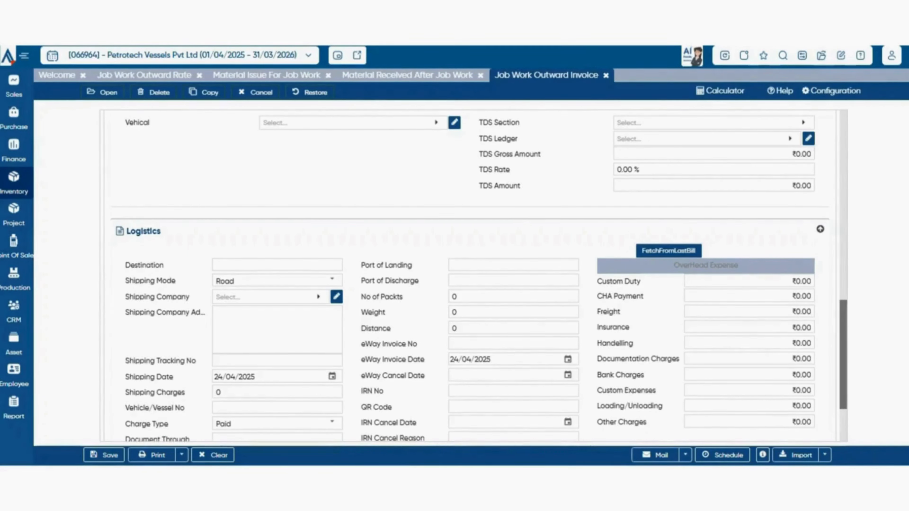
- Open the Job Work Inward Rate list of the Inventory module
click(13, 183)
mouse_move(81, 380)
mouse_move(83, 359)
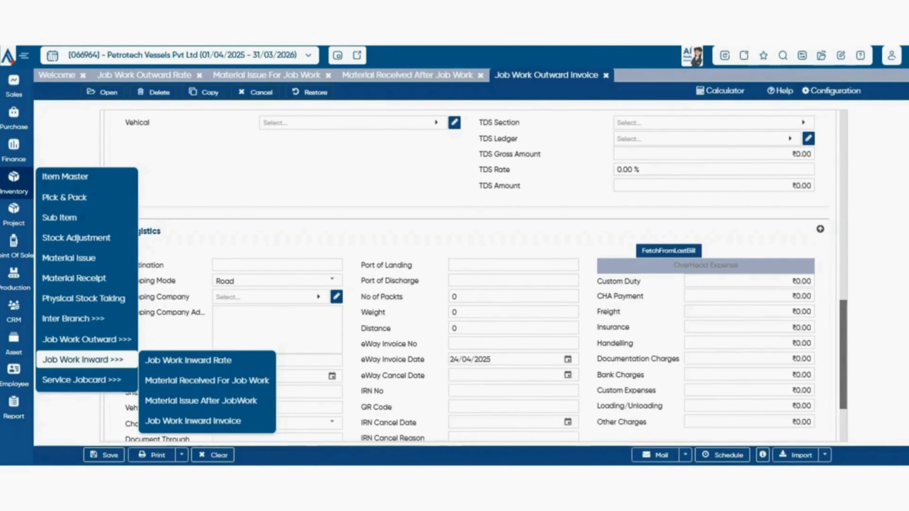
mouse_move(87, 339)
click(189, 360)
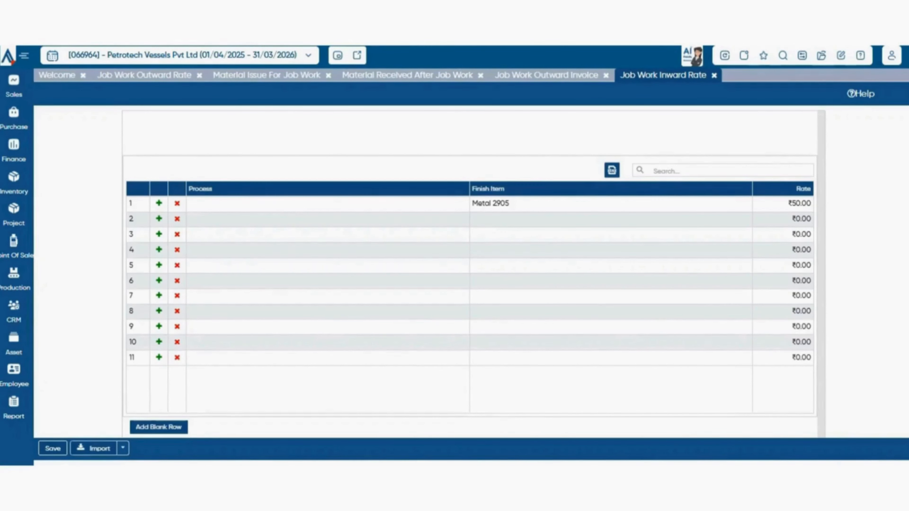
- View the inward Material Received For Job Work voucher, then open the Material Issue After JobWork voucher
mouse_move(13, 183)
mouse_move(86, 340)
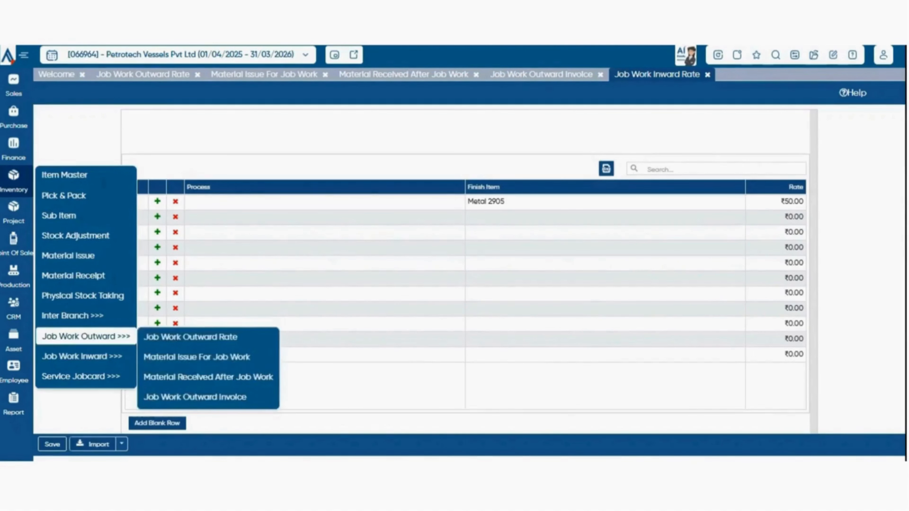
mouse_move(82, 356)
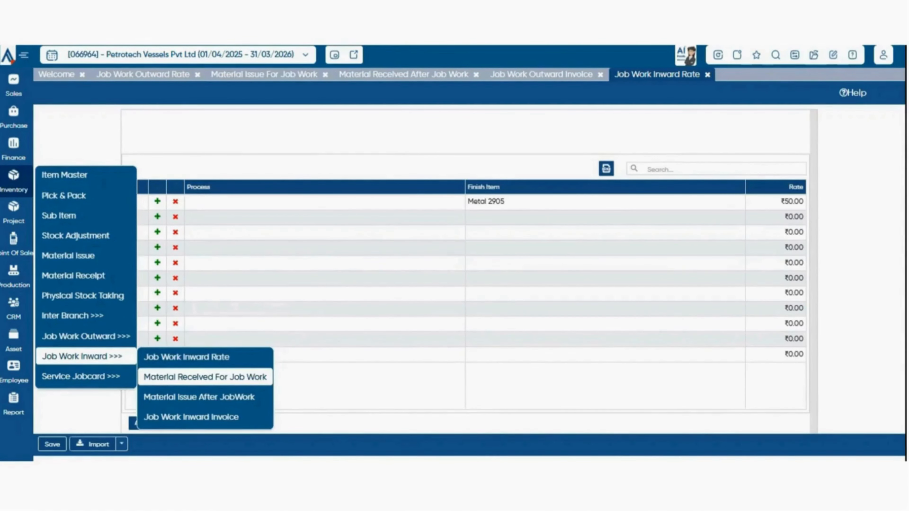
click(205, 377)
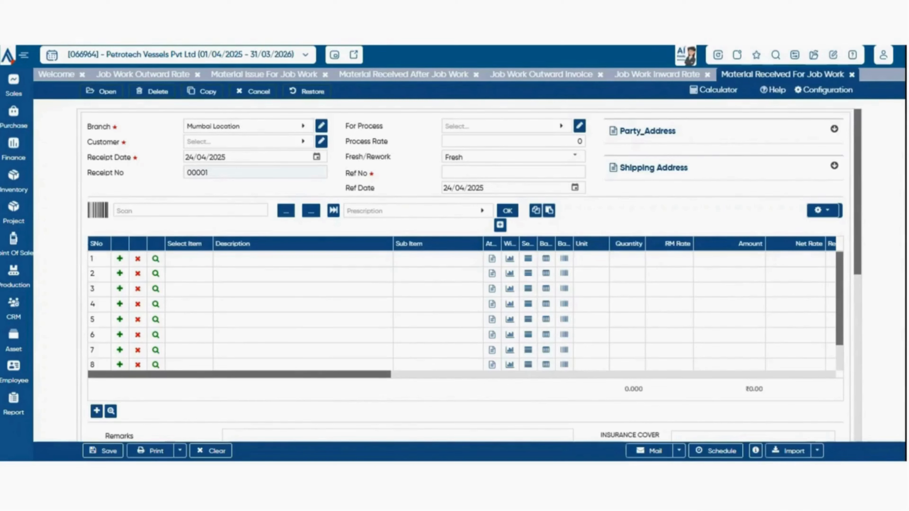
scroll(465, 272, down, 6)
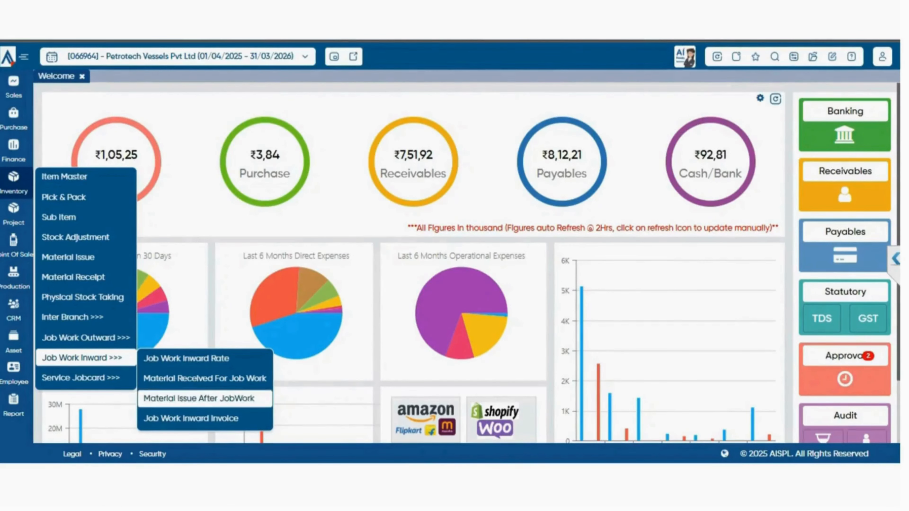
click(199, 399)
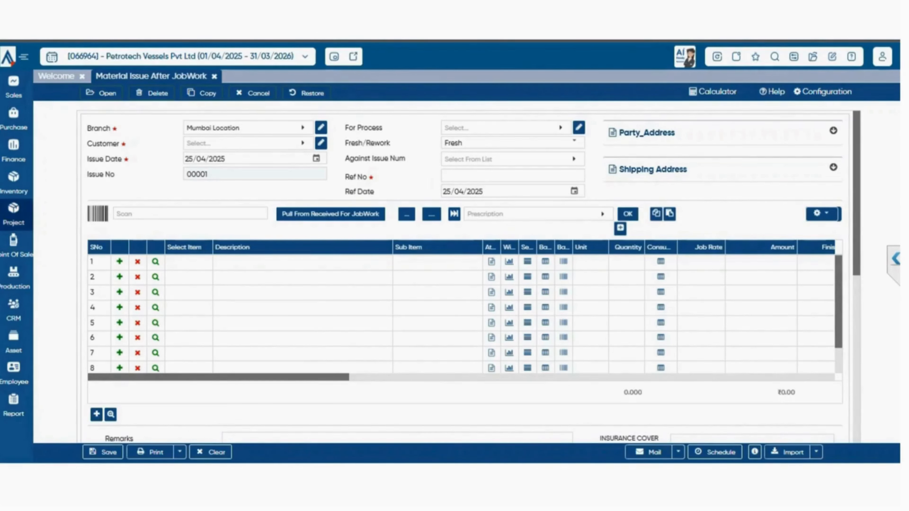
- Open the Job Work Inward Invoice form
click(14, 183)
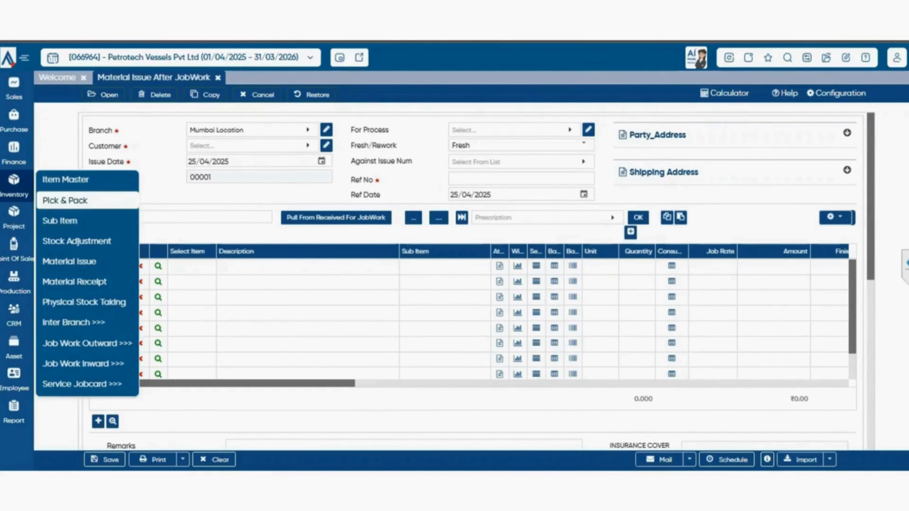
mouse_move(84, 364)
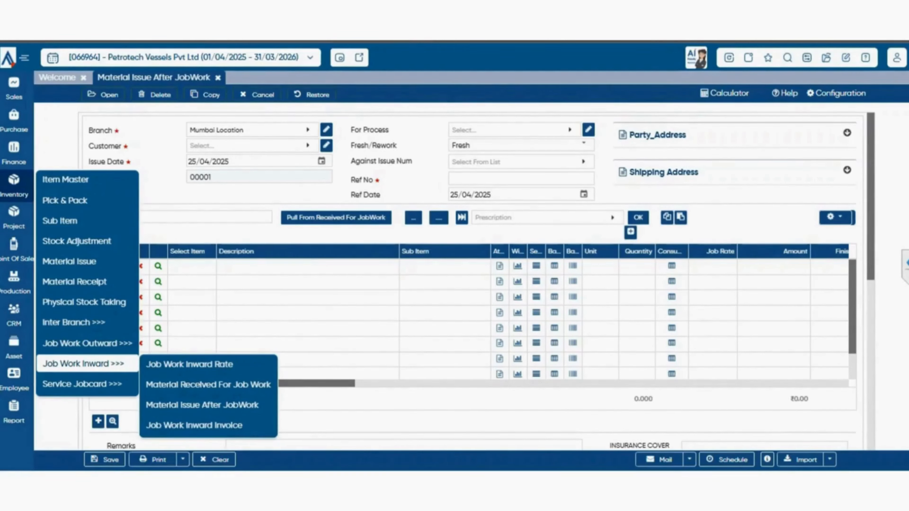
click(194, 426)
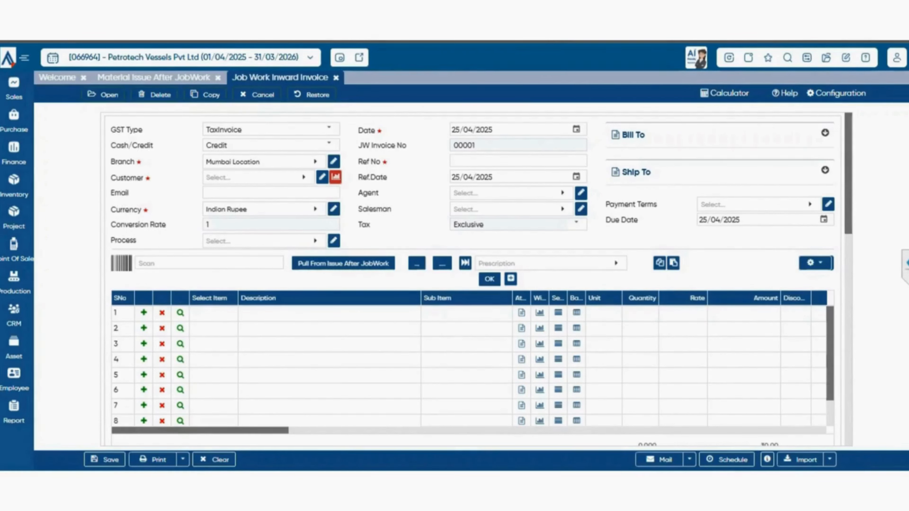
- Set the inward invoice's customer to A P PRINT N PACK PRIVATE LIMITED and view its Pull From Issue After JobWork list
click(344, 263)
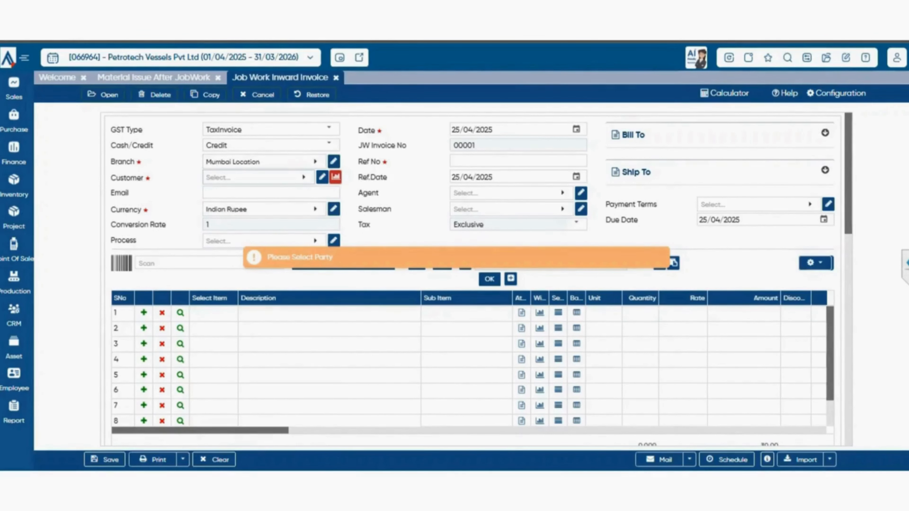
click(256, 178)
click(179, 246)
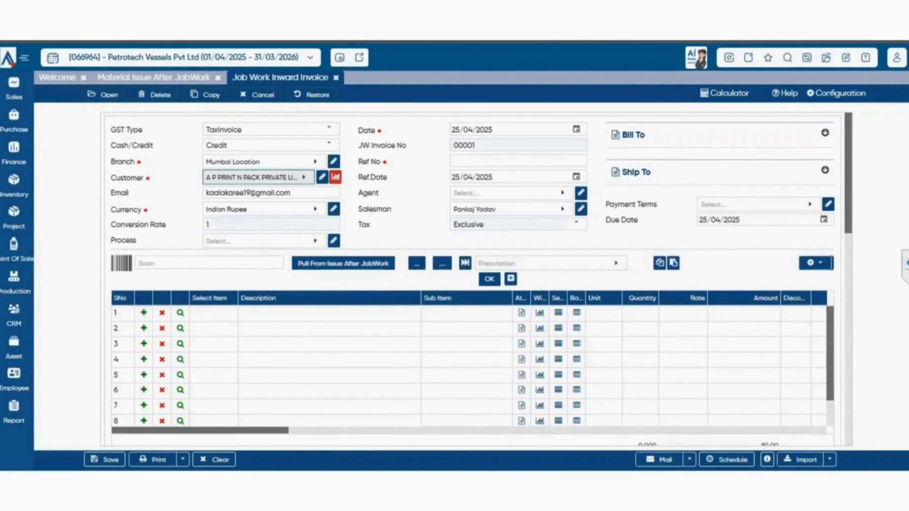
click(343, 264)
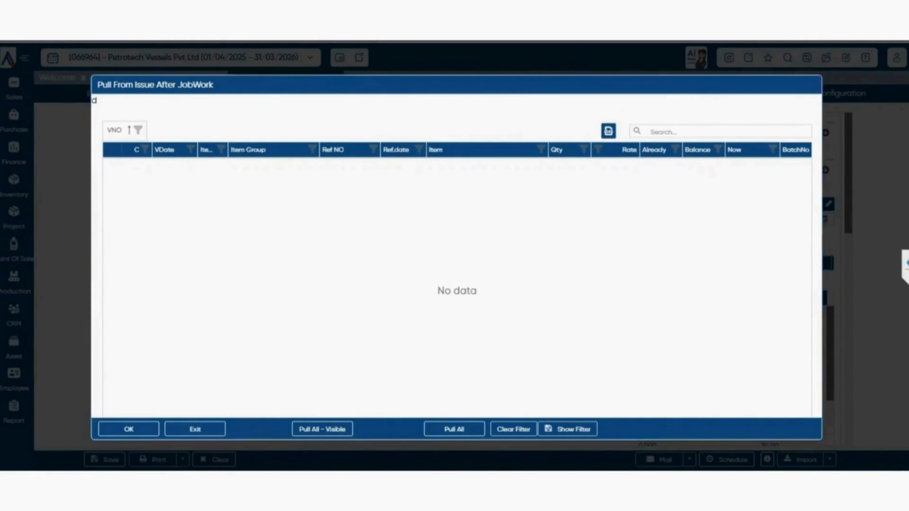
key(Escape)
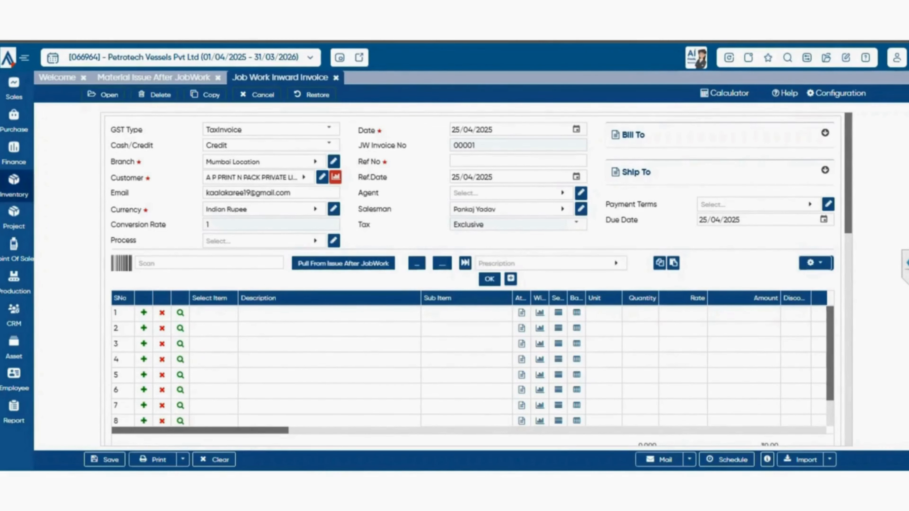
- Open the Et_Jobcard form from the Service Jobcard group of the Inventory module
click(14, 186)
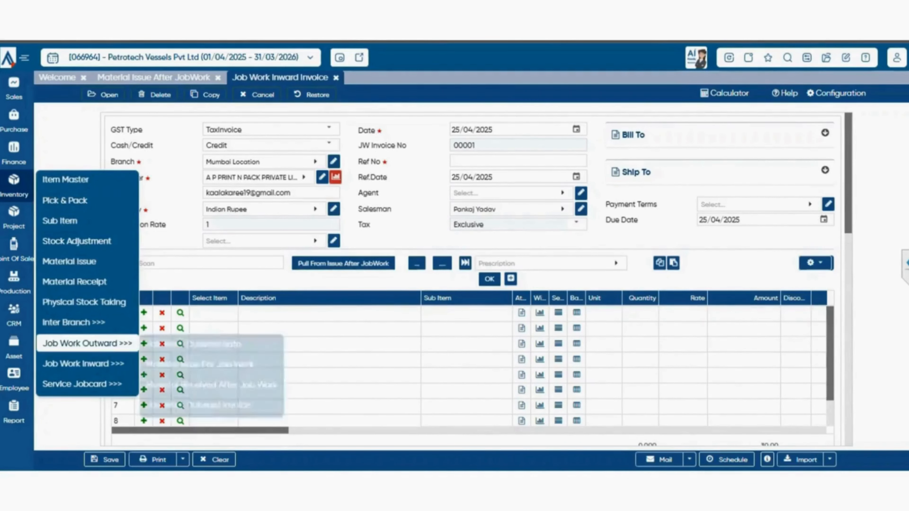
mouse_move(83, 384)
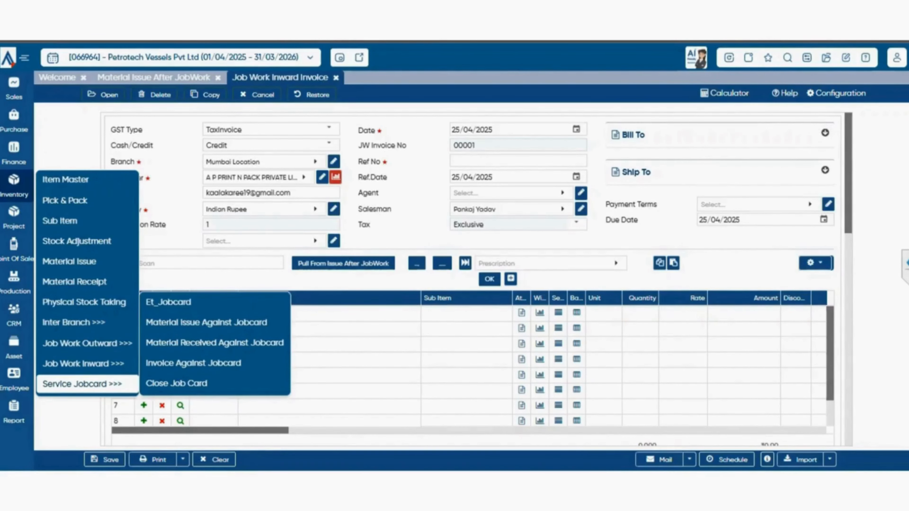
click(169, 302)
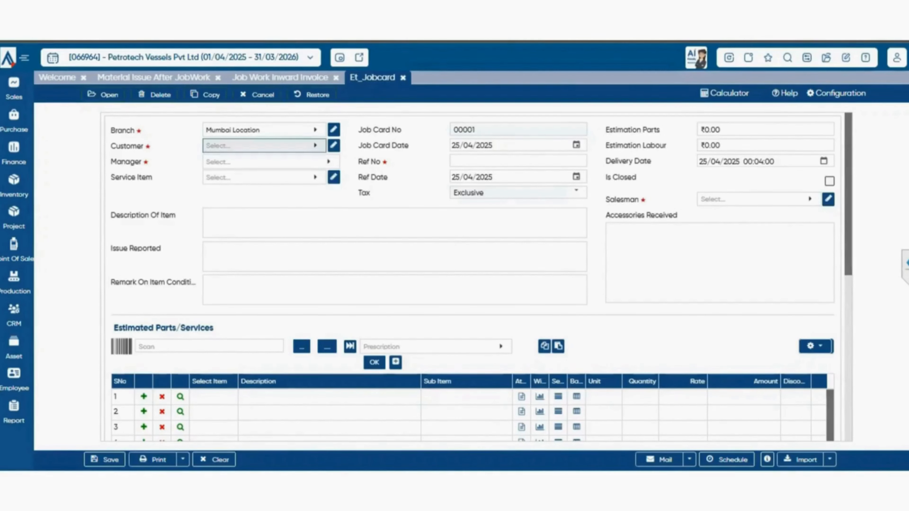
- Set the job card's customer to A P PRINT N PACK PRIVATE LIMITED and its manager to the entry of type User
click(265, 147)
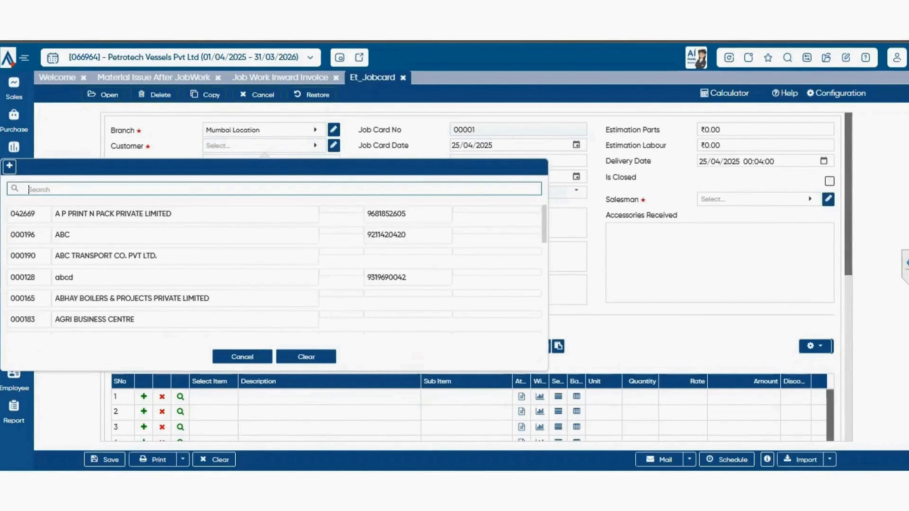
click(179, 214)
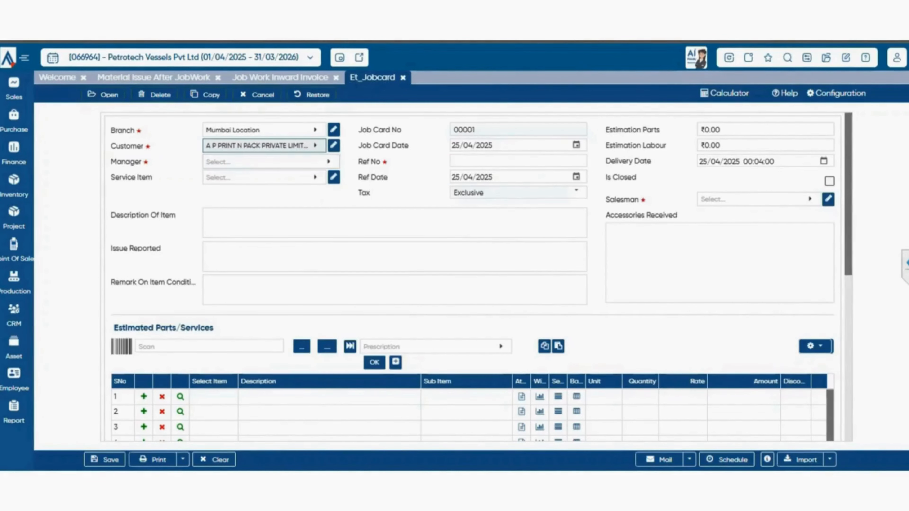
click(265, 162)
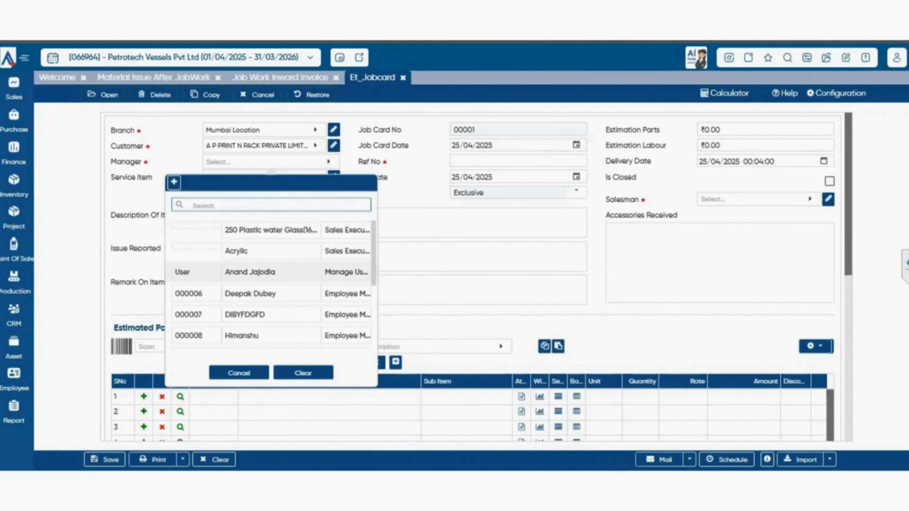
click(250, 272)
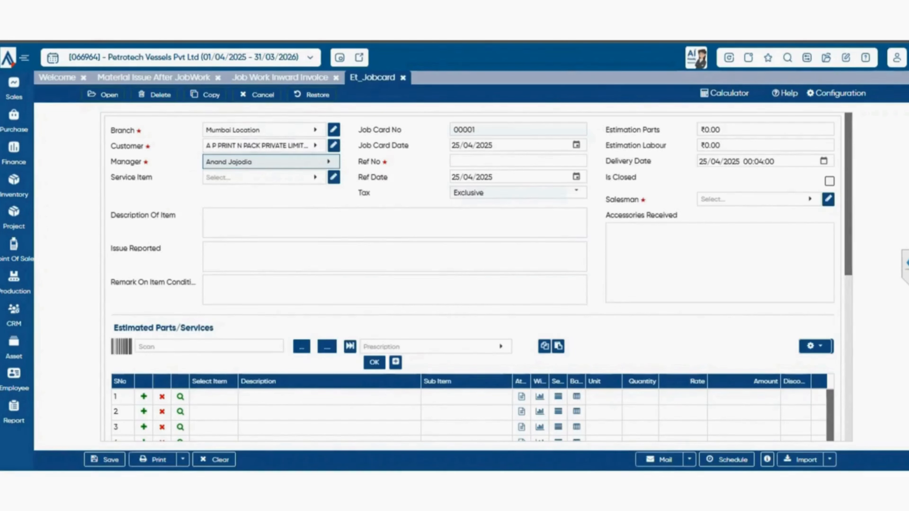
key(Return)
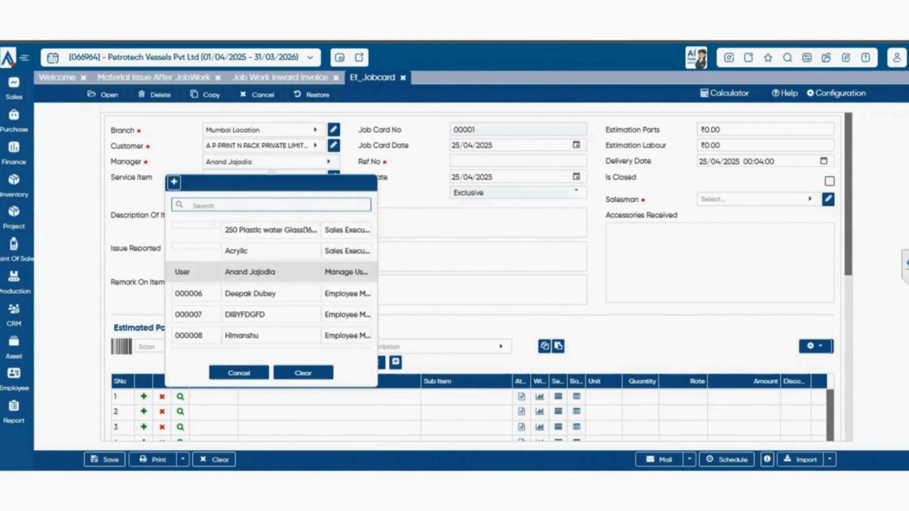
key(Escape)
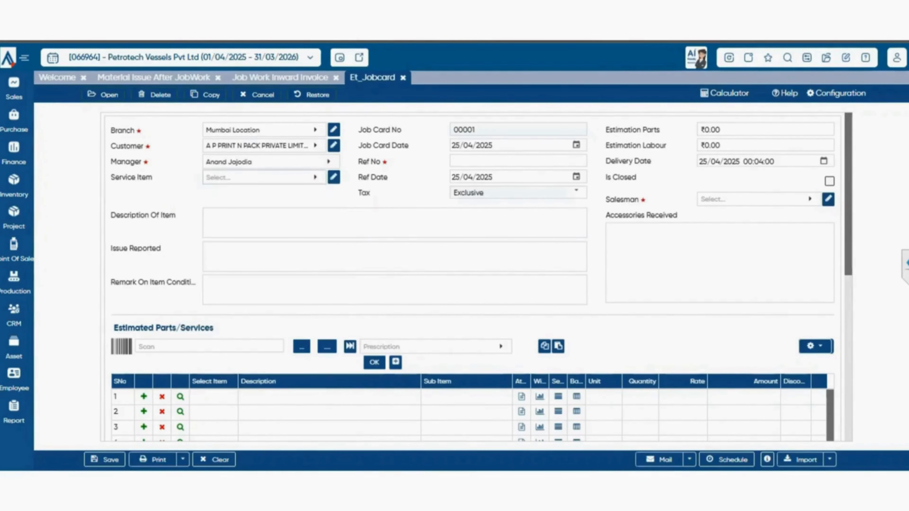
- Select the customer's registered vehicle as the job card's service item
key(Tab)
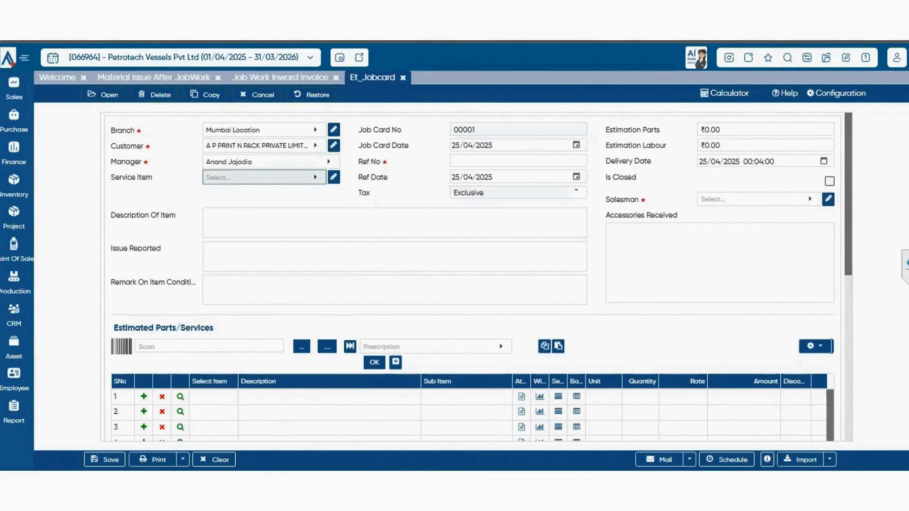
key(Return)
key(Down)
key(Return)
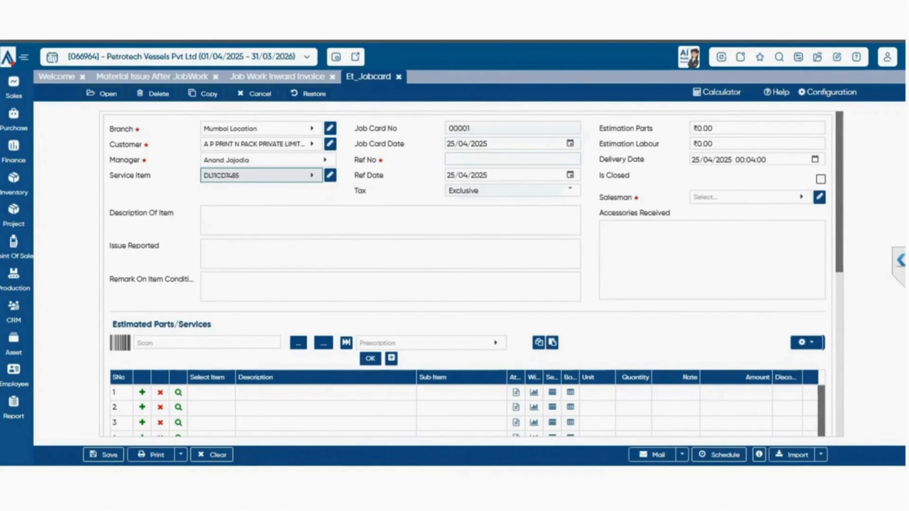
- Set the estimated parts and estimated labour to 3000 each and choose the salesman with code 0002
click(551, 160)
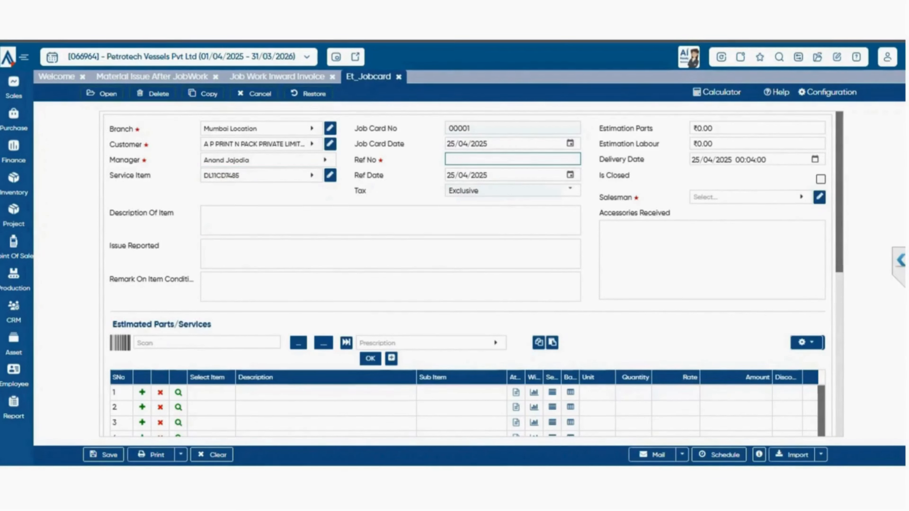
click(702, 128)
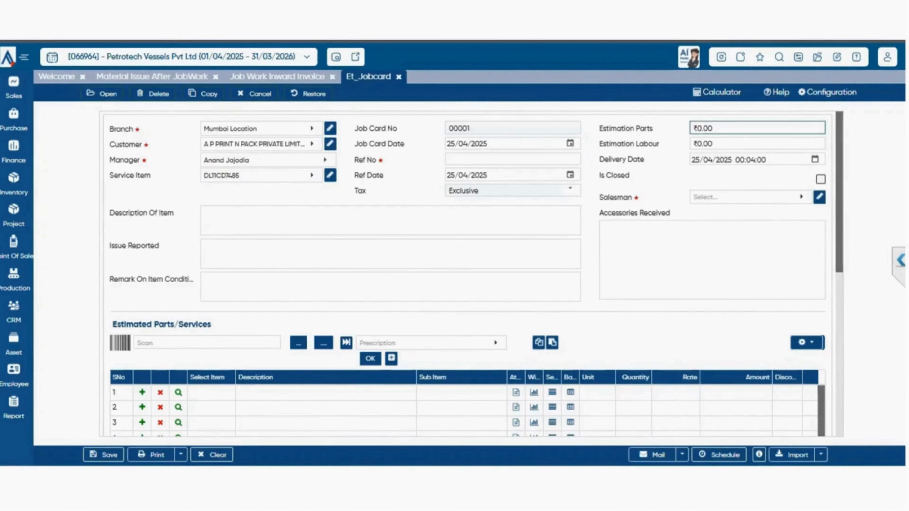
text(3000)
key(Tab)
text(3000)
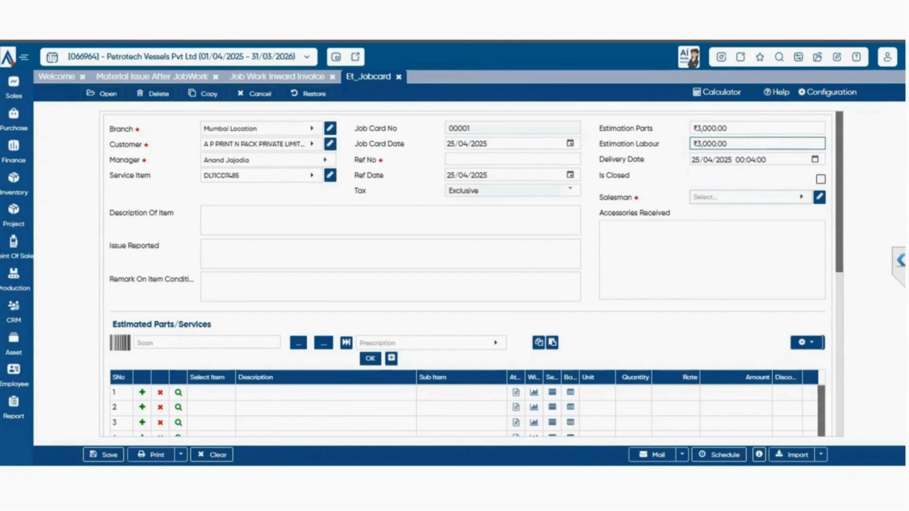
click(751, 197)
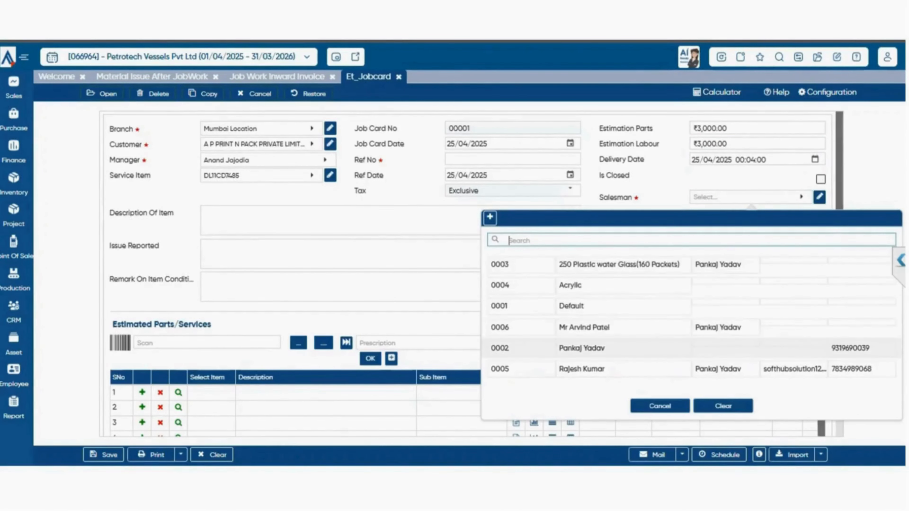
click(582, 349)
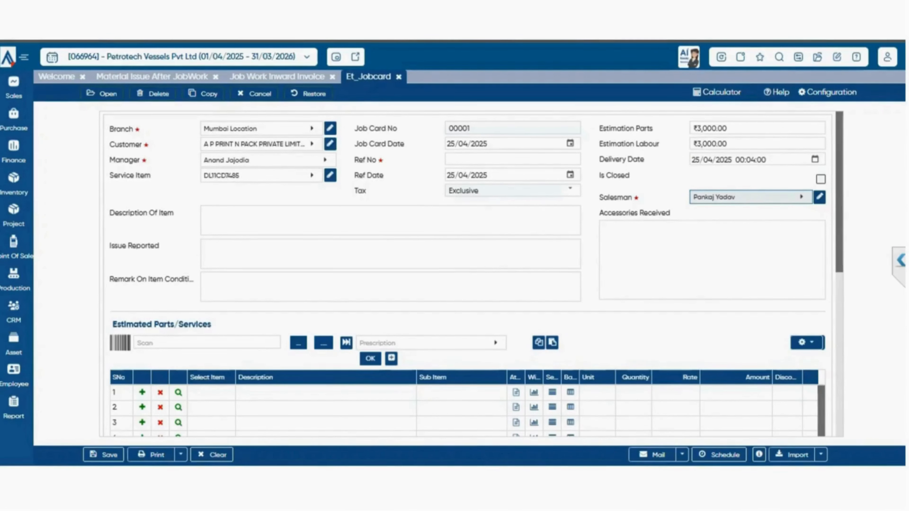
- Review the job card's accessories, item description and condition remark fields, plus the remarks, attachment and charges sections
click(712, 260)
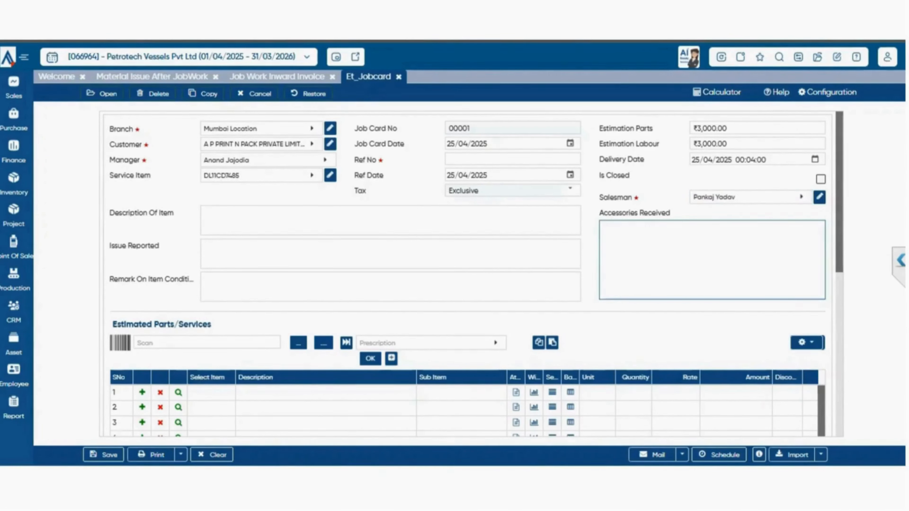
key(Tab)
click(390, 220)
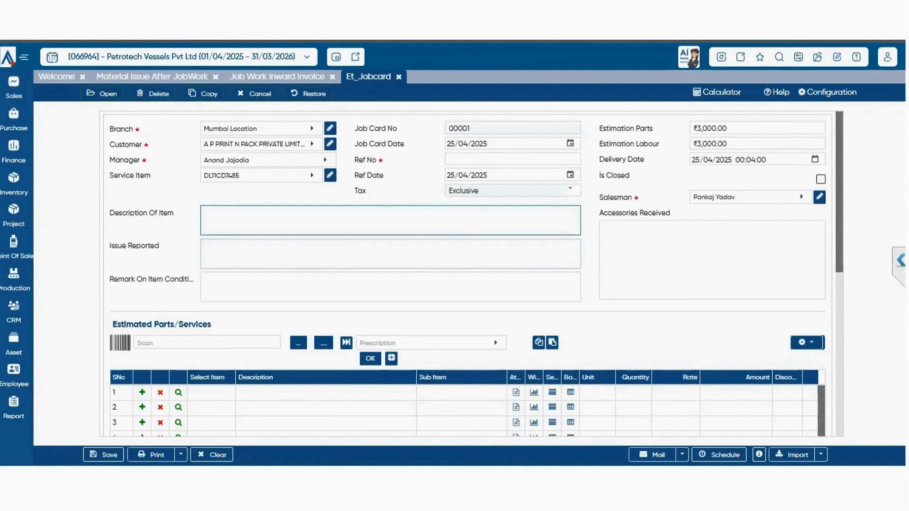
click(391, 287)
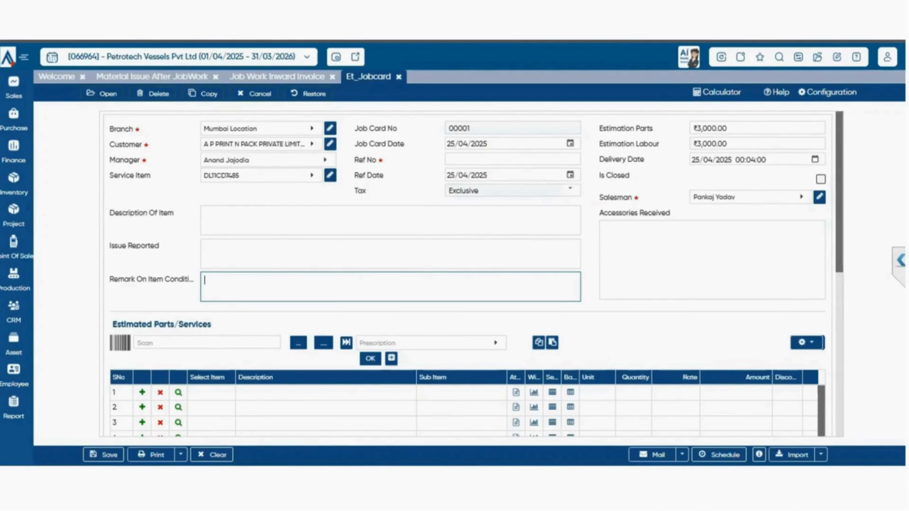
scroll(468, 273, down, 6)
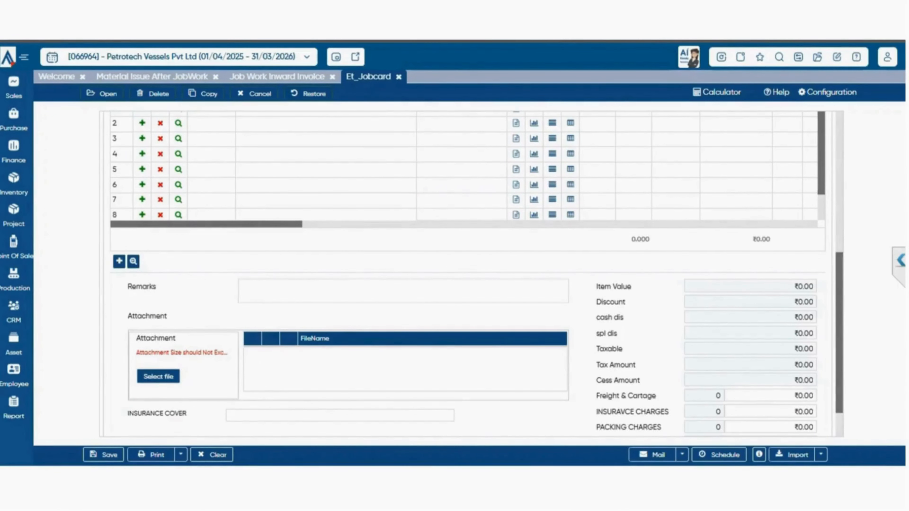
scroll(468, 272, up, 6)
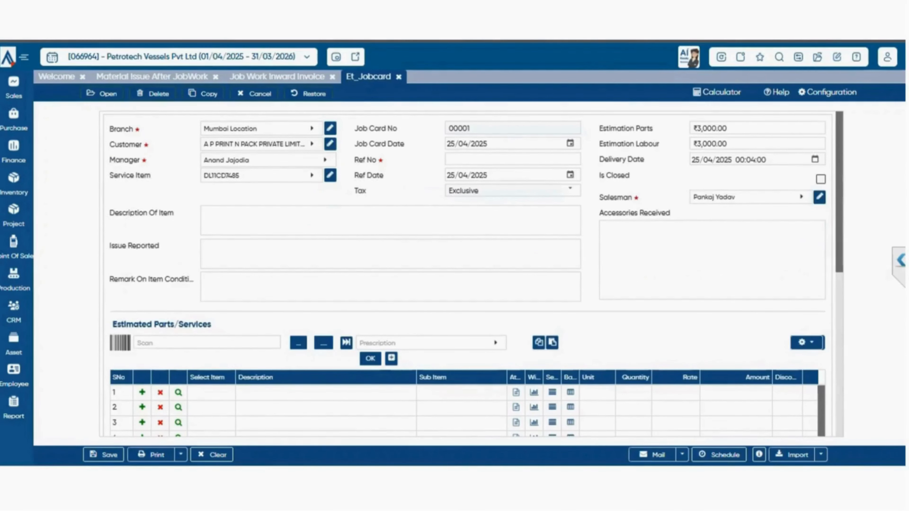
scroll(473, 274, down, 6)
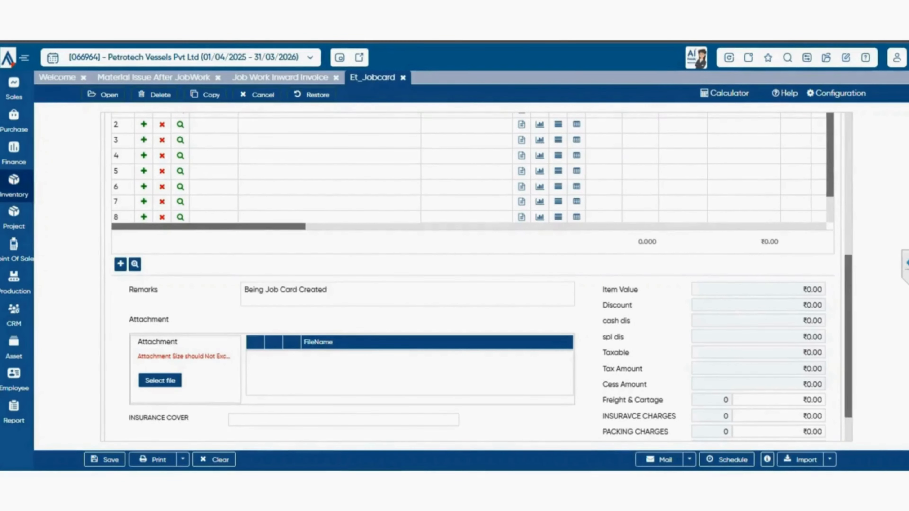
- Open the Material Issue Against Jobcard form and load job card 00008/24-25
click(13, 182)
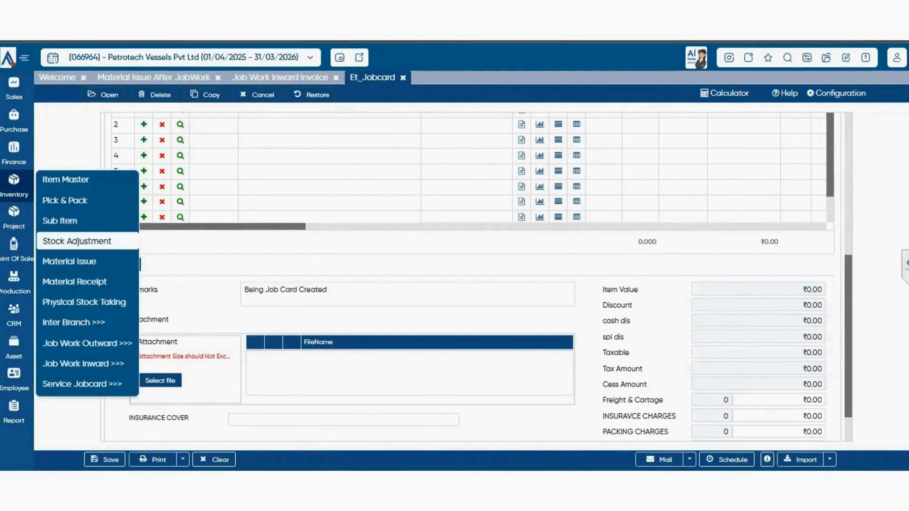
click(83, 361)
mouse_move(83, 384)
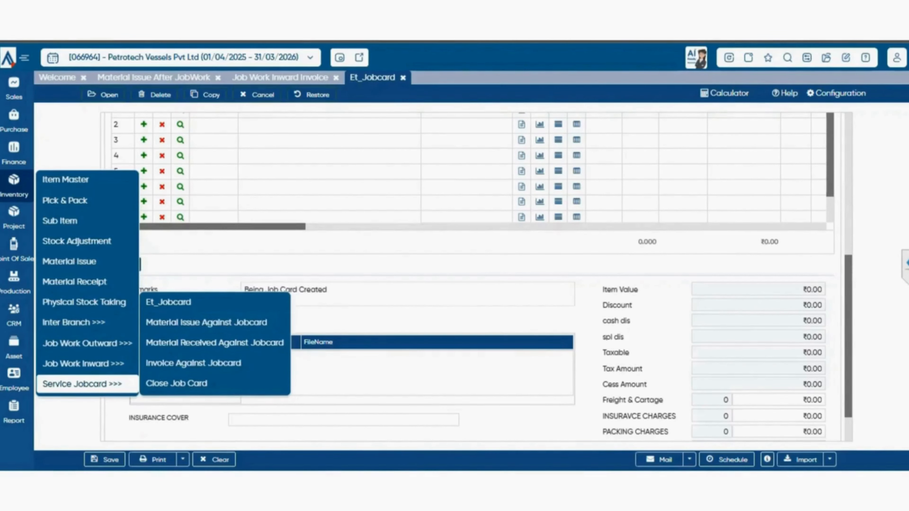
click(206, 322)
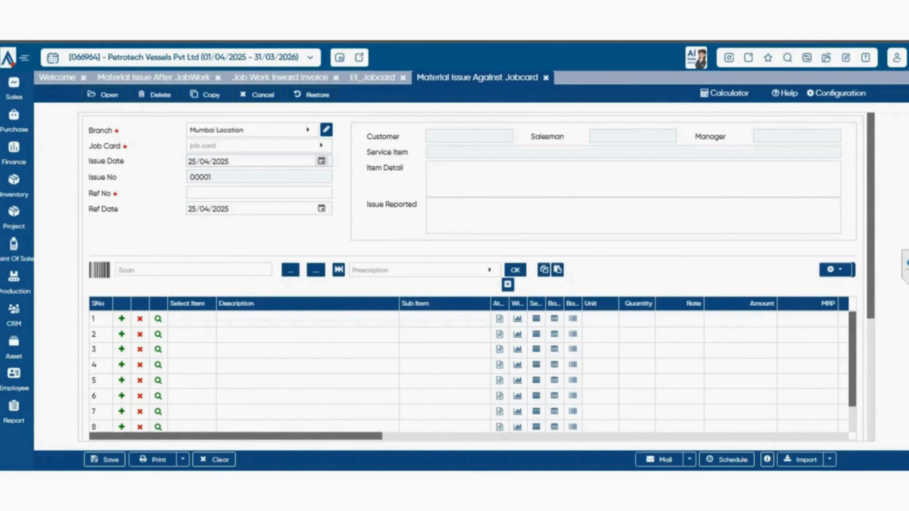
click(260, 146)
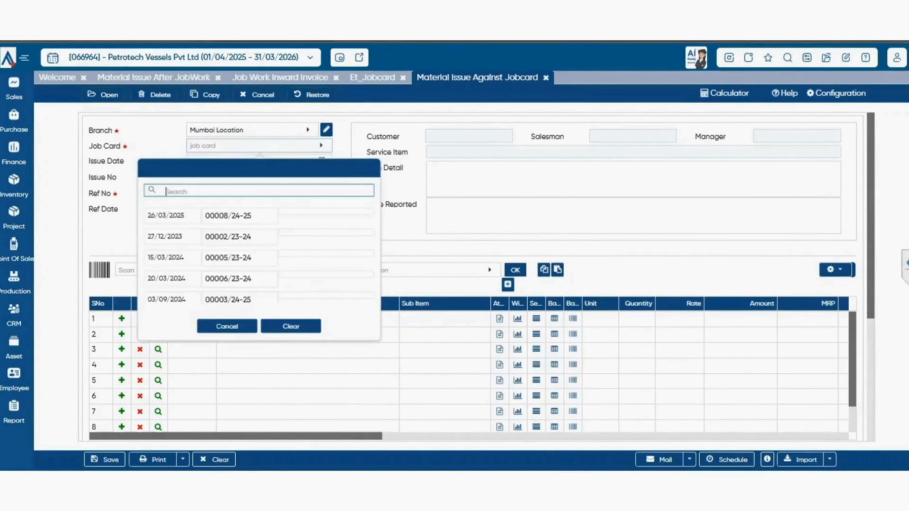
click(250, 216)
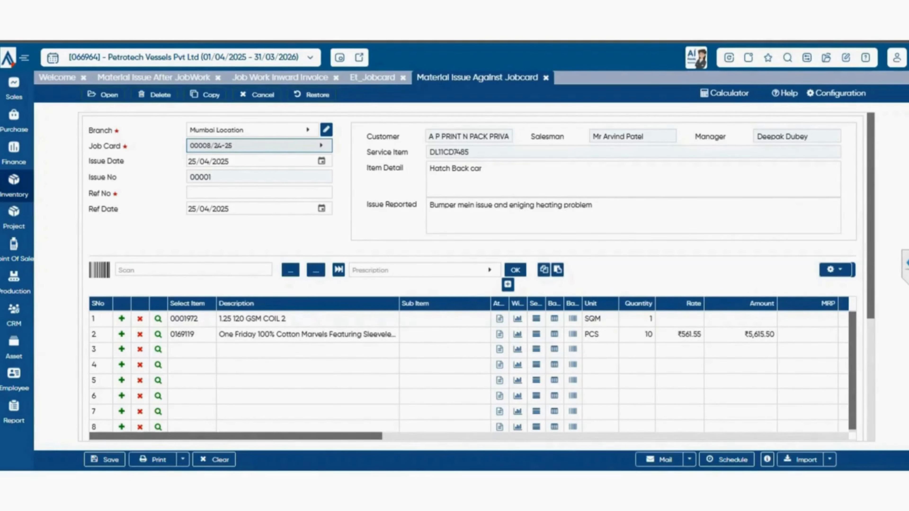
- Open the Material Received Against Jobcard form from the Service Jobcard group
click(14, 185)
mouse_move(82, 384)
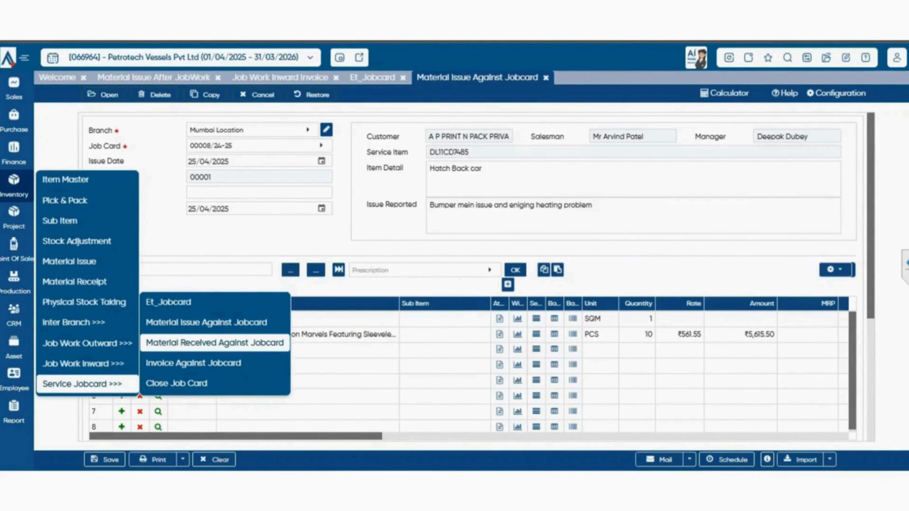
click(214, 343)
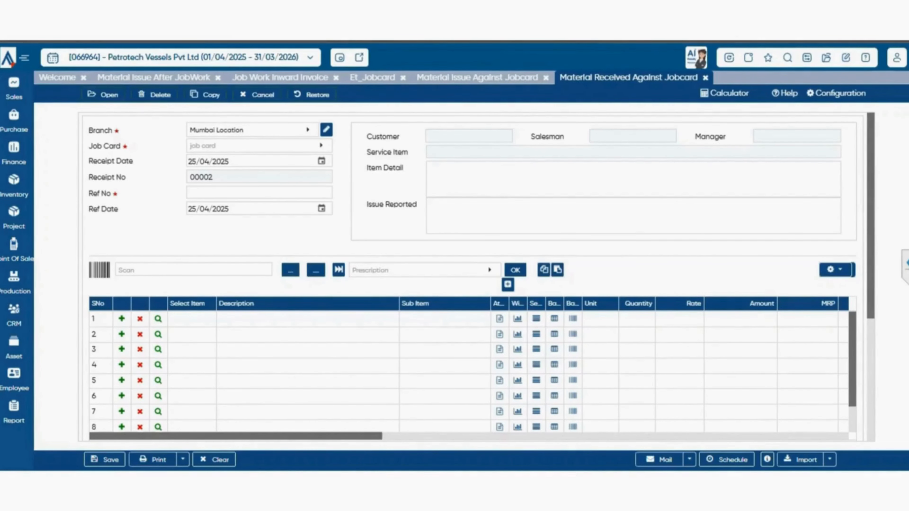
- Open the Invoice Against Jobcard form from the Service Jobcard group
click(14, 186)
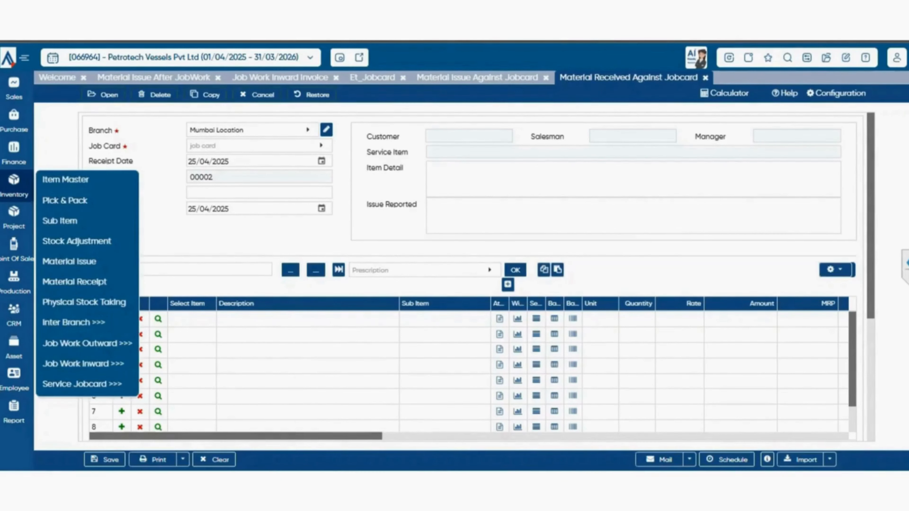
mouse_move(83, 384)
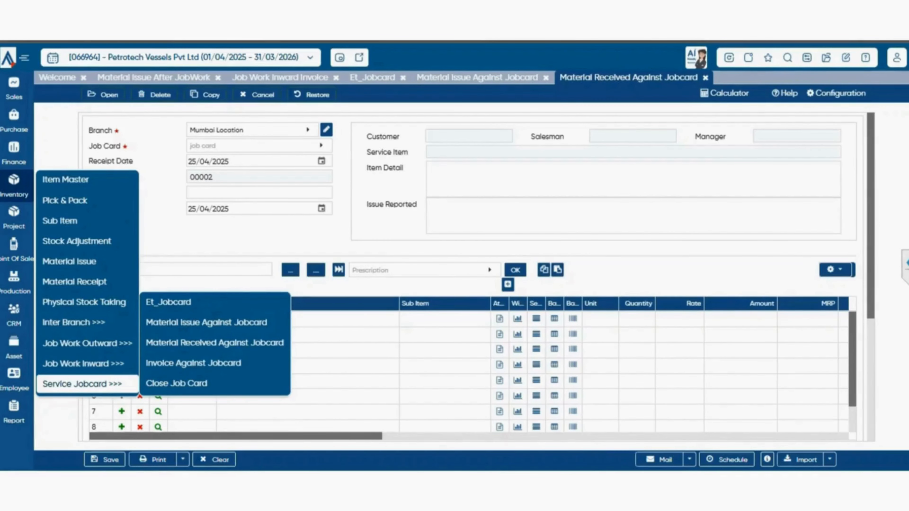
click(193, 362)
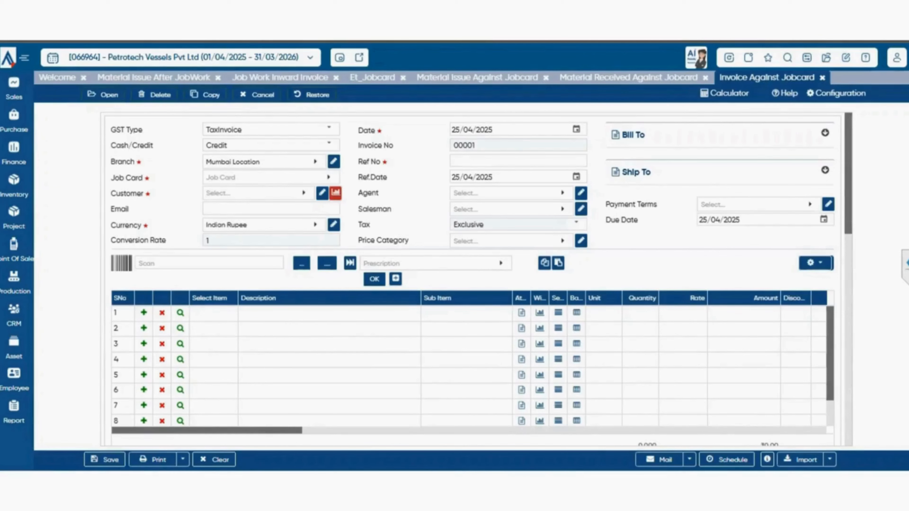
- Try to fill the invoice from job card 00006/23-24 and check its customer list
click(265, 178)
click(250, 247)
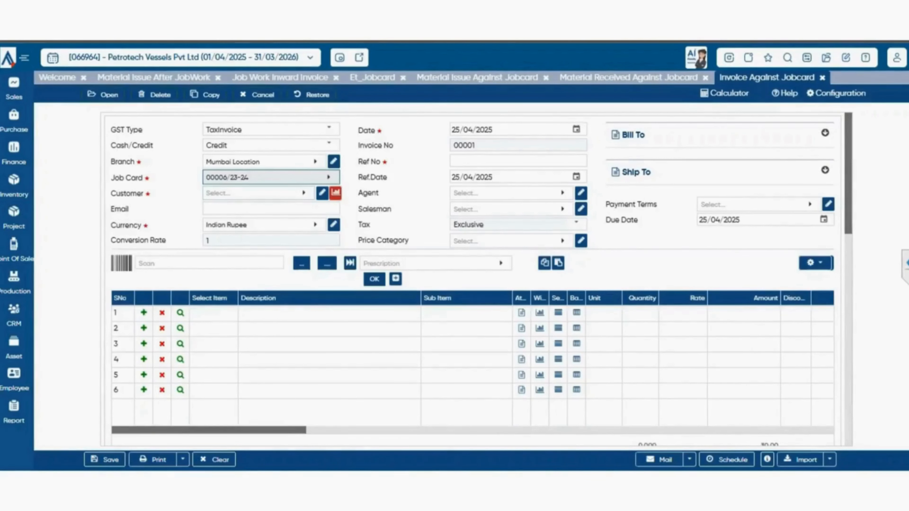
click(254, 193)
key(Escape)
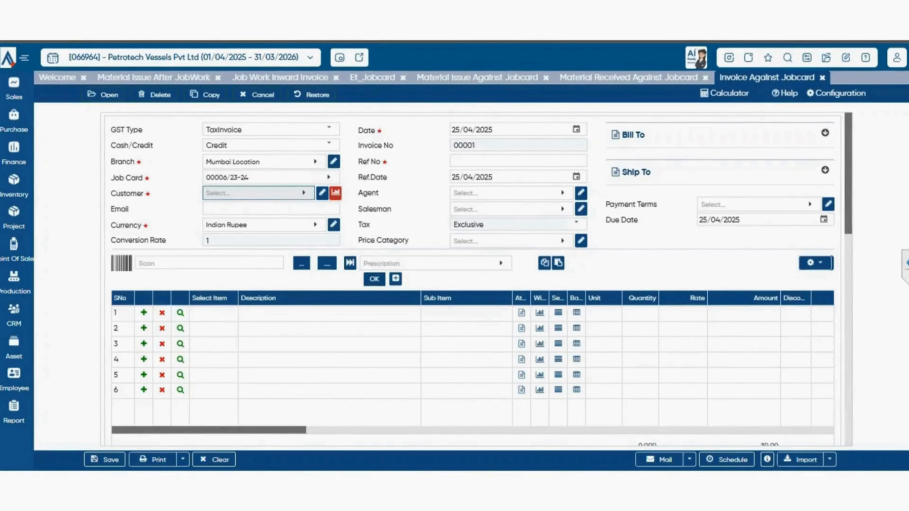
- Set the invoice's job card to 00002/24-25
click(266, 178)
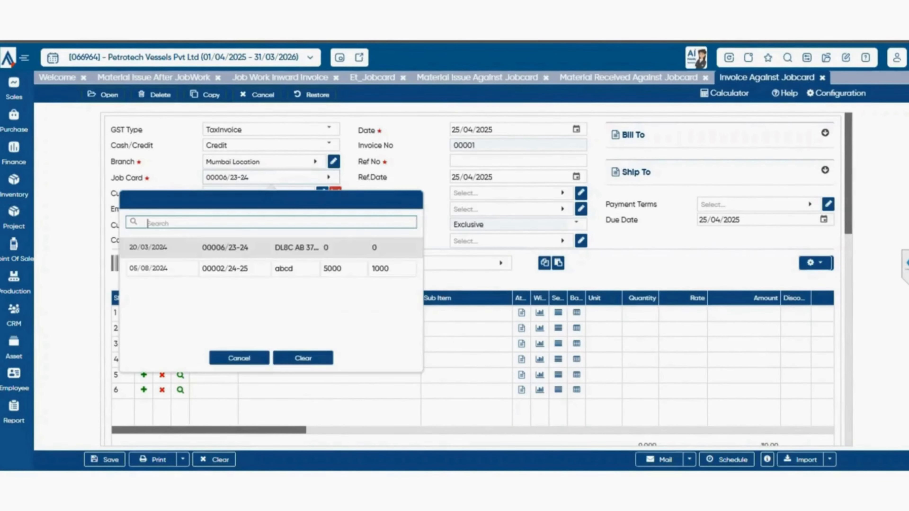
click(271, 268)
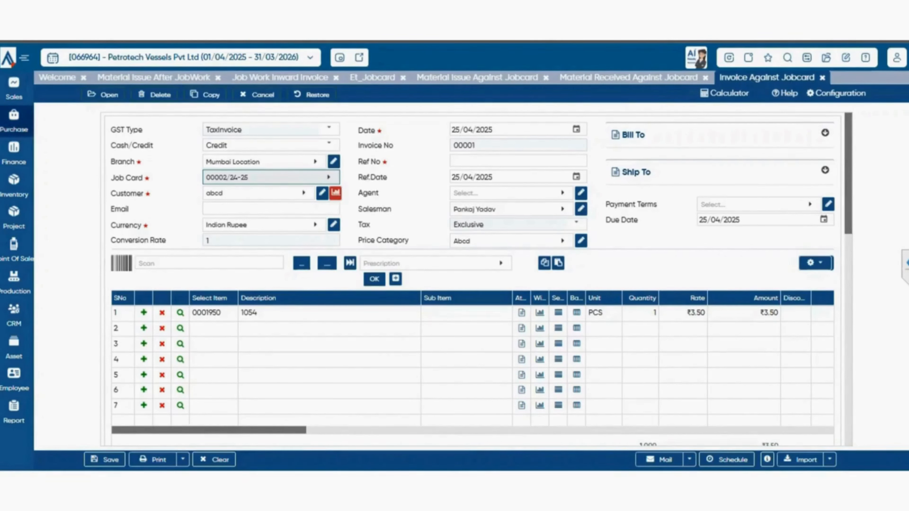
- Open the Close Job Card form from the Service Jobcard group of the Inventory module
click(14, 186)
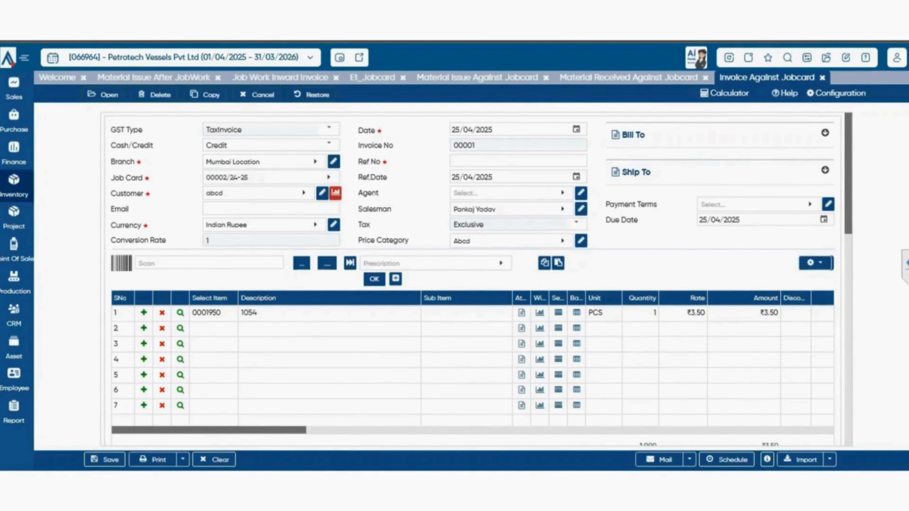
click(82, 384)
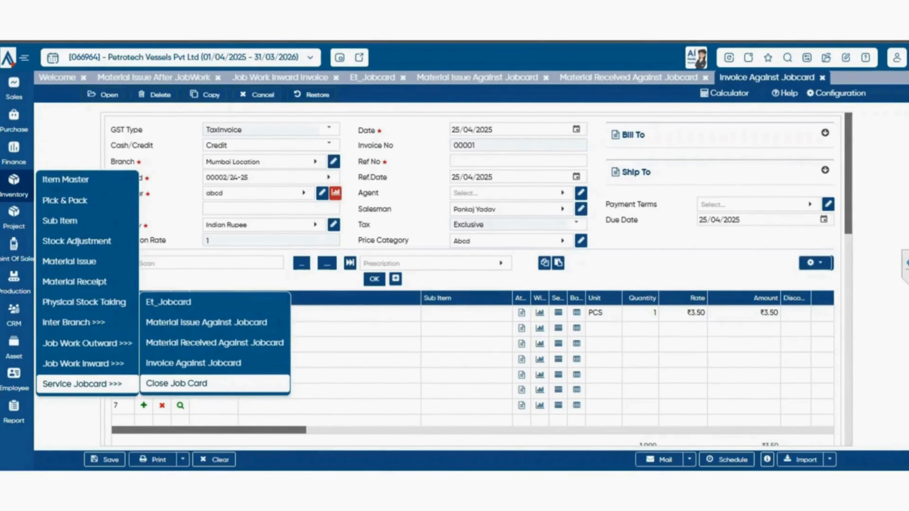
click(177, 383)
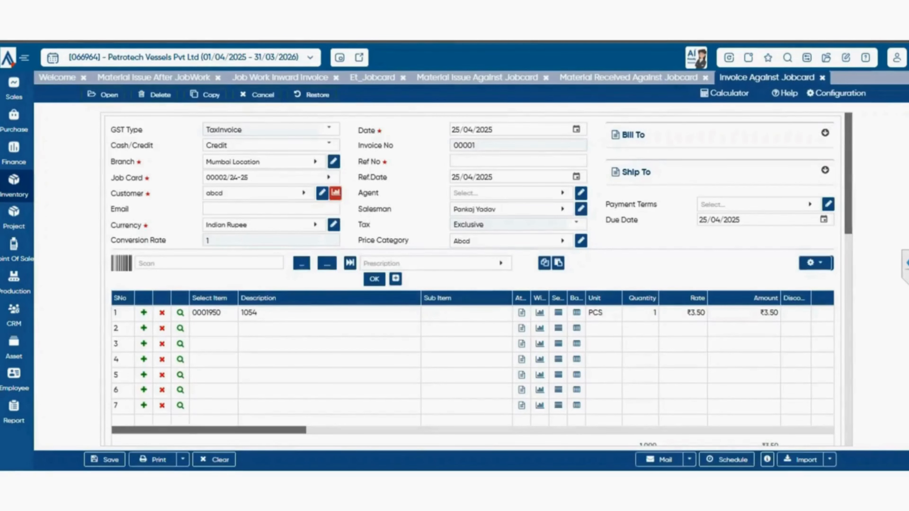
click(14, 186)
click(83, 384)
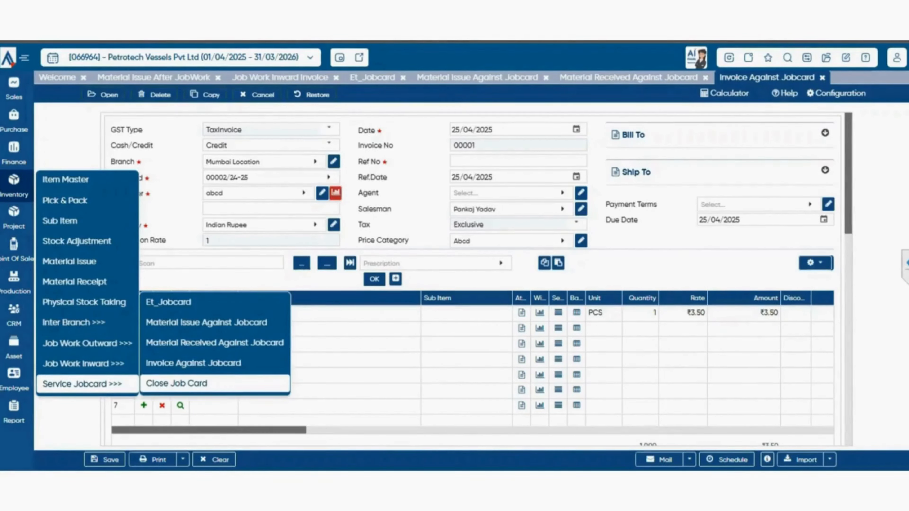
click(176, 383)
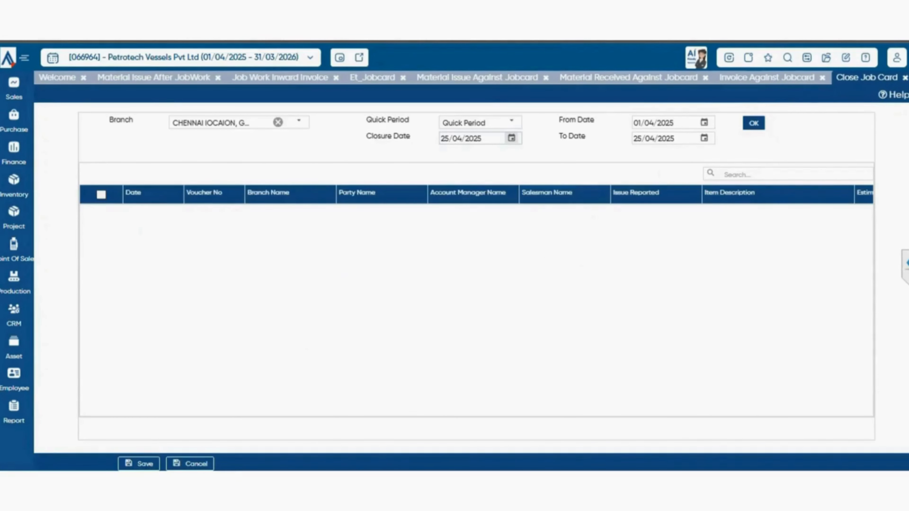
- List the job cards of the previous financial year and close job card 00001/24-25, saving the closure
click(511, 122)
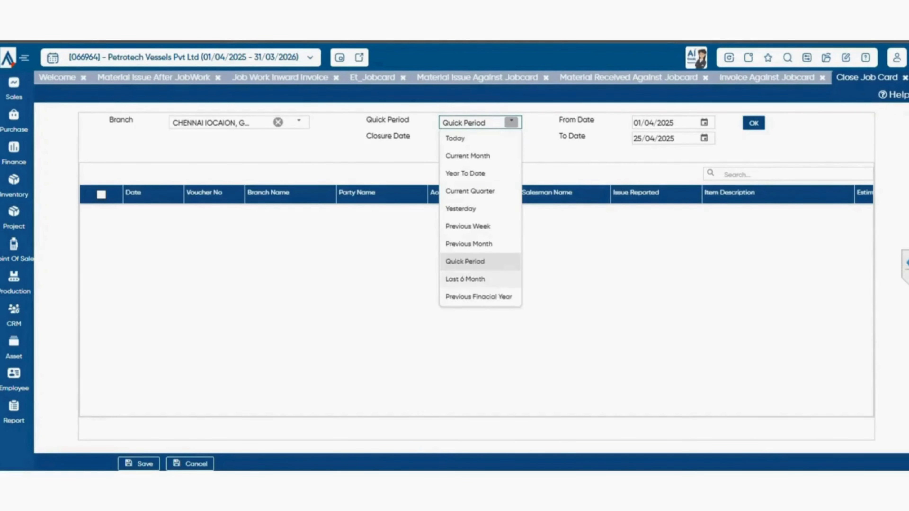
click(479, 297)
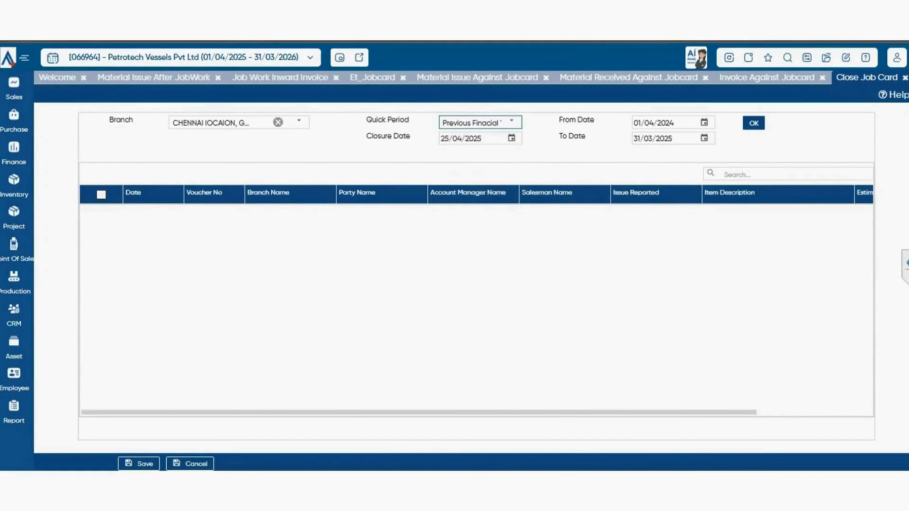
click(753, 123)
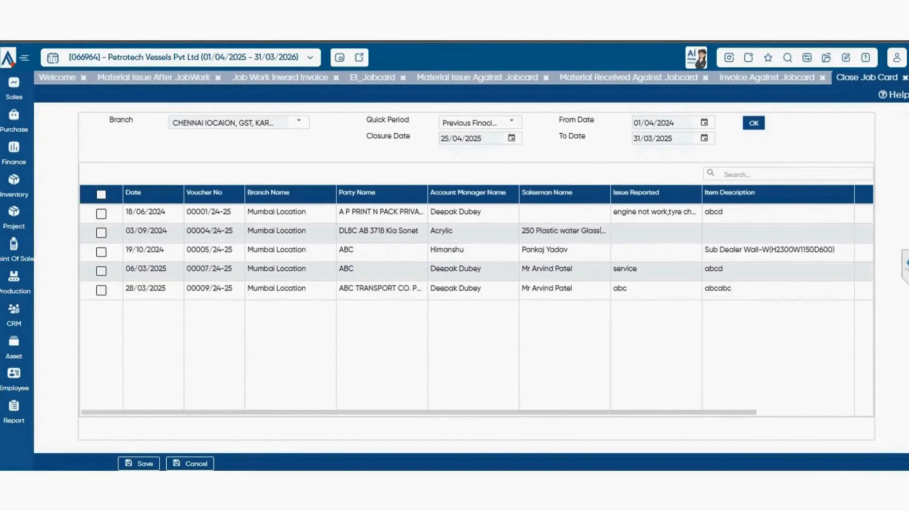
click(101, 214)
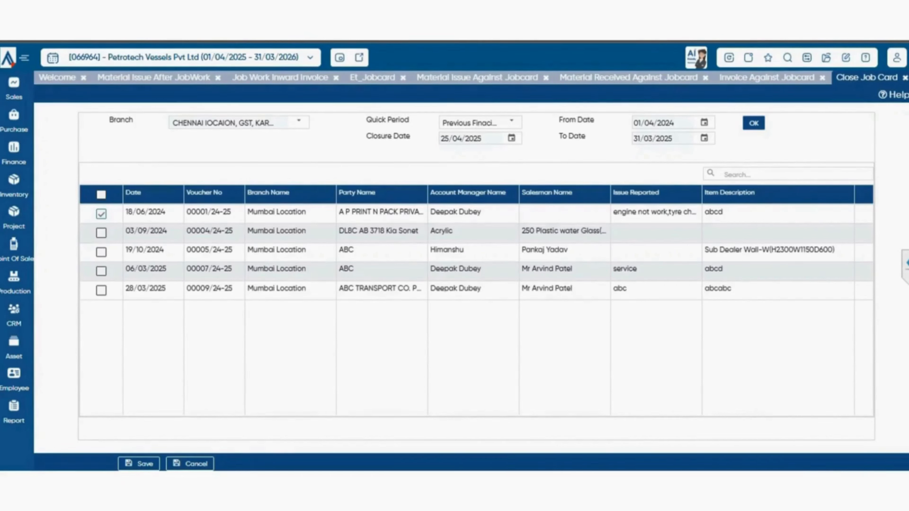
click(139, 464)
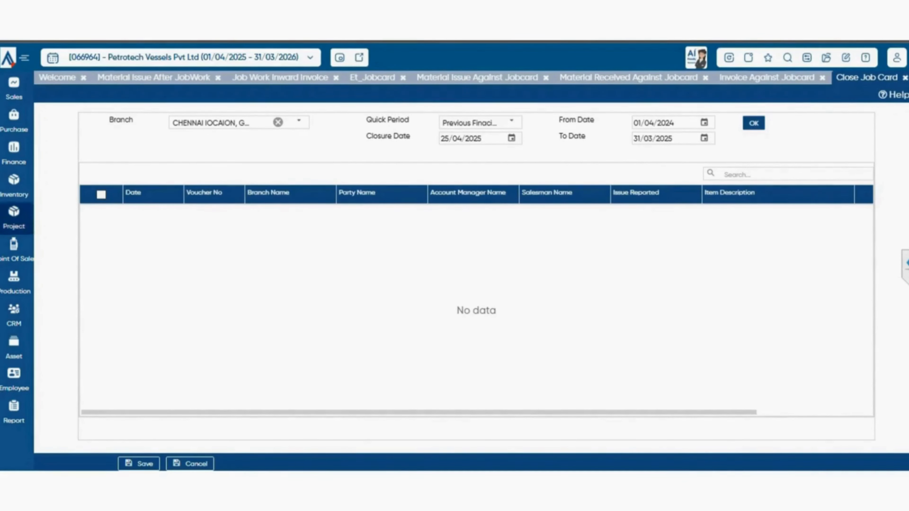
- Open the Item Master report from Primary Stock Reports under Inventory Reports in the expanded list of all reports
click(14, 186)
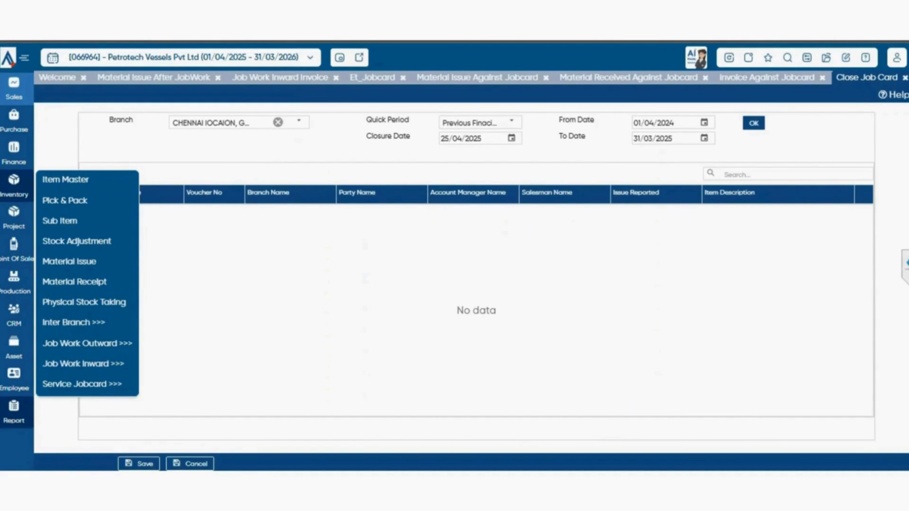
click(14, 411)
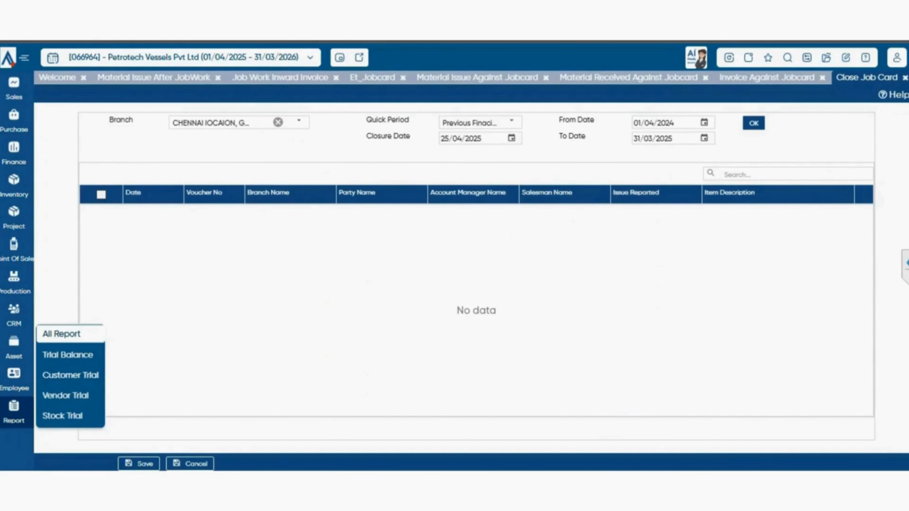
click(61, 333)
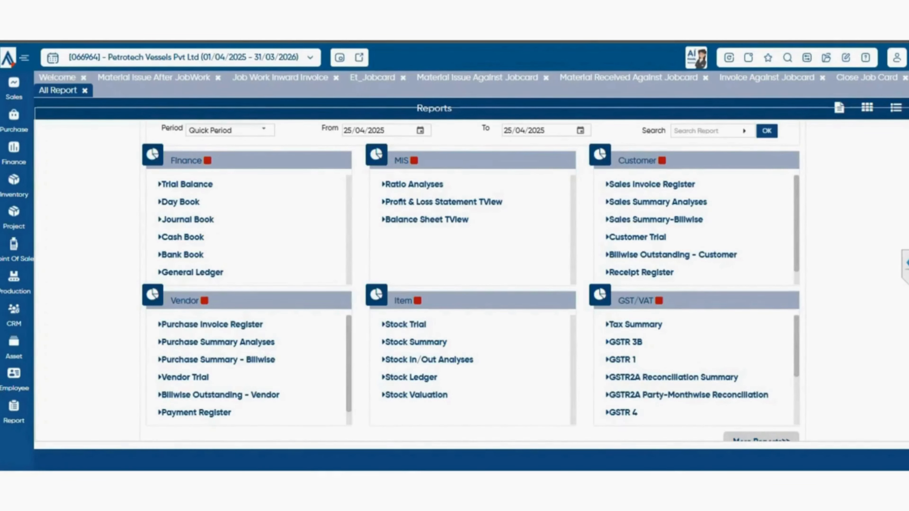
click(761, 439)
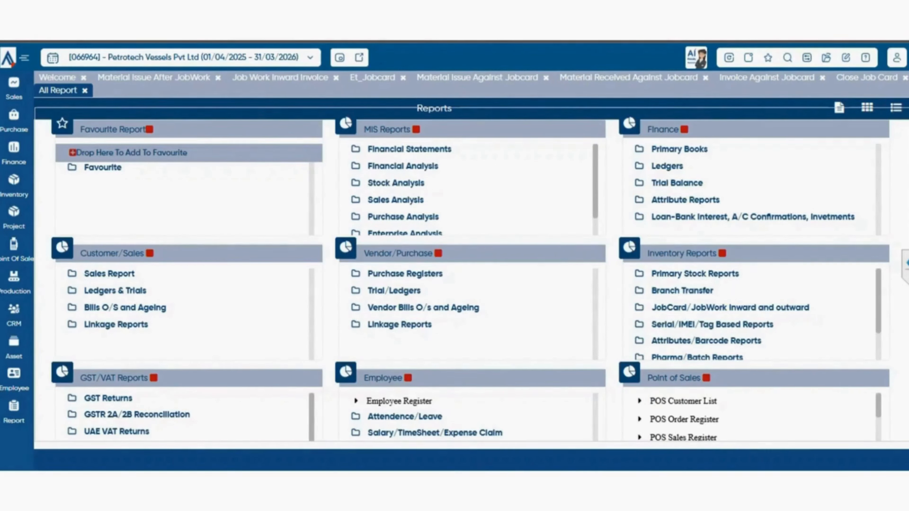
click(695, 274)
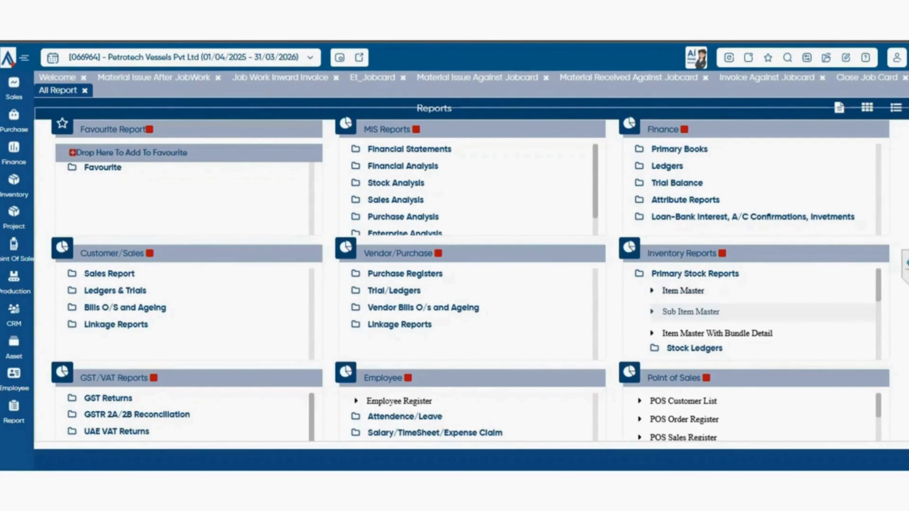
click(683, 291)
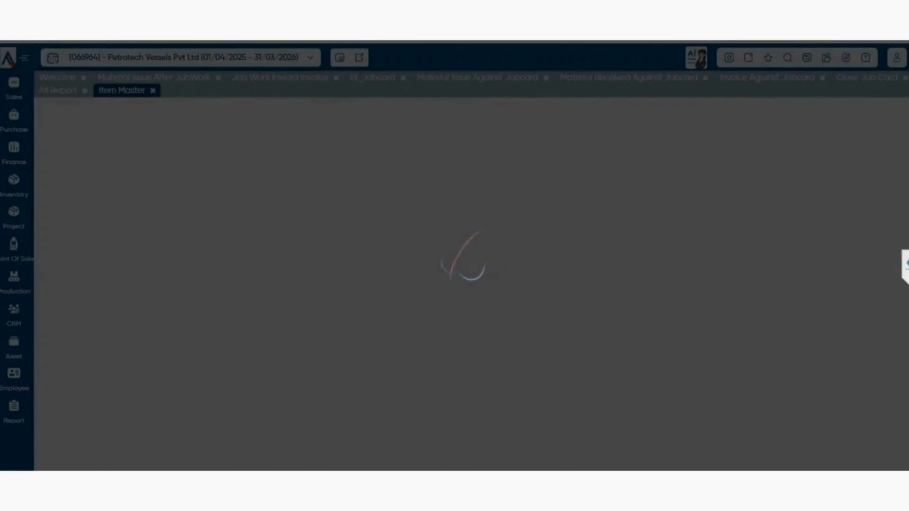
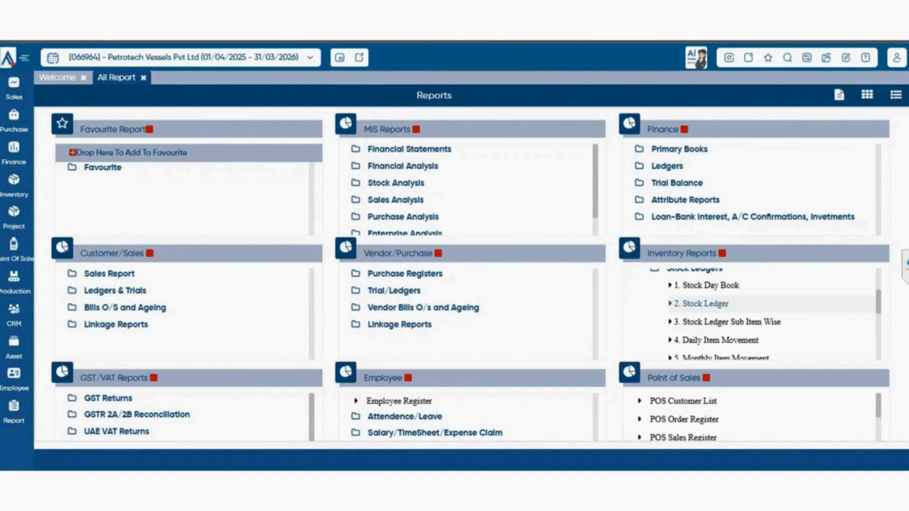
- View the Stock Ledger report with its preset filter, followed by the Stock Ledger Sub Item Wise report under Inventory Reports
click(701, 303)
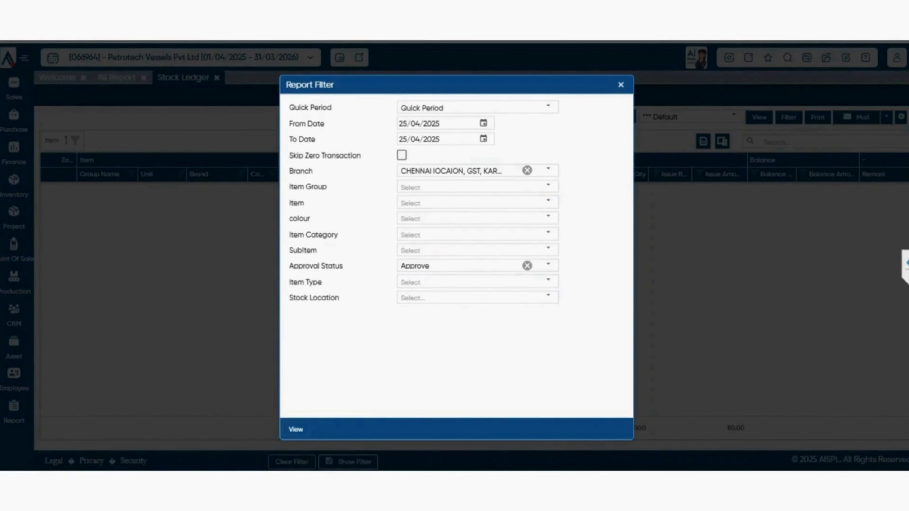
click(296, 430)
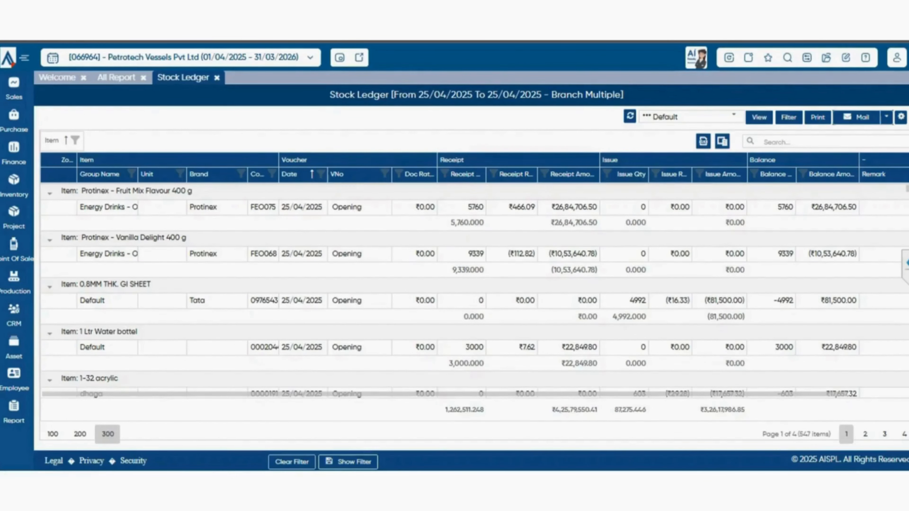
click(117, 77)
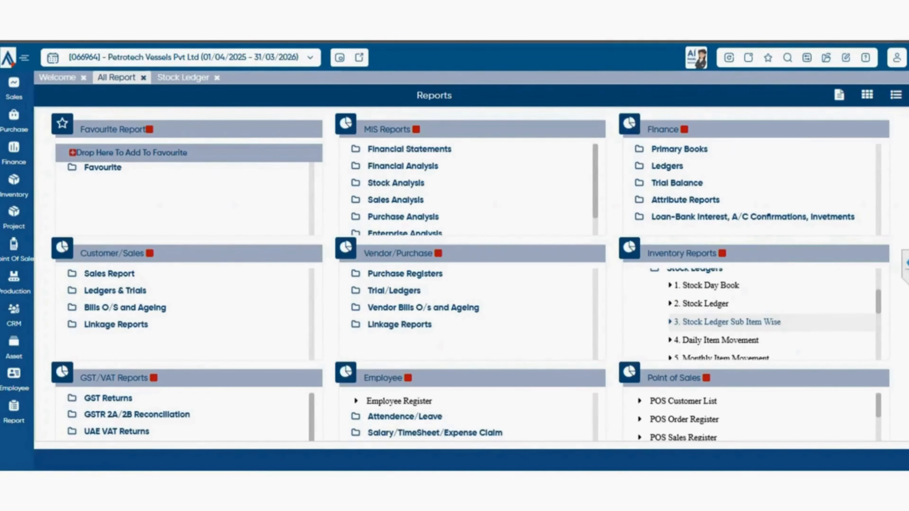
click(727, 322)
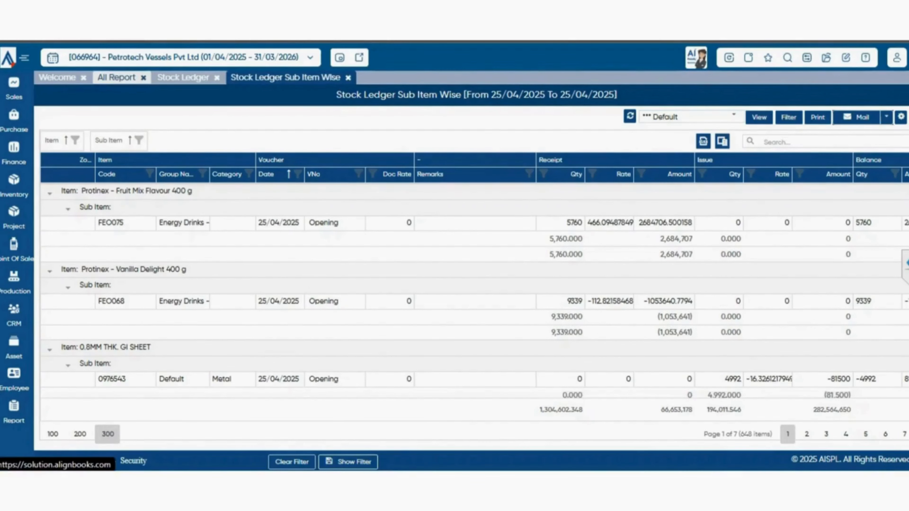
- Expand Stock Trials under Inventory Reports in the list of all reports and view the Stock Trial report with its preset filter
click(117, 77)
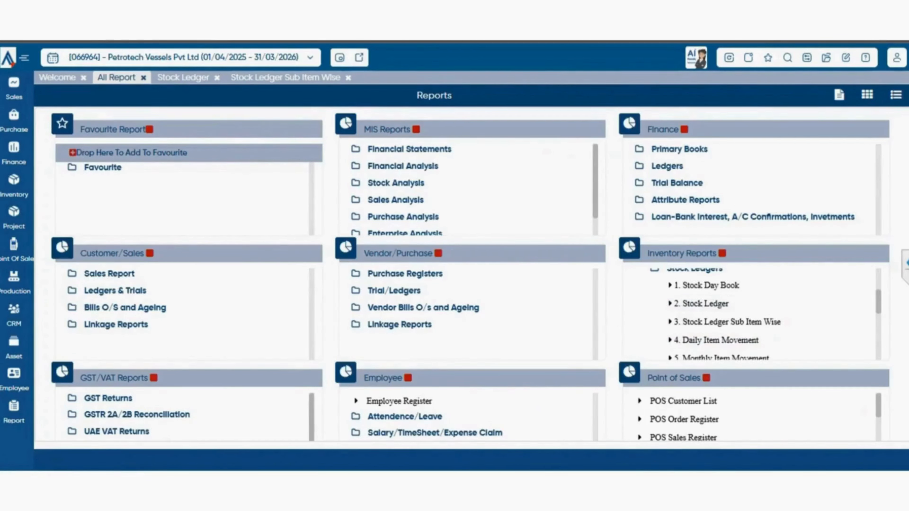
scroll(762, 315, down, 2)
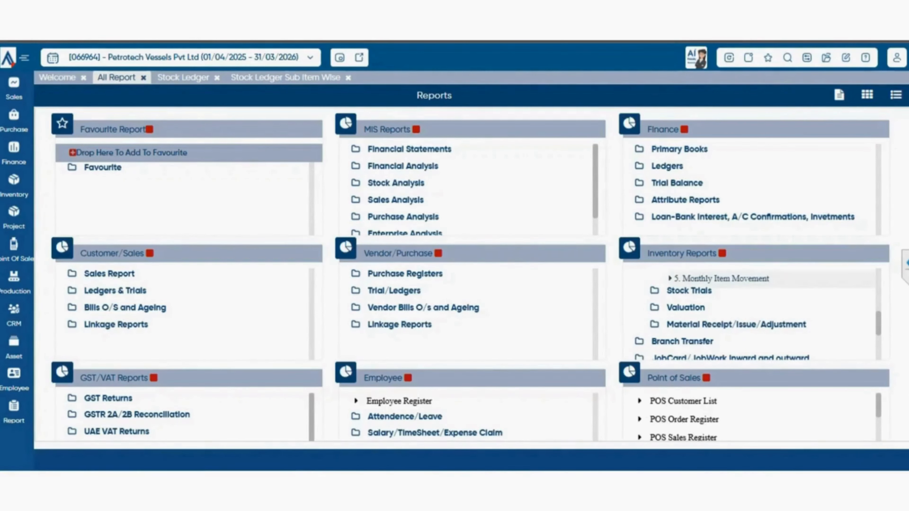
click(689, 291)
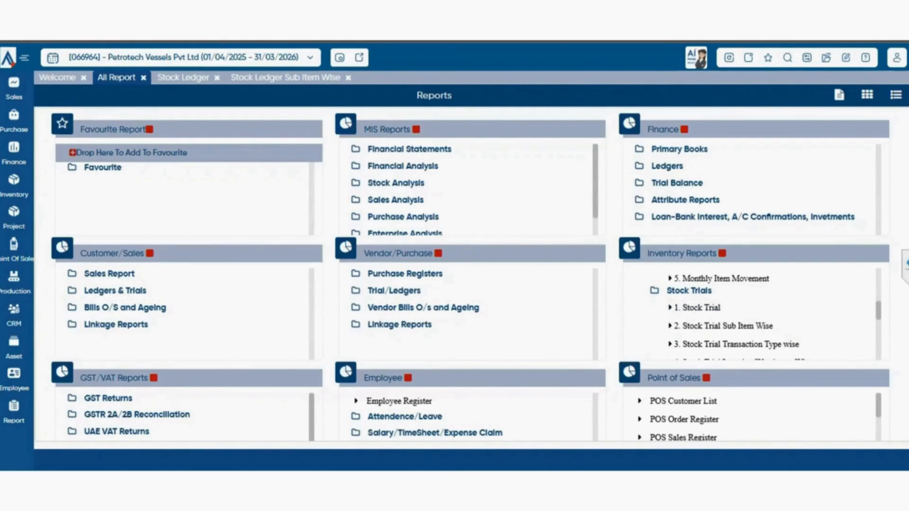
scroll(752, 311, down, 2)
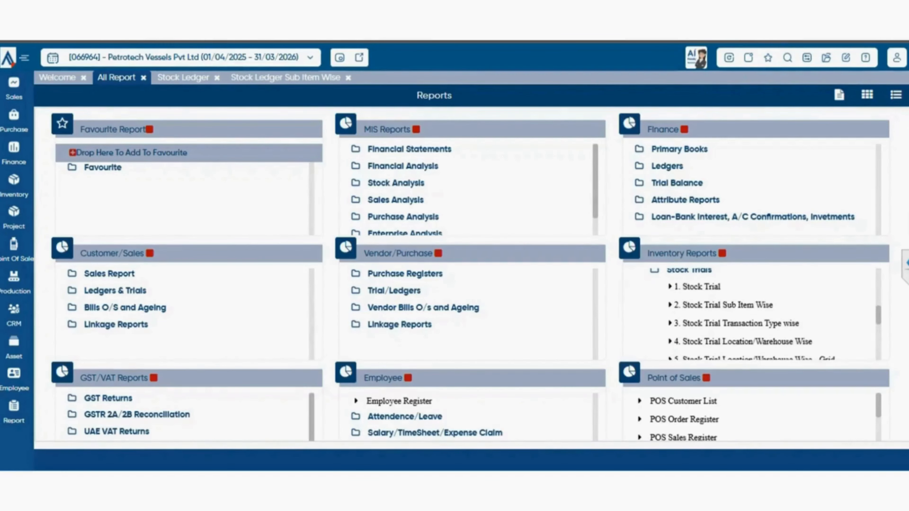
scroll(752, 311, down, 1)
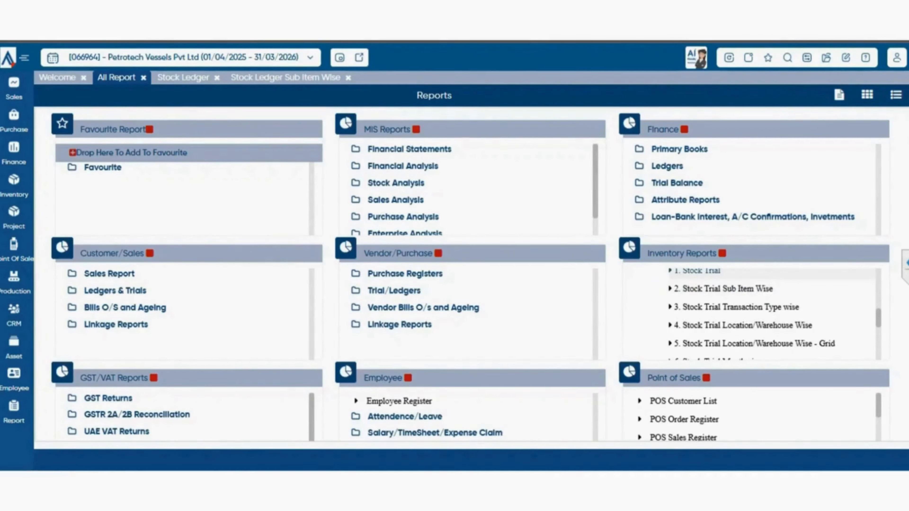
click(702, 271)
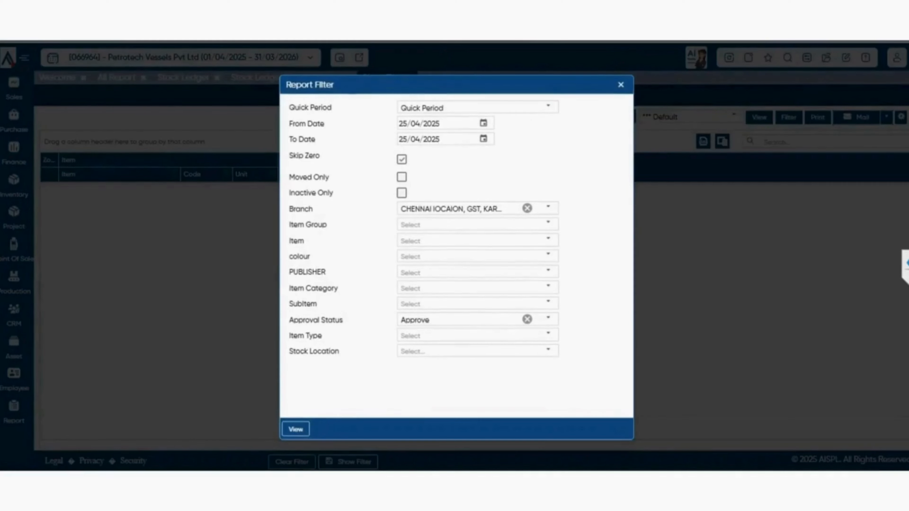
click(296, 429)
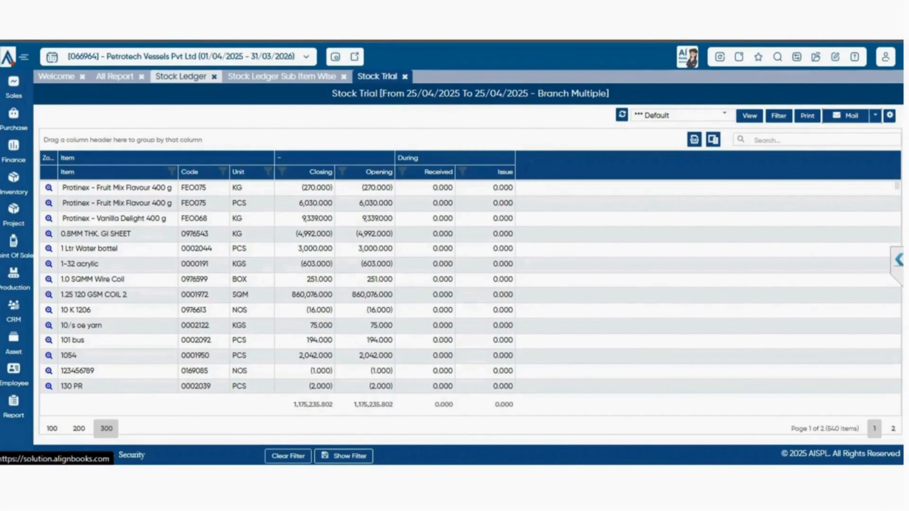
- View the Stock Trial Sub Item Wise and Stock Trial Transaction Type wise reports from the Stock Trials group
click(115, 77)
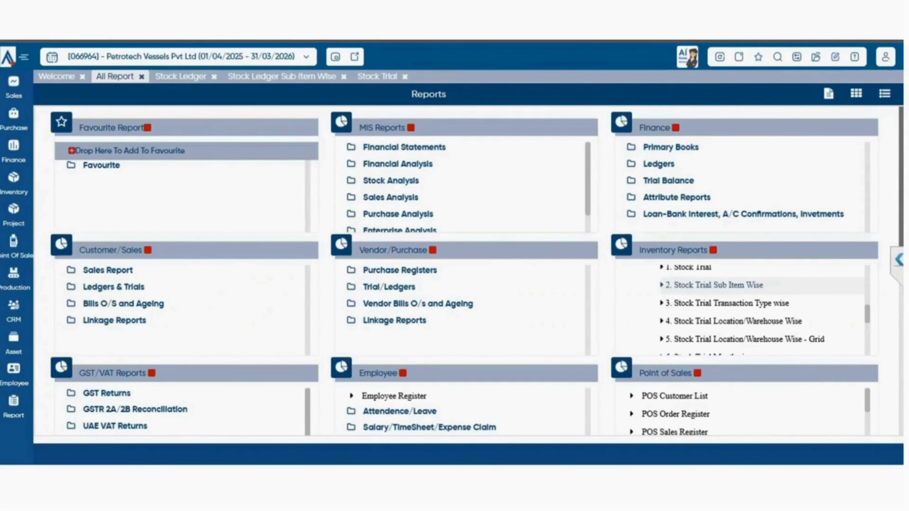
click(714, 285)
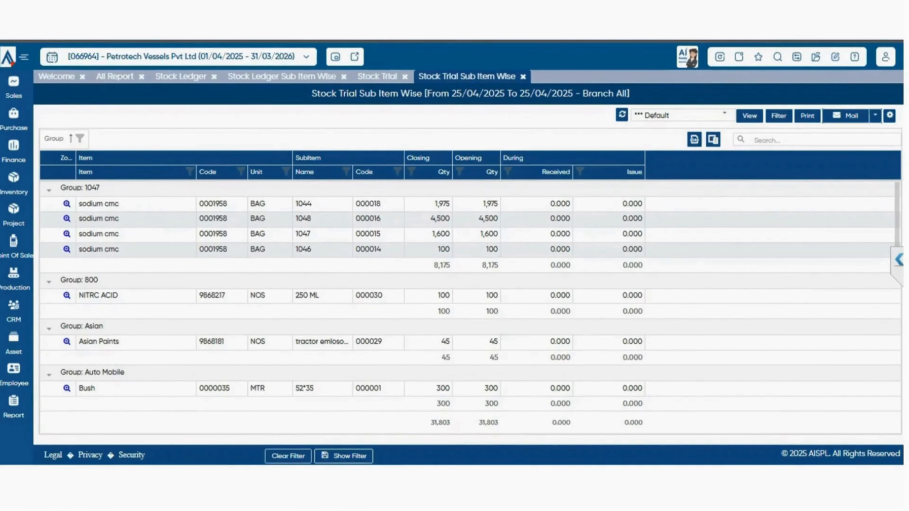
click(115, 76)
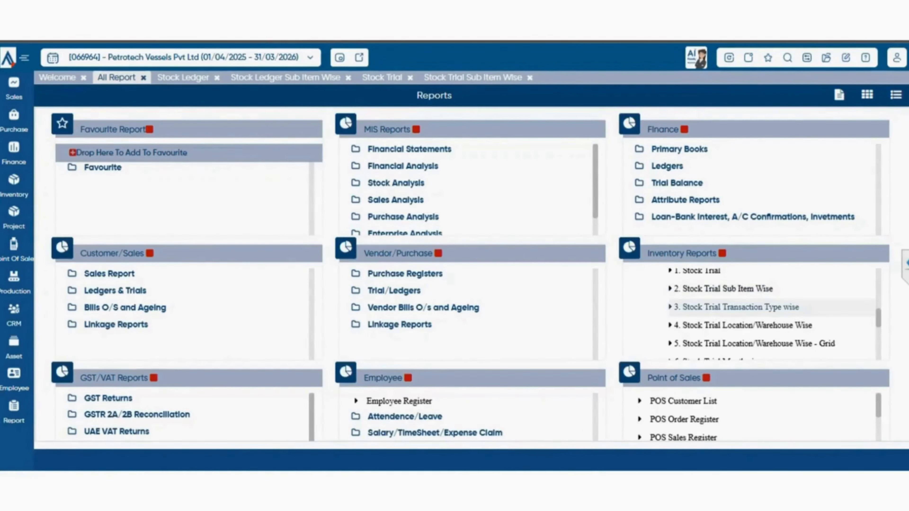
click(736, 307)
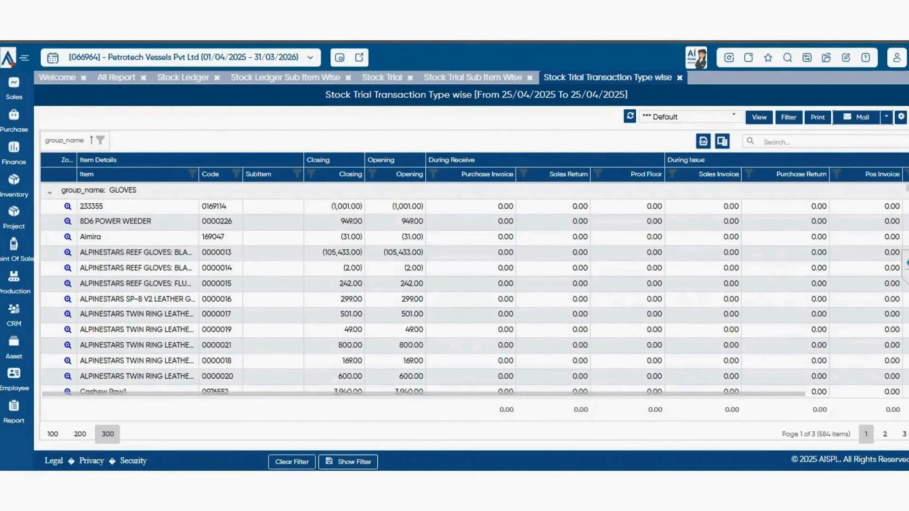
- View the Stock Trial Location/Warehouse Wise report and return to the list of all reports
click(116, 77)
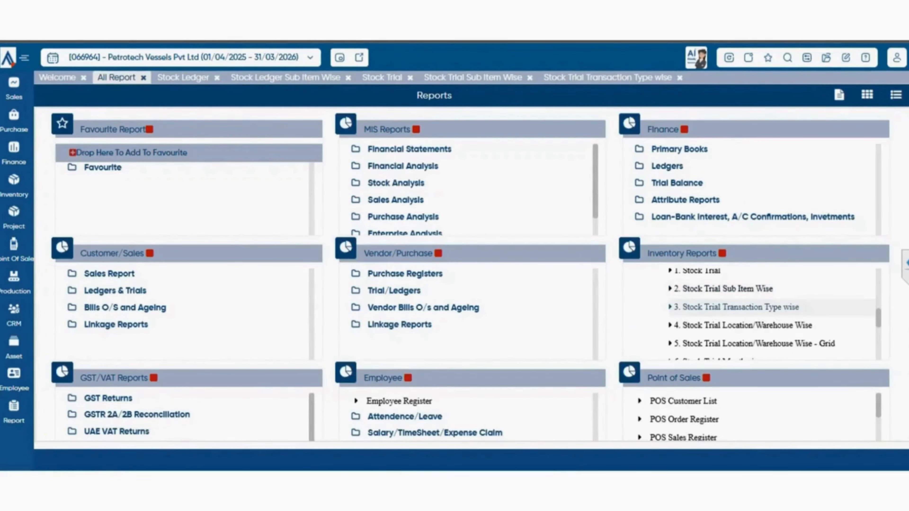
click(743, 325)
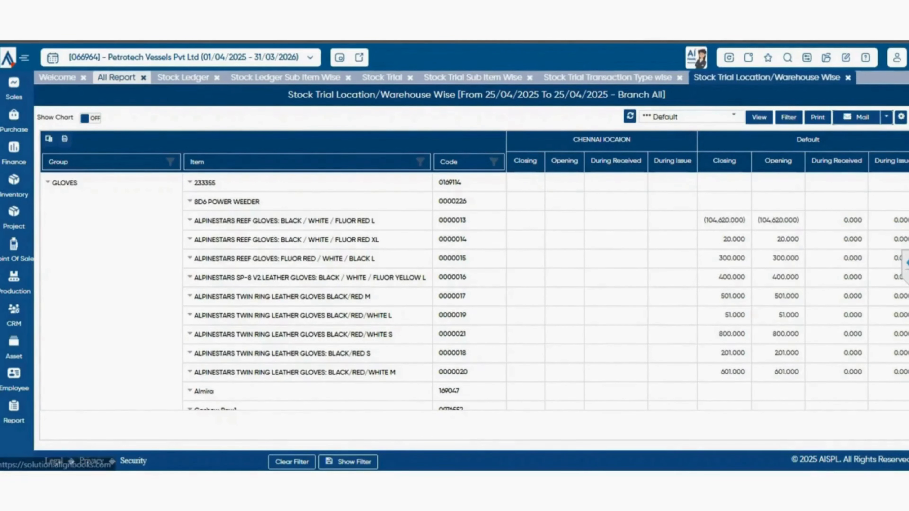
click(116, 77)
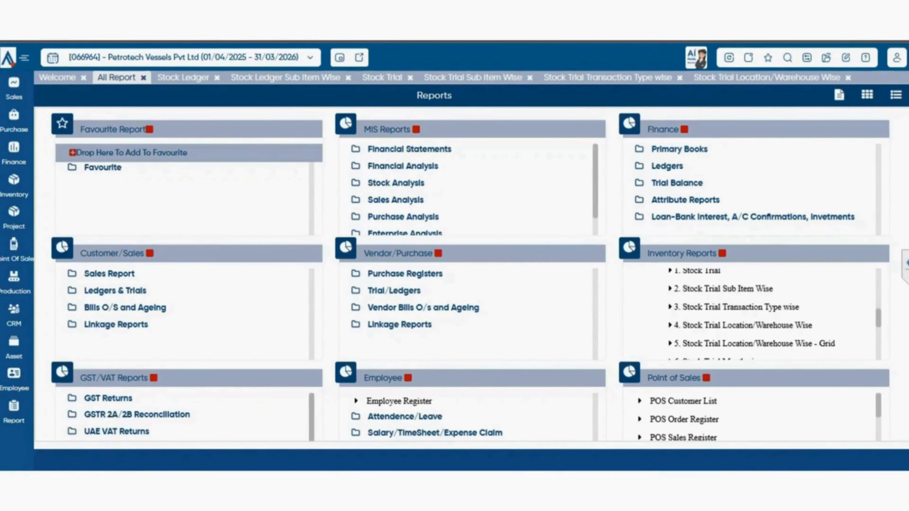
- Expand the Valuation group under Inventory Reports, look through its reports and view Stock Valuation with its preset filter
scroll(752, 315, down, 1)
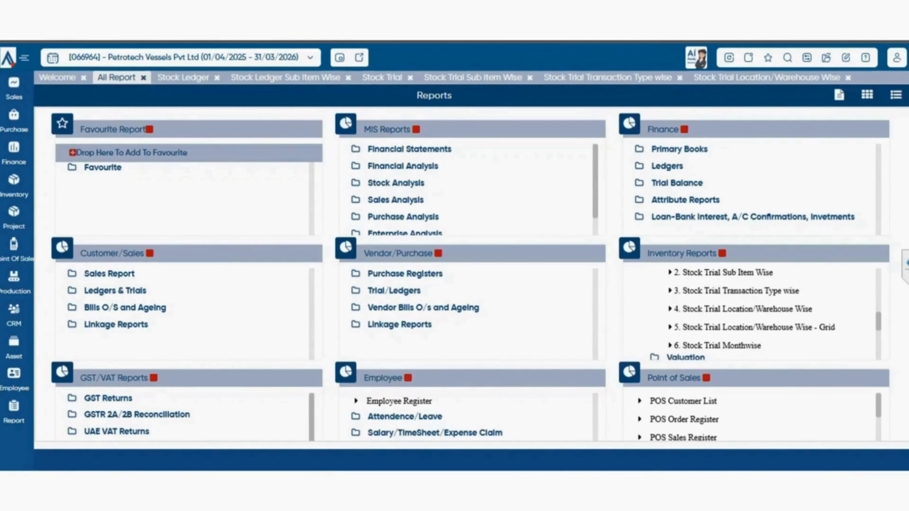
scroll(752, 315, down, 1)
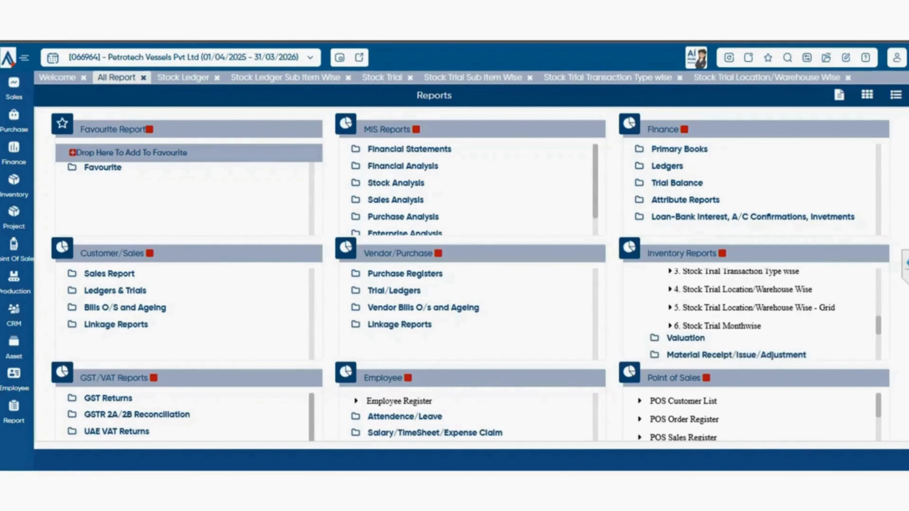
scroll(752, 315, down, 1)
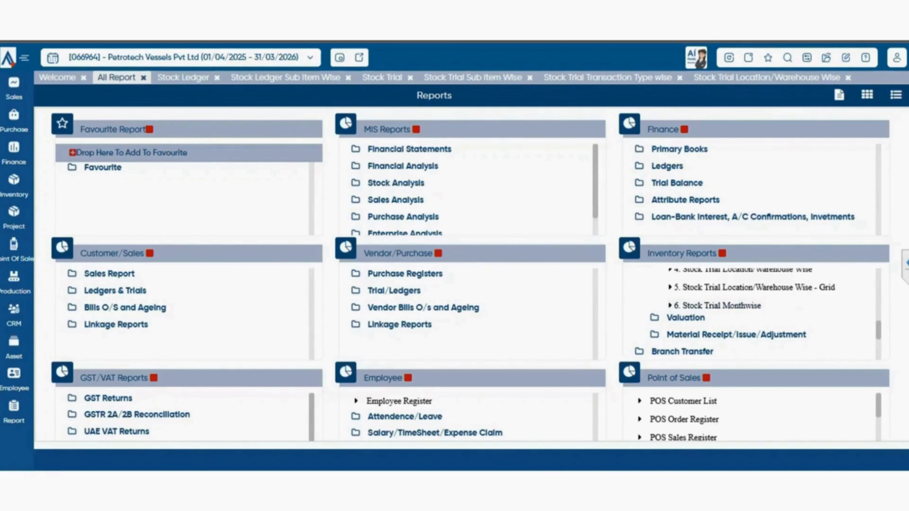
click(686, 318)
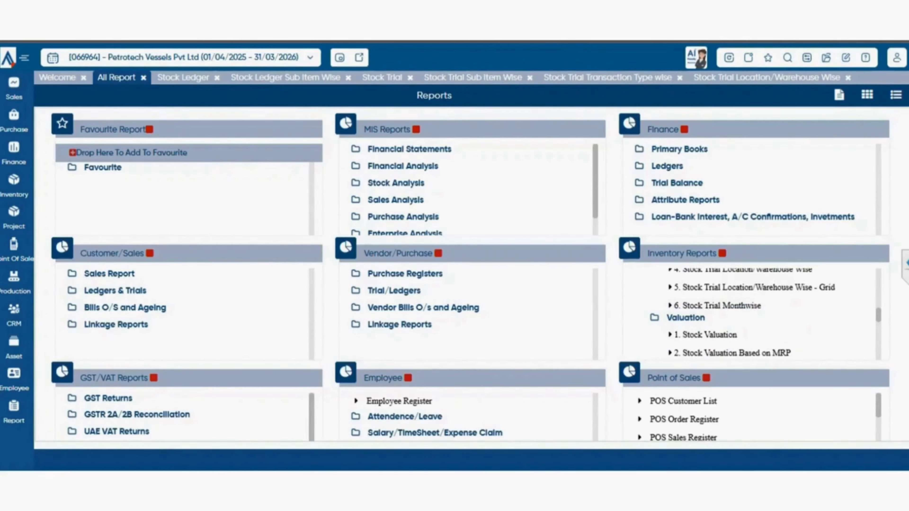
scroll(752, 316, down, 3)
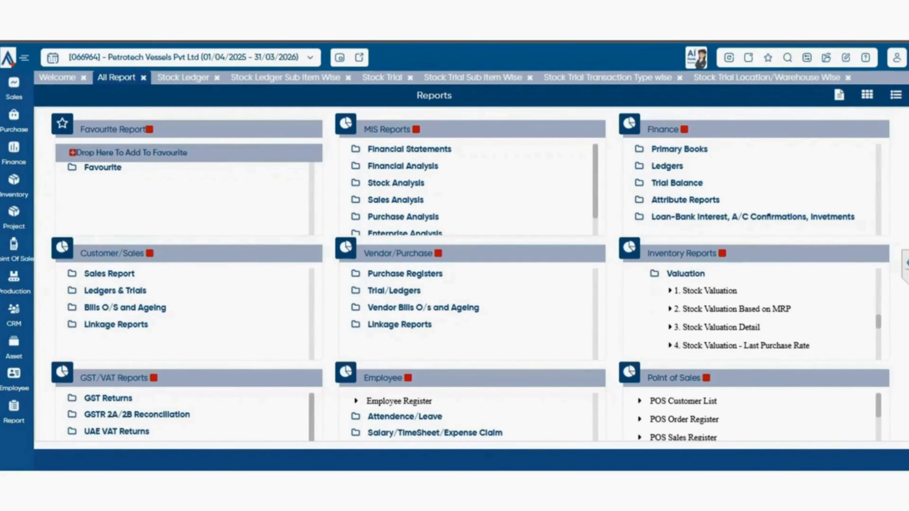
scroll(752, 315, down, 1)
scroll(752, 315, down, 4)
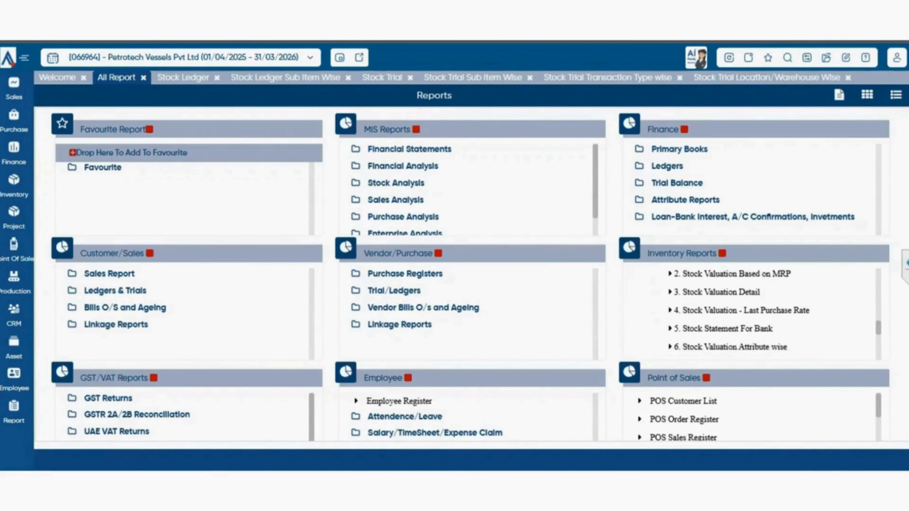
scroll(773, 314, down, 3)
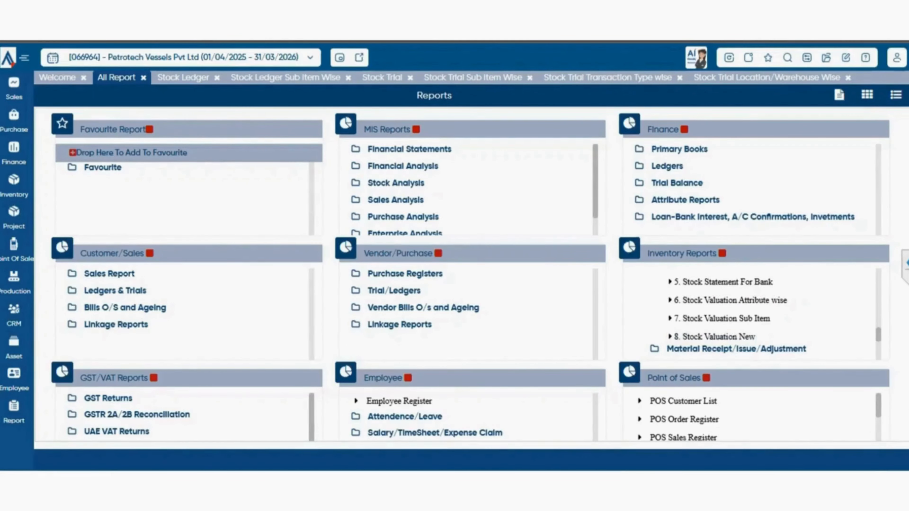
scroll(773, 315, up, 3)
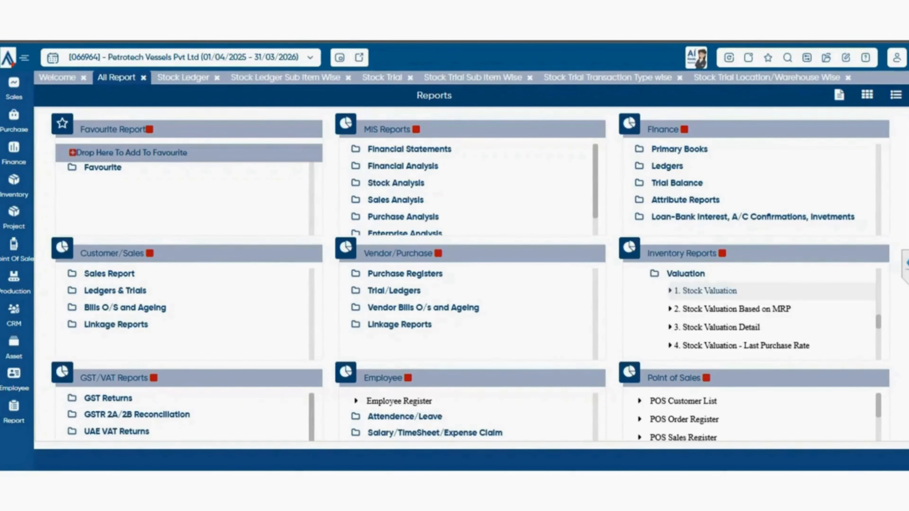
click(705, 291)
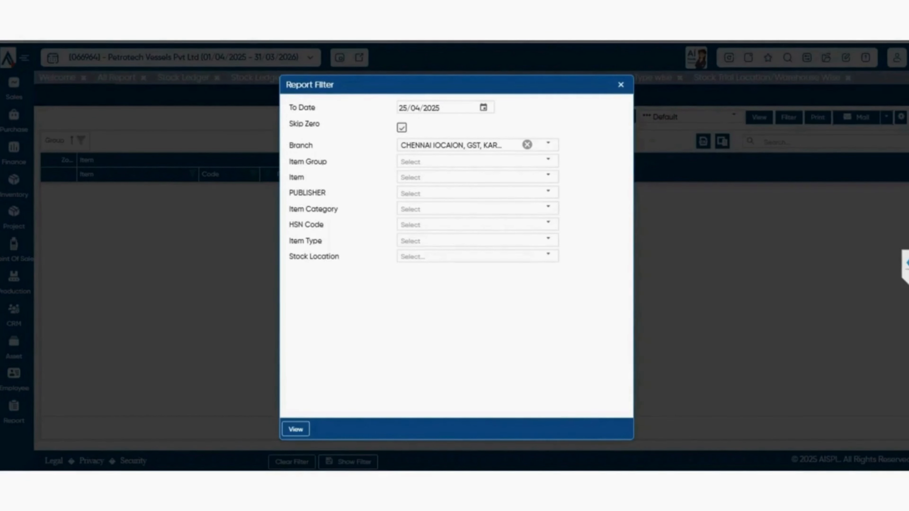
click(296, 430)
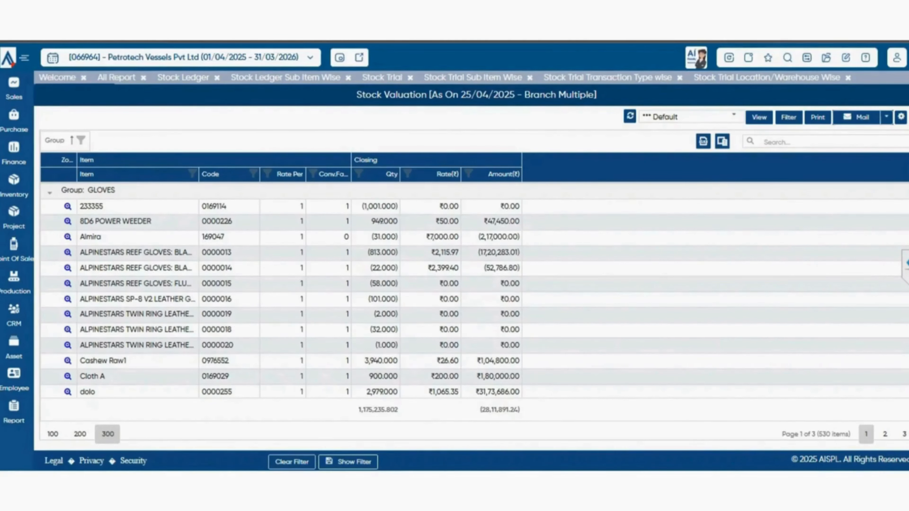
- View the Stock Valuation Based on MRP and Stock Valuation Detail reports from the Valuation group
click(116, 77)
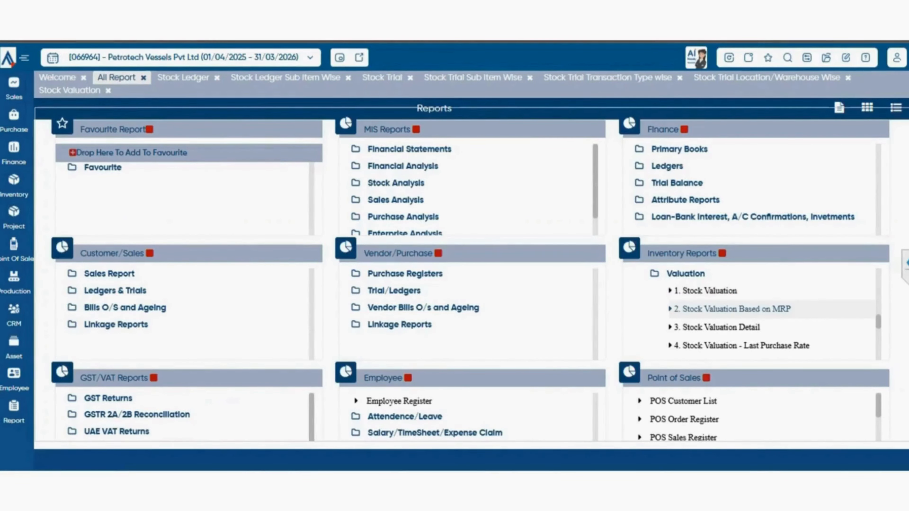
click(732, 309)
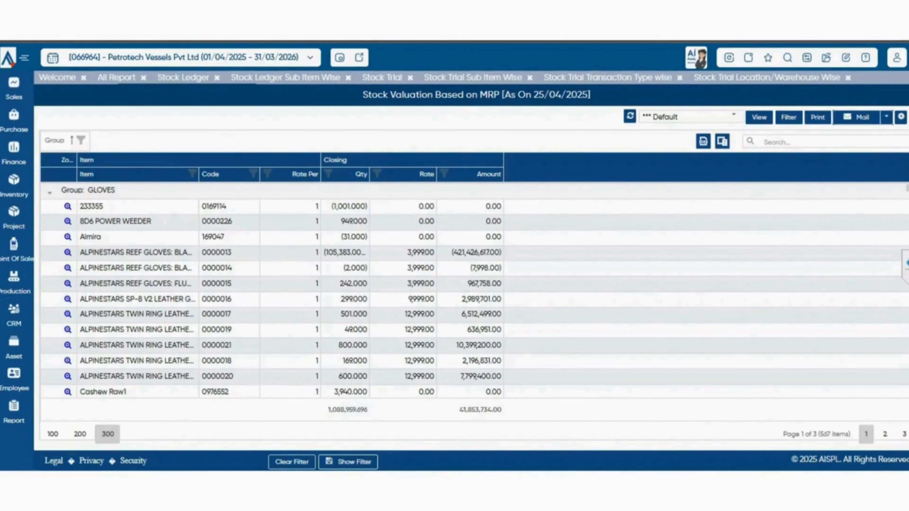
click(116, 78)
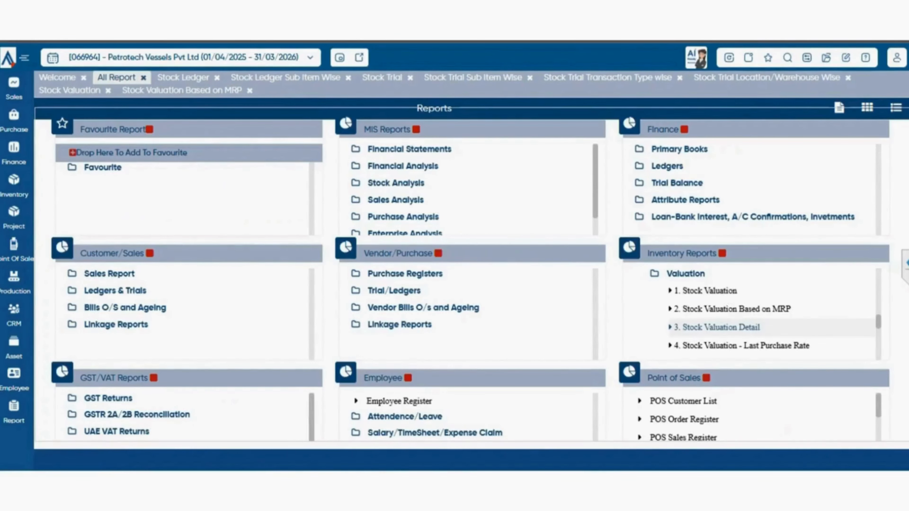
click(717, 327)
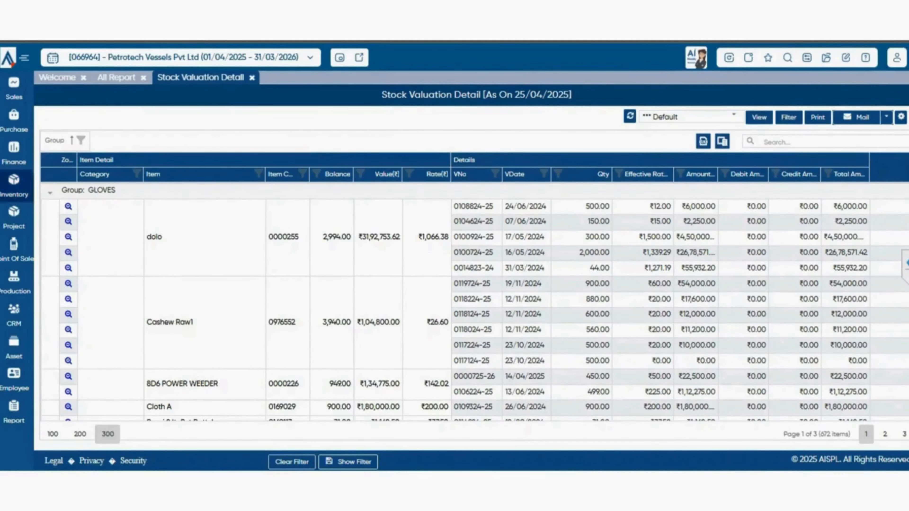
- View the Stock Valuation - Last Purchase Rate report and return to the list of all reports
click(117, 77)
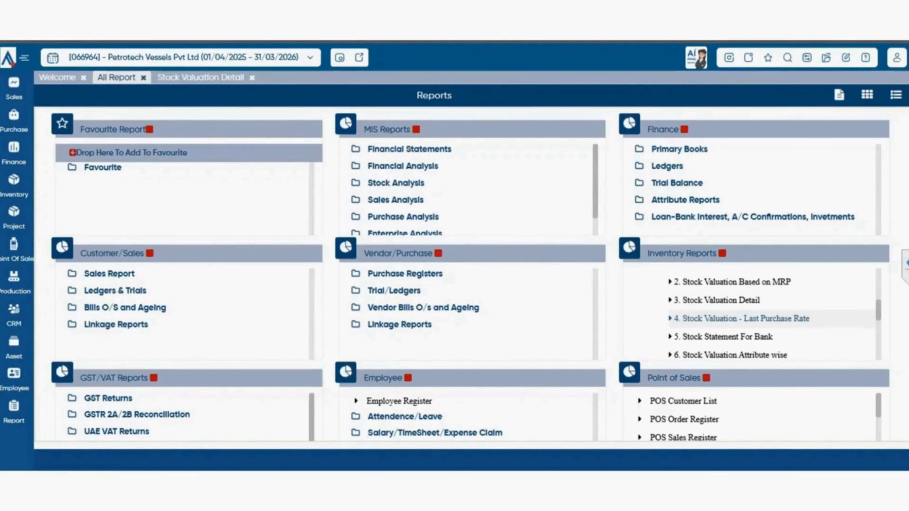
click(742, 319)
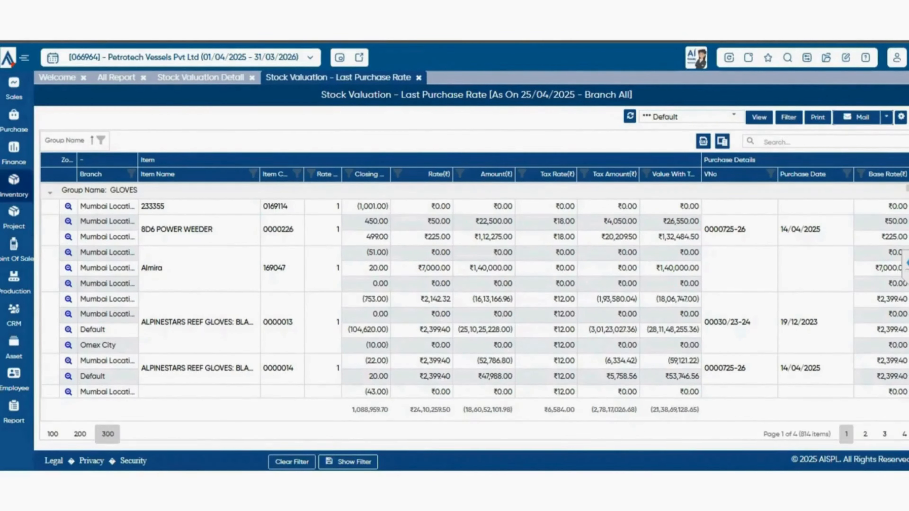
click(116, 77)
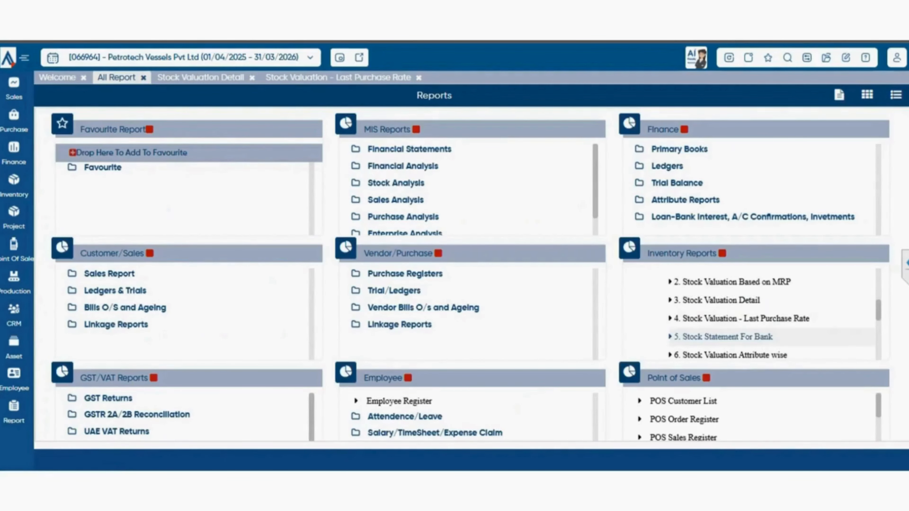
- Preview the Stock Statement for Bank from 01/04/2025 to 25/04/2025, read through it and close the report
scroll(752, 315, down, 2)
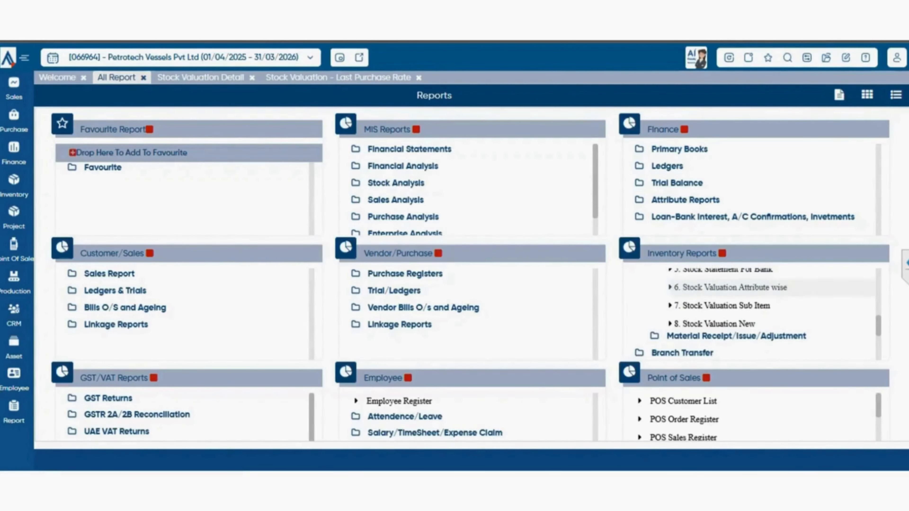
click(724, 271)
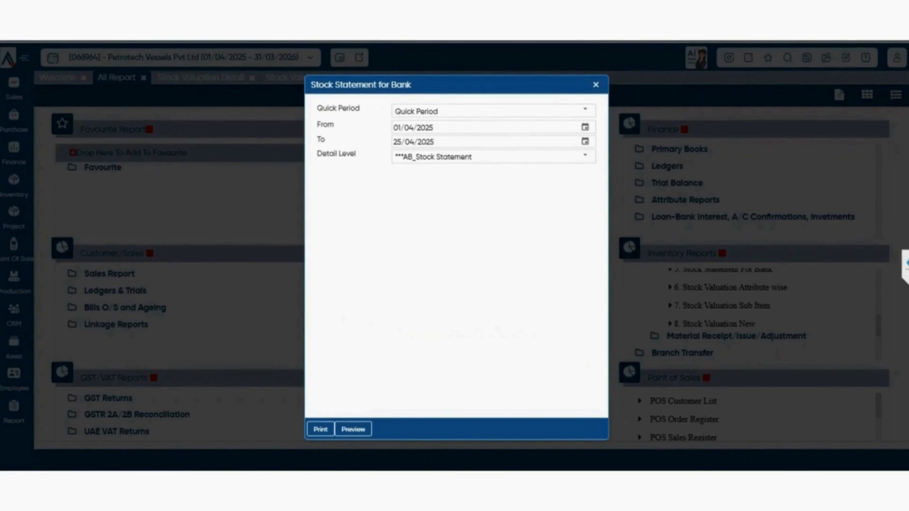
click(353, 430)
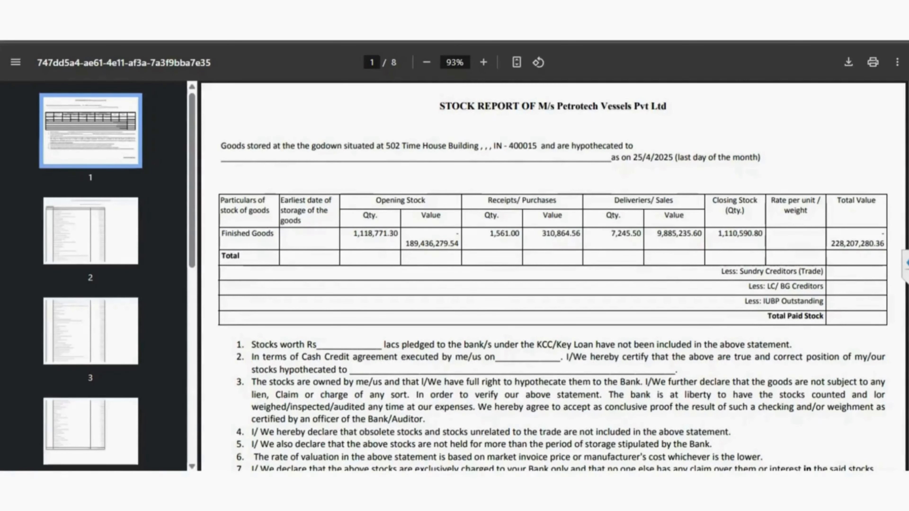
scroll(553, 275, down, 20)
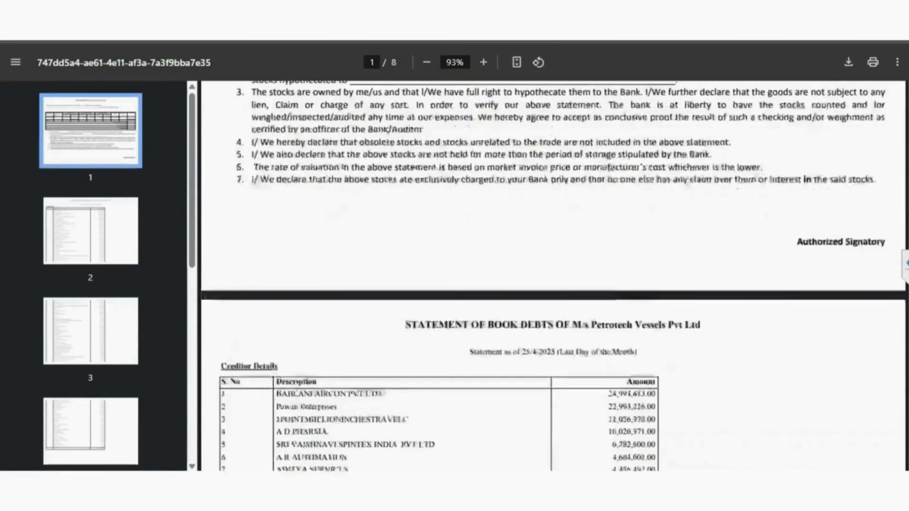
scroll(553, 275, down, 20)
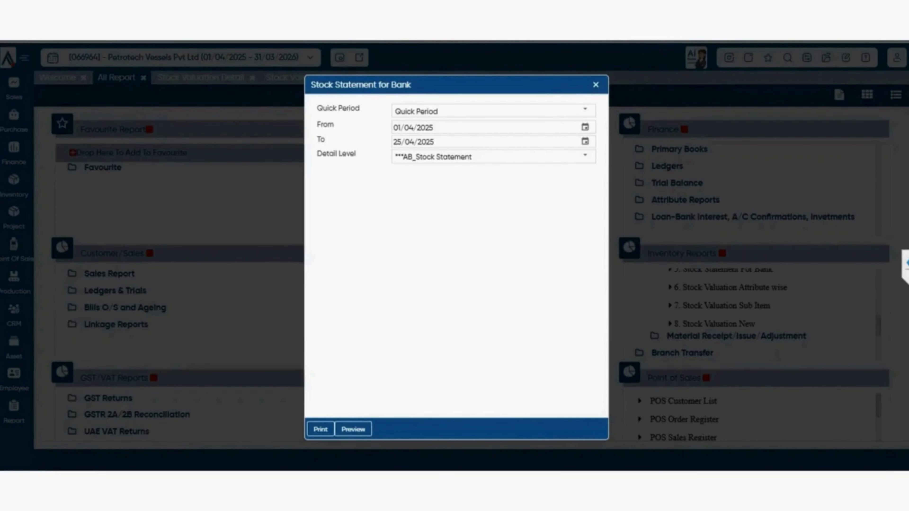
key(Escape)
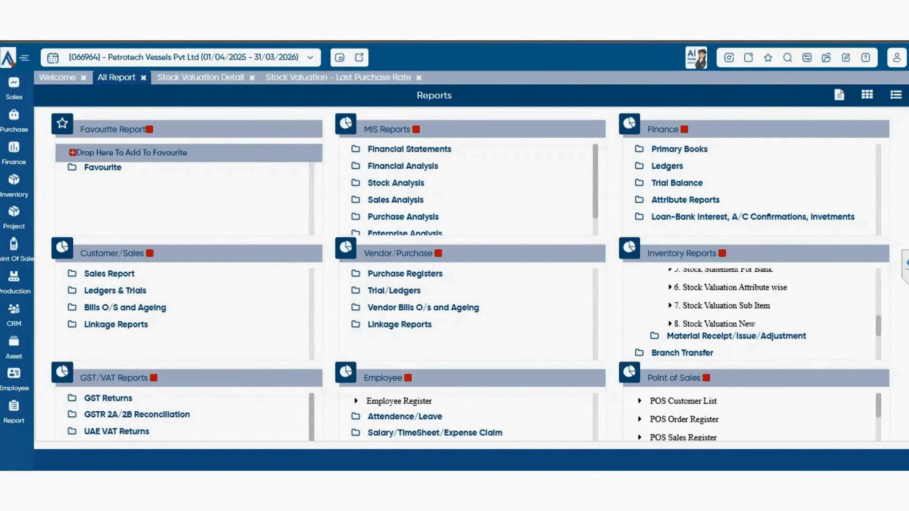
- Expand the Material Receipt/Issue/Adjustment group under Inventory Reports and look through its registers
click(736, 336)
scroll(737, 291, down, 2)
scroll(736, 303, up, 1)
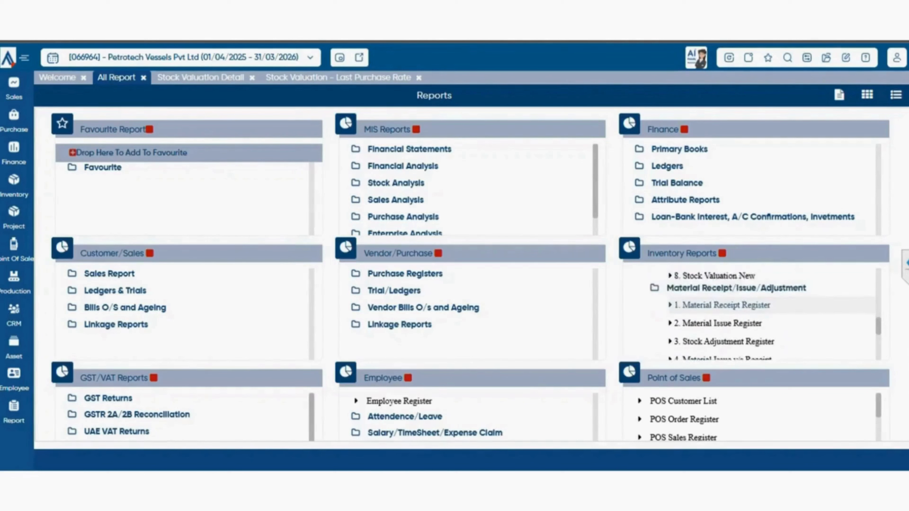
scroll(756, 314, down, 1)
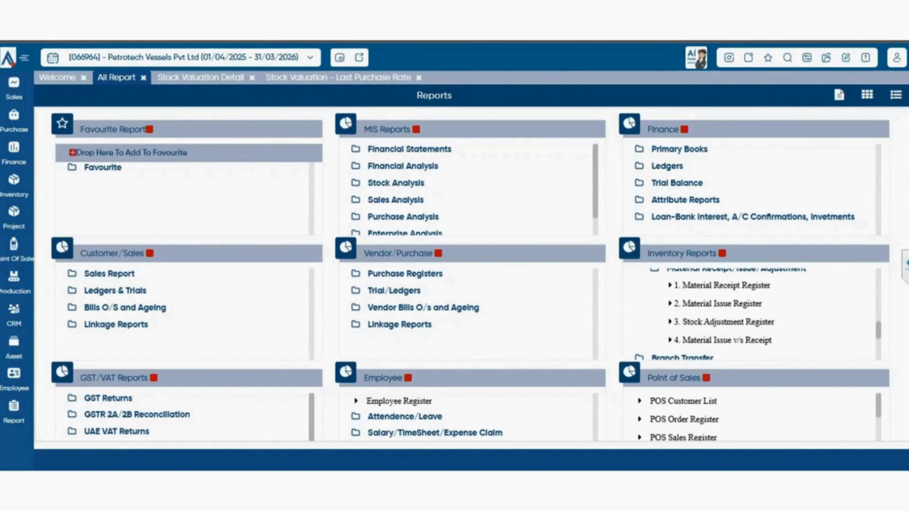
- View the Material Issue Register filtered to the Last 6 Month period and return to the list of all reports
click(721, 304)
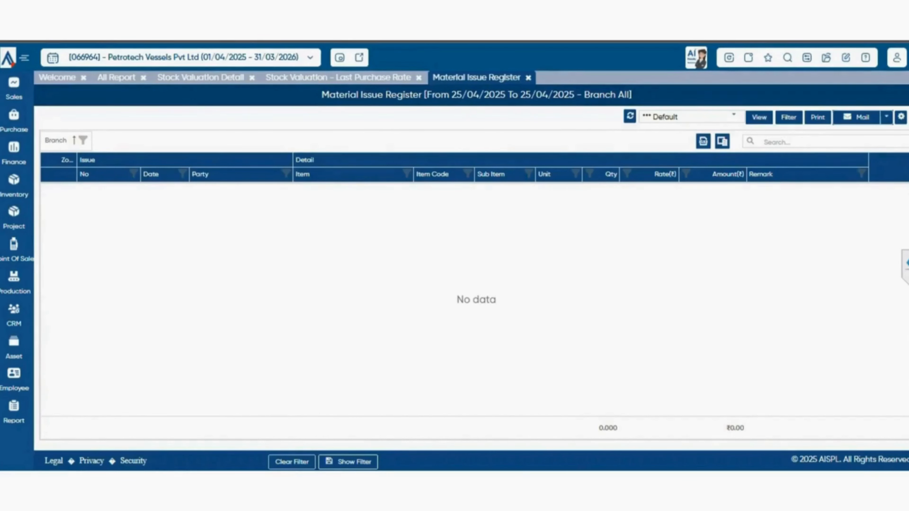
click(789, 118)
click(549, 107)
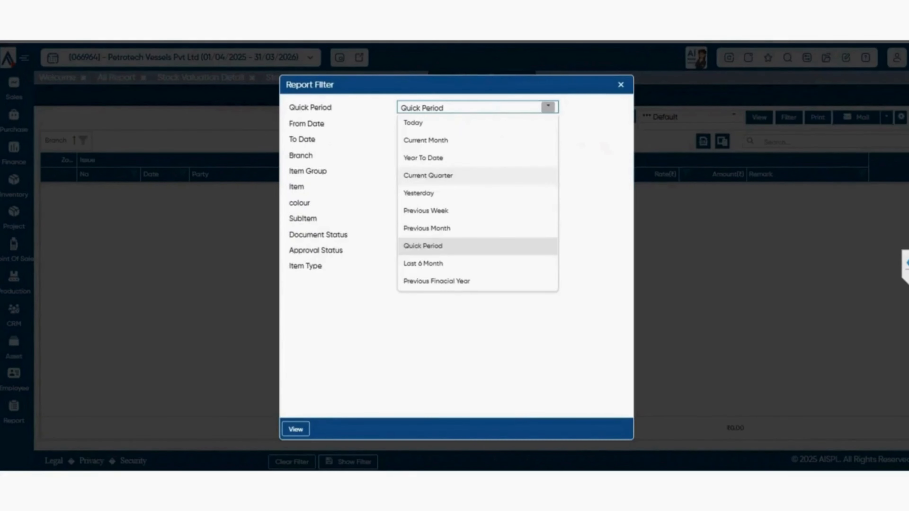
click(477, 264)
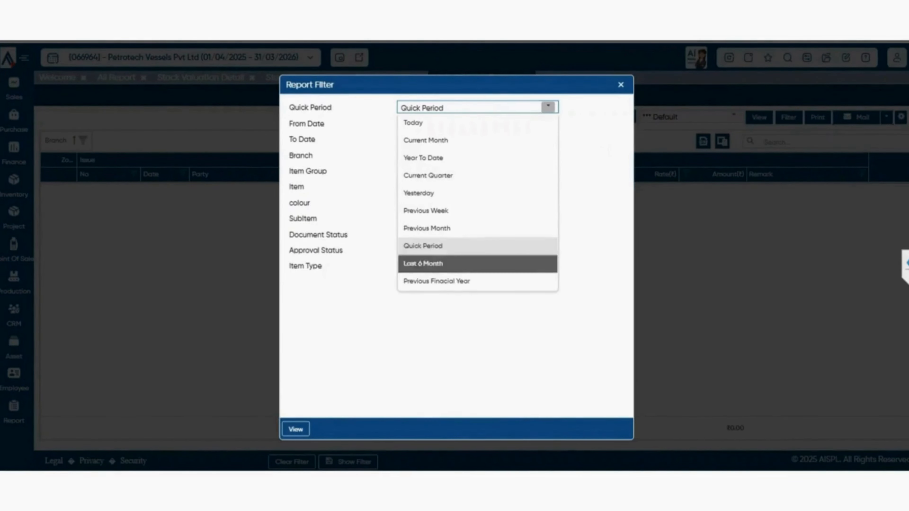
click(296, 430)
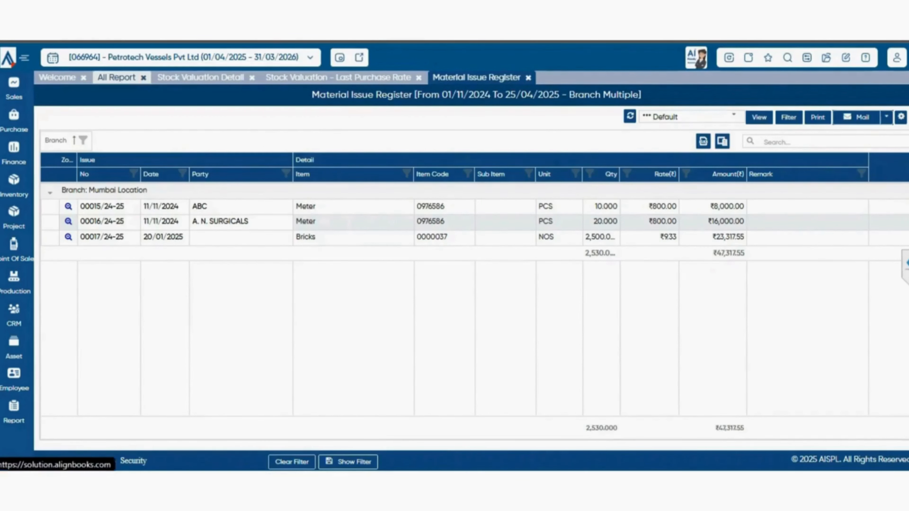
click(116, 78)
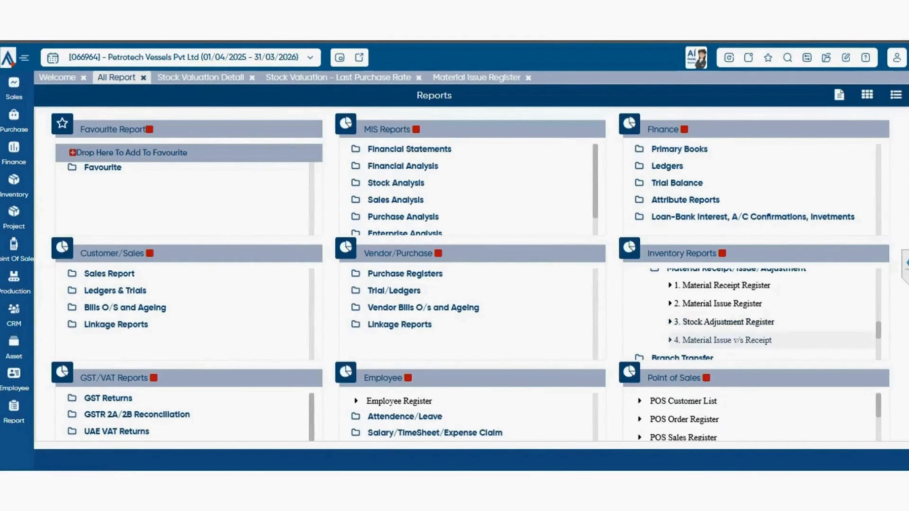
- View the Stock Adjustment Register and the Material Issue v/s Receipt report, returning to the list of all reports after each
click(724, 322)
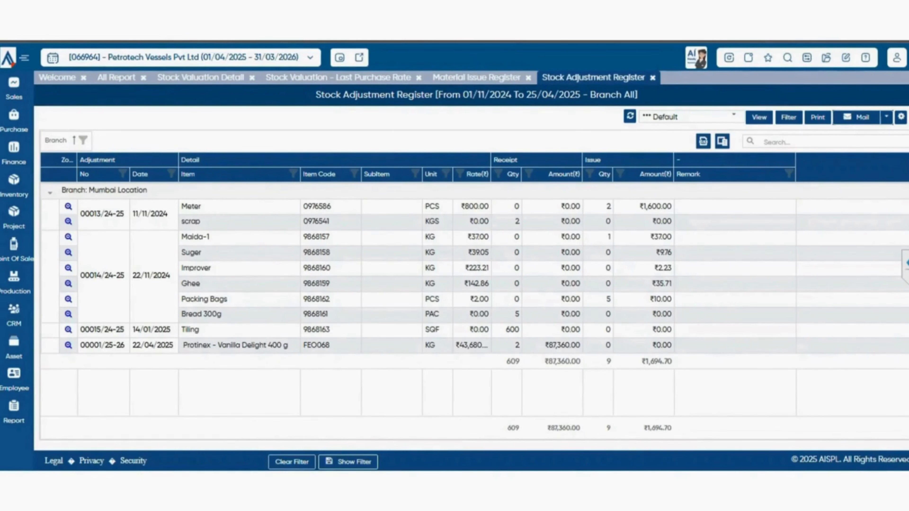
click(116, 78)
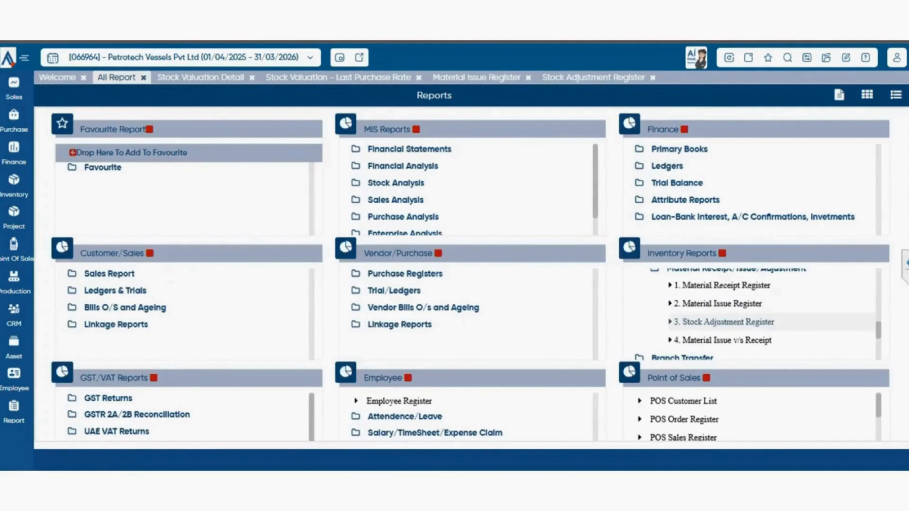
scroll(755, 315, down, 1)
scroll(755, 315, up, 2)
click(723, 340)
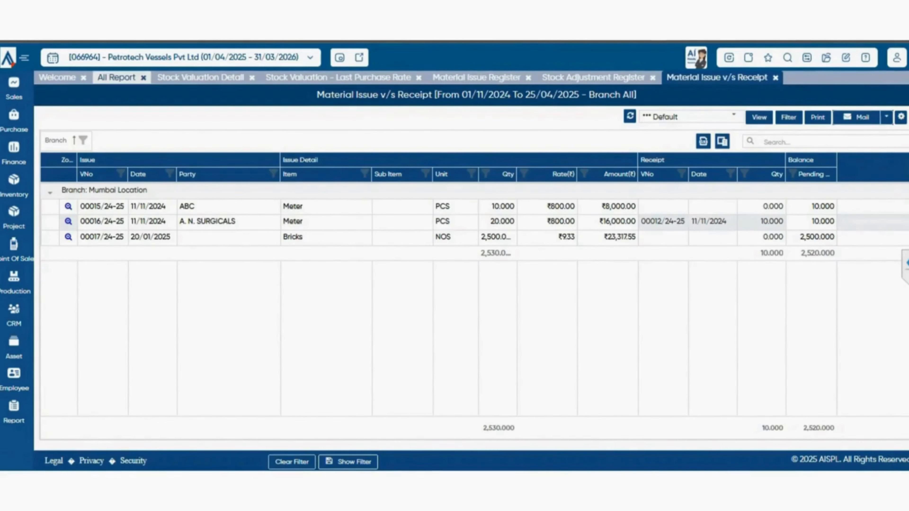
click(116, 78)
- Expand the Branch Transfer group under Inventory Reports and look through its inter-location and serial number reports
scroll(754, 314, down, 2)
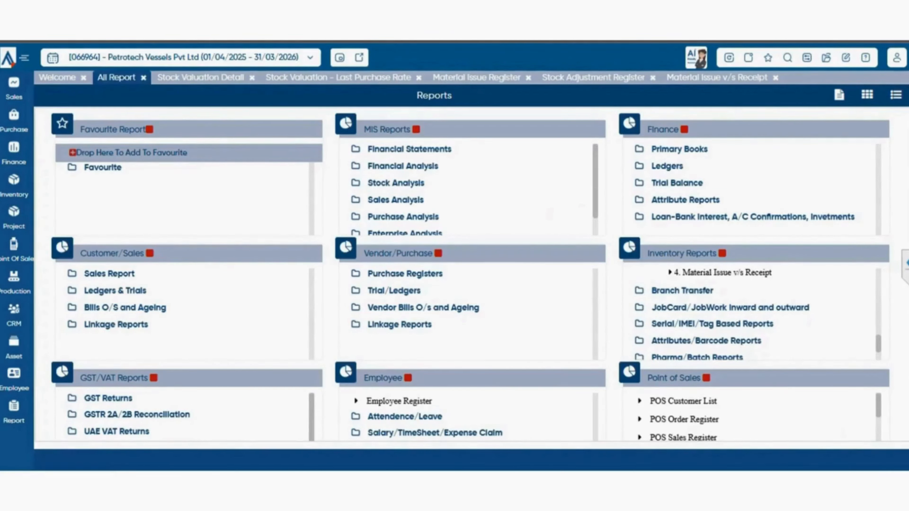
click(683, 291)
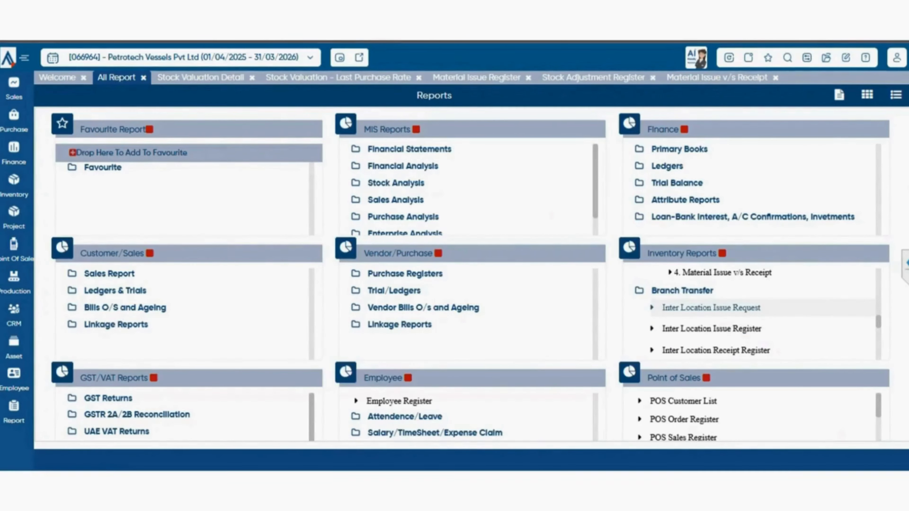
scroll(717, 315, down, 2)
scroll(716, 315, up, 2)
scroll(716, 315, down, 3)
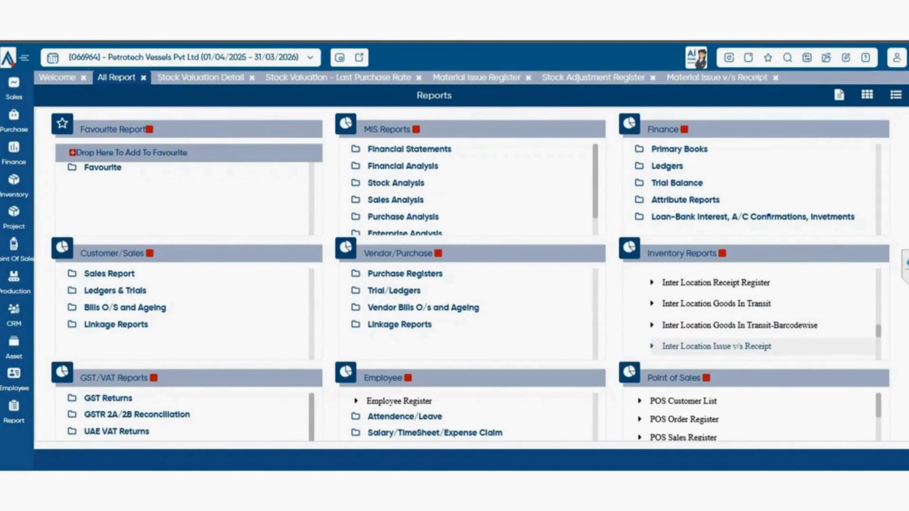
scroll(737, 337, down, 2)
scroll(737, 330, up, 2)
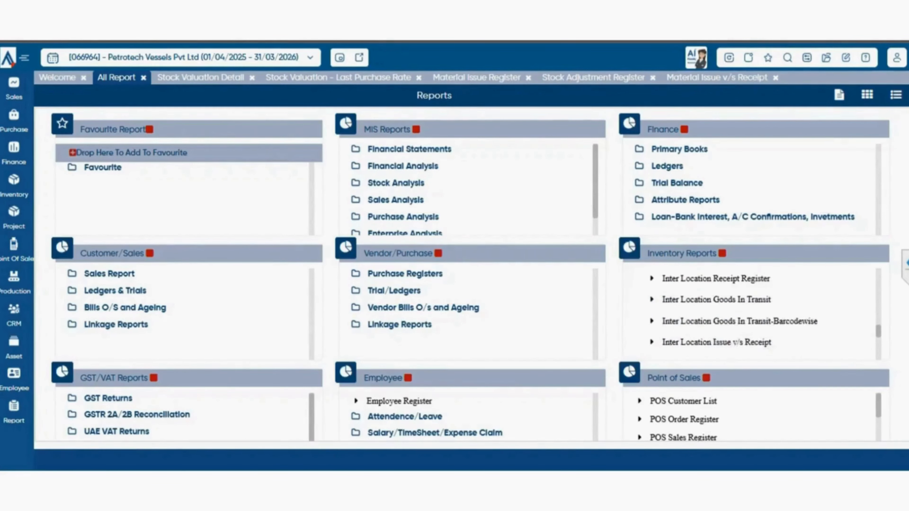
scroll(752, 315, down, 3)
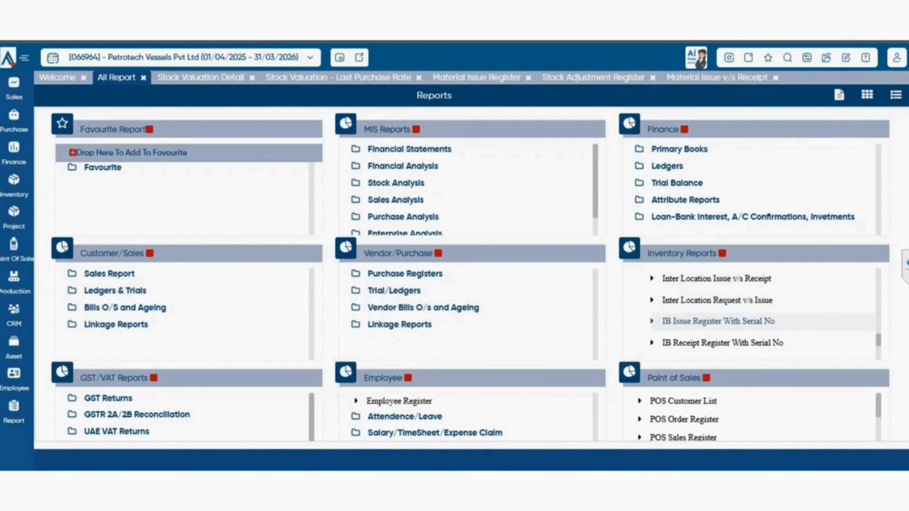
scroll(752, 315, down, 2)
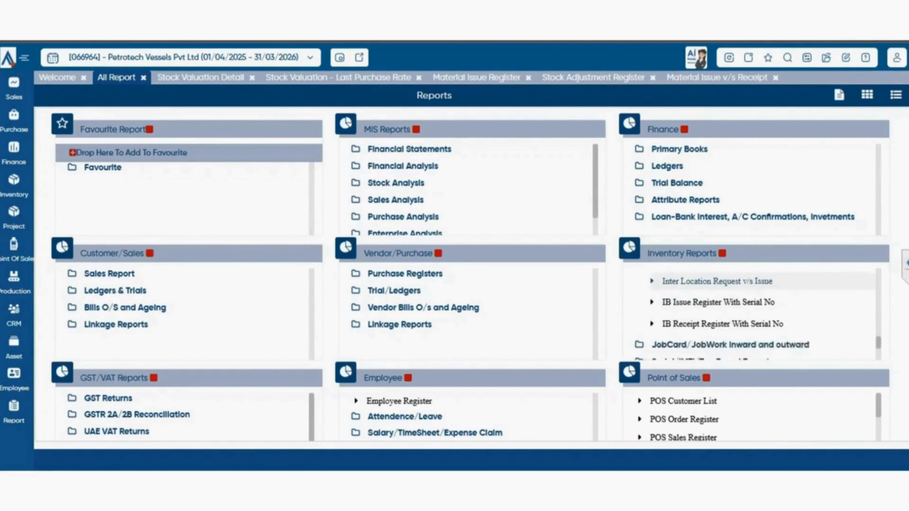
scroll(717, 312, up, 5)
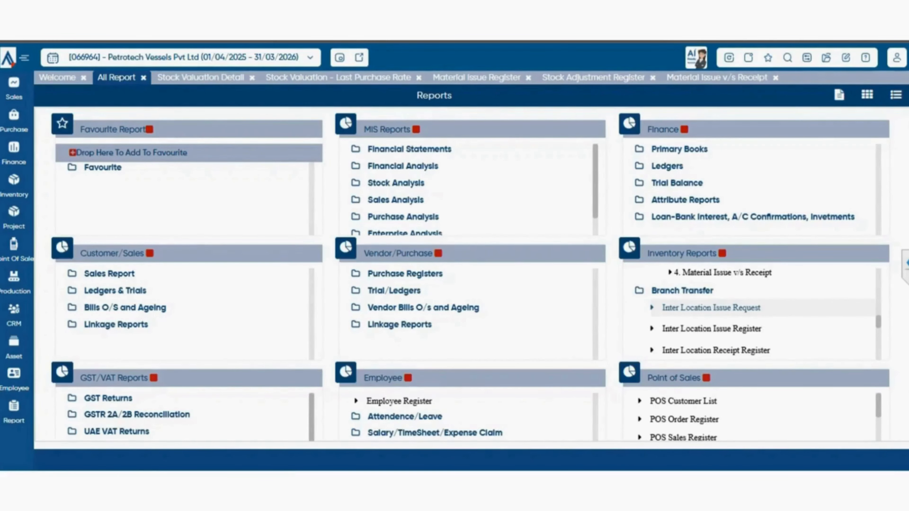
- View the Inter Location Issue Request report for 01/04/2024 to 31/03/2025 and return to the list of all reports
click(712, 307)
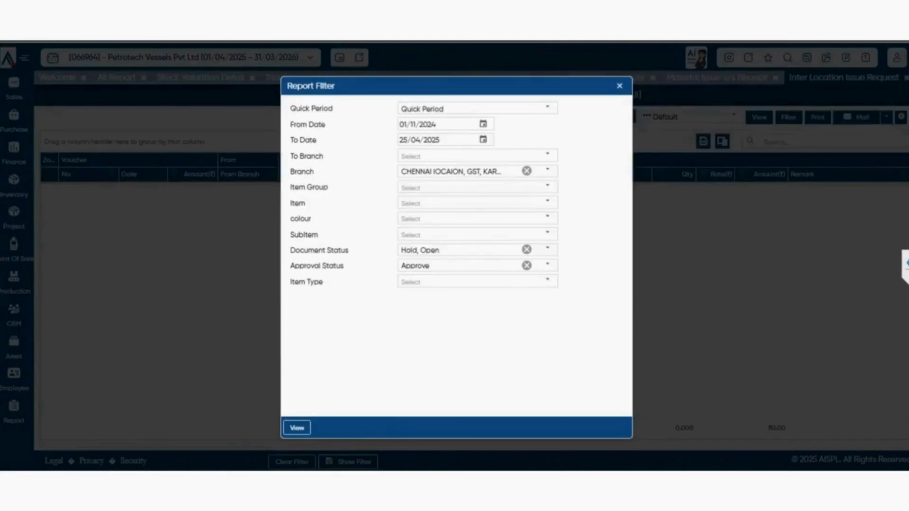
click(548, 107)
click(478, 211)
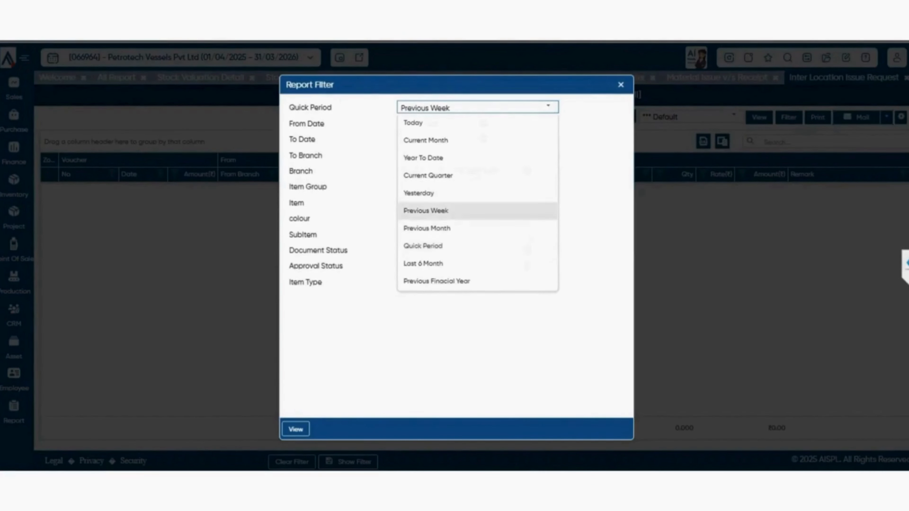
click(548, 106)
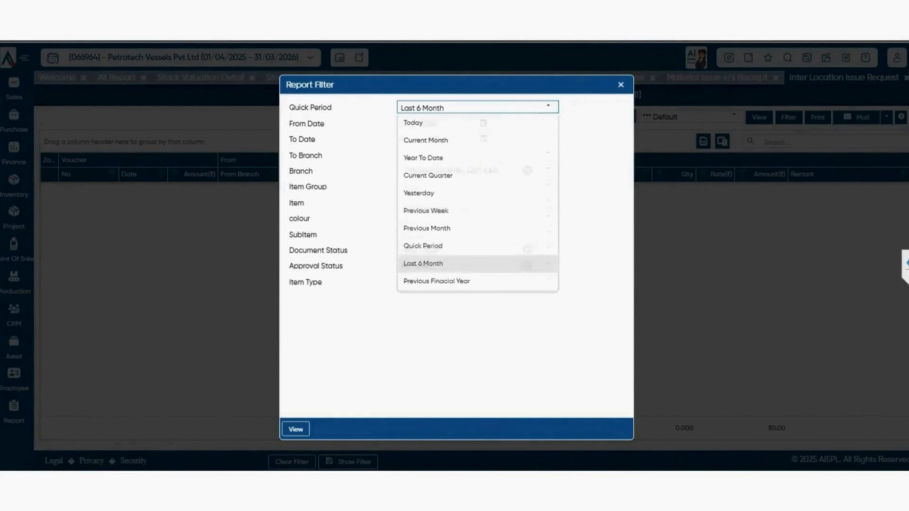
click(465, 263)
click(296, 430)
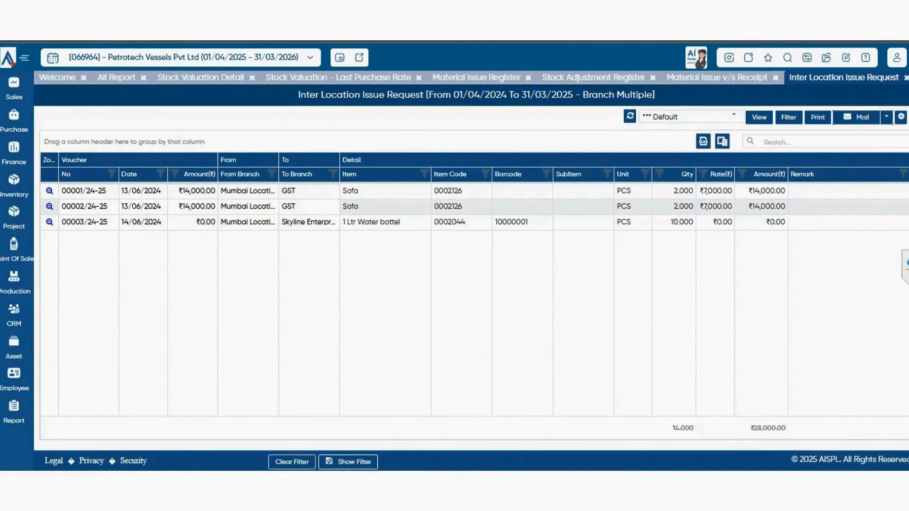
click(116, 78)
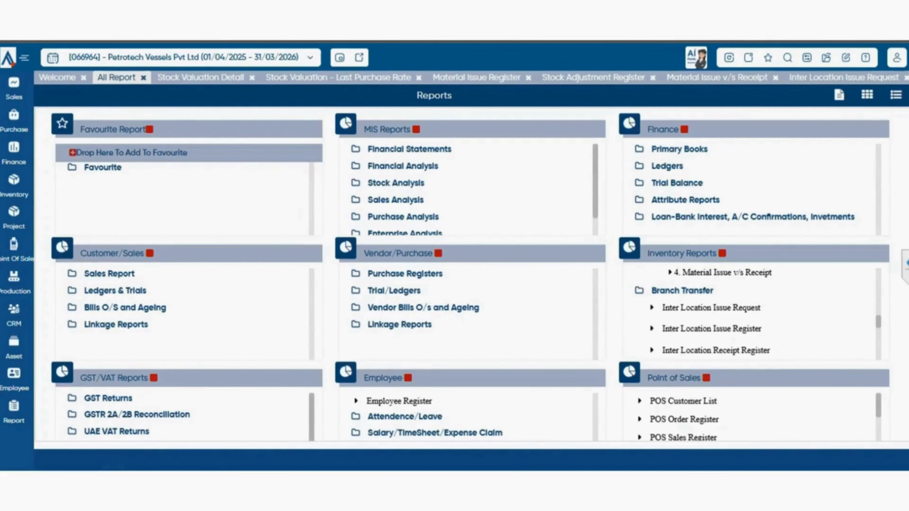
- Review the remaining Branch Transfer reports and the inventory report groups listed after them
scroll(716, 322, down, 2)
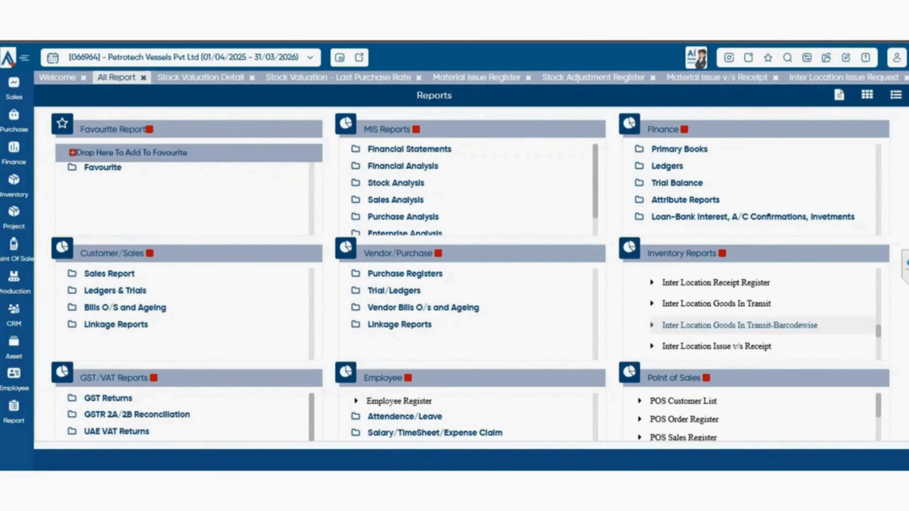
scroll(734, 324, down, 2)
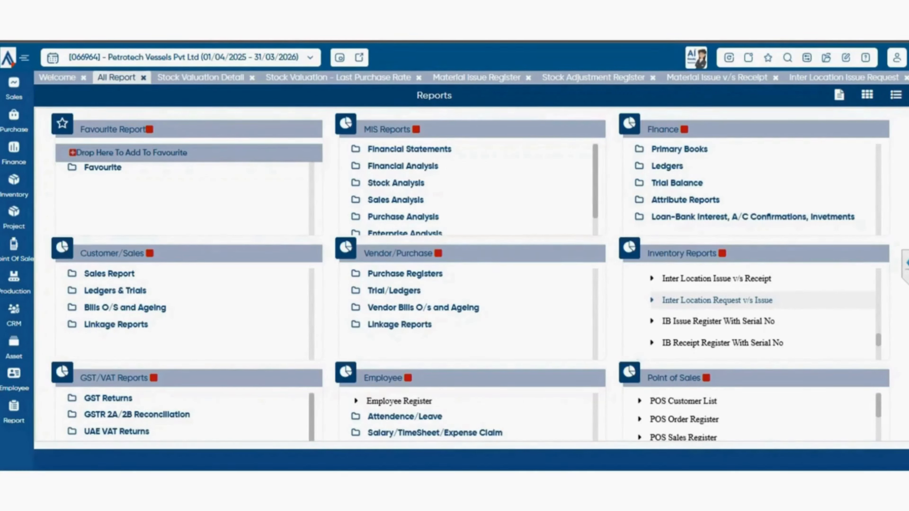
scroll(717, 300, down, 2)
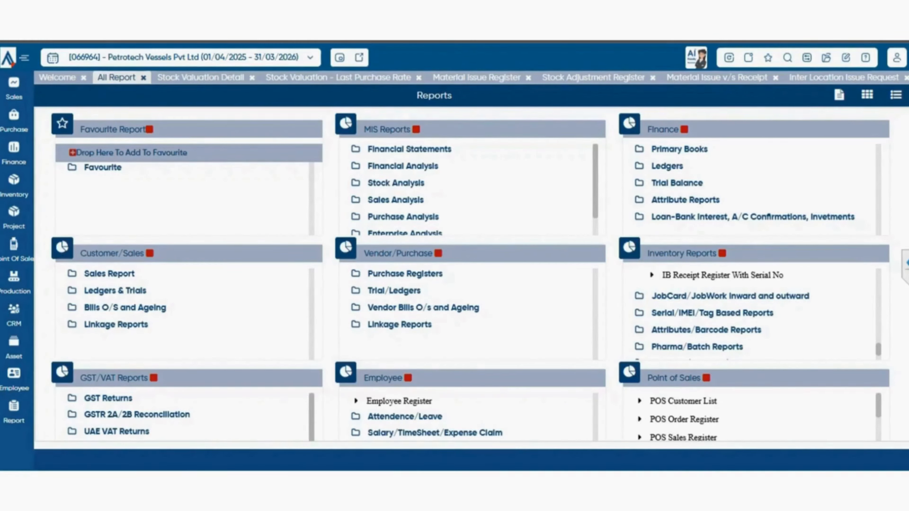
scroll(752, 314, down, 2)
scroll(751, 314, up, 3)
scroll(751, 314, down, 3)
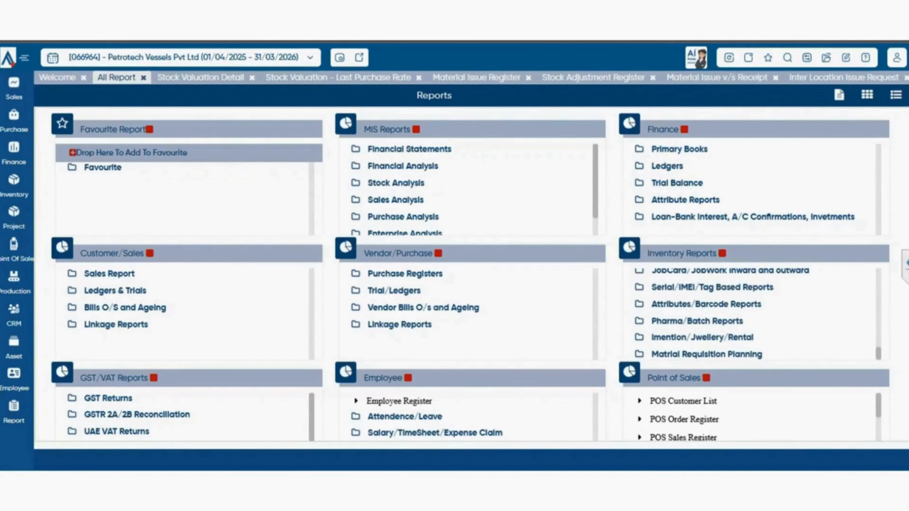
- Expand the JobCard/JobWork Inward and outward group and its Job Work outward subgroup, and look through the outward reports
click(730, 271)
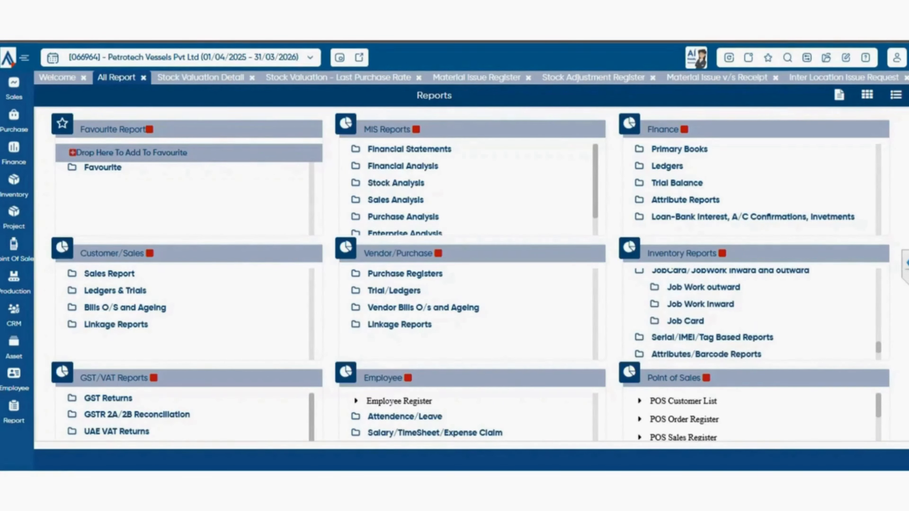
click(704, 288)
scroll(738, 319, down, 1)
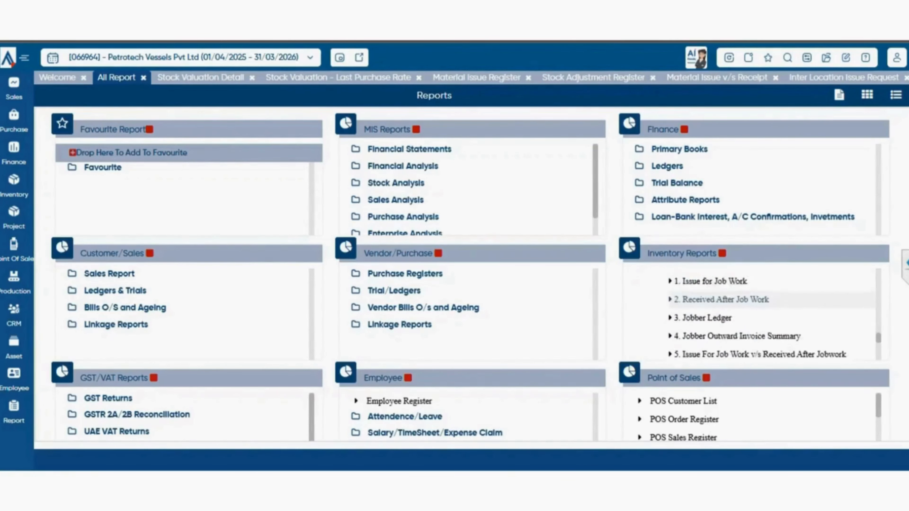
scroll(752, 315, up, 1)
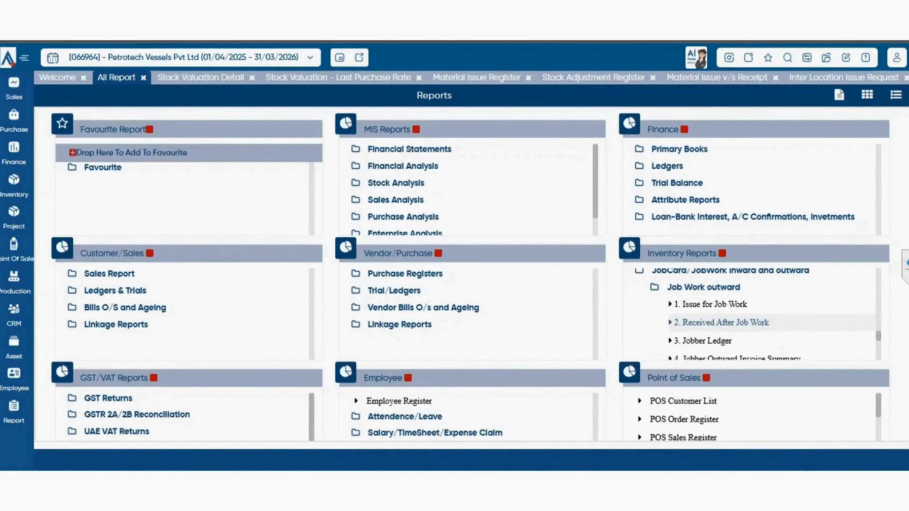
- View the Jobber Ledger report from the Job Work outward group and return to the list of all reports
scroll(752, 316, down, 2)
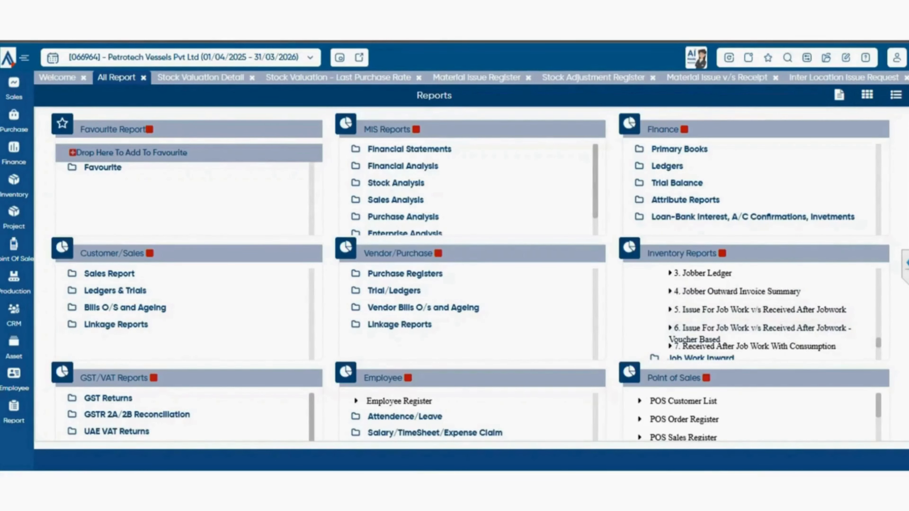
scroll(752, 315, up, 2)
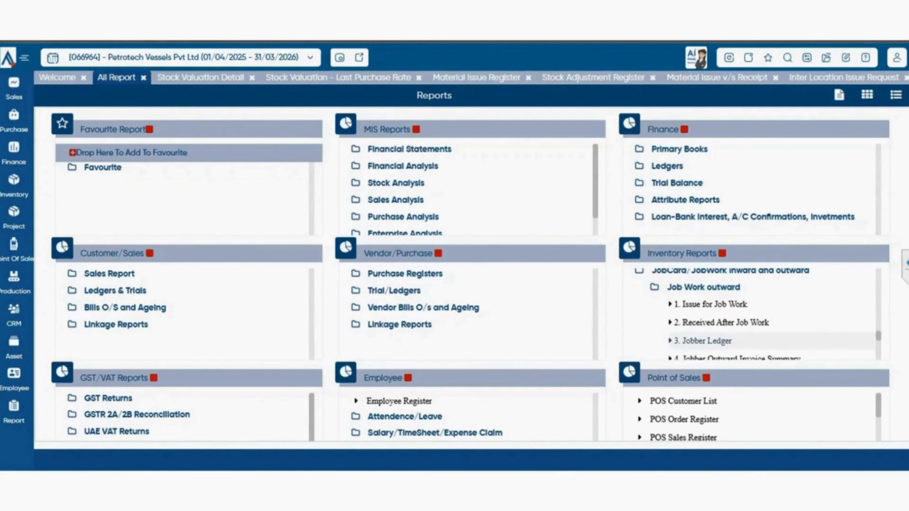
click(702, 341)
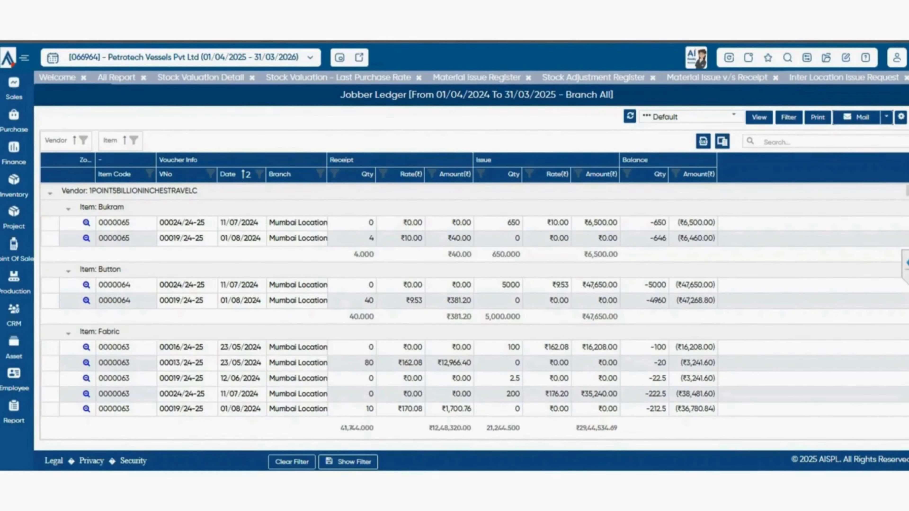
click(116, 78)
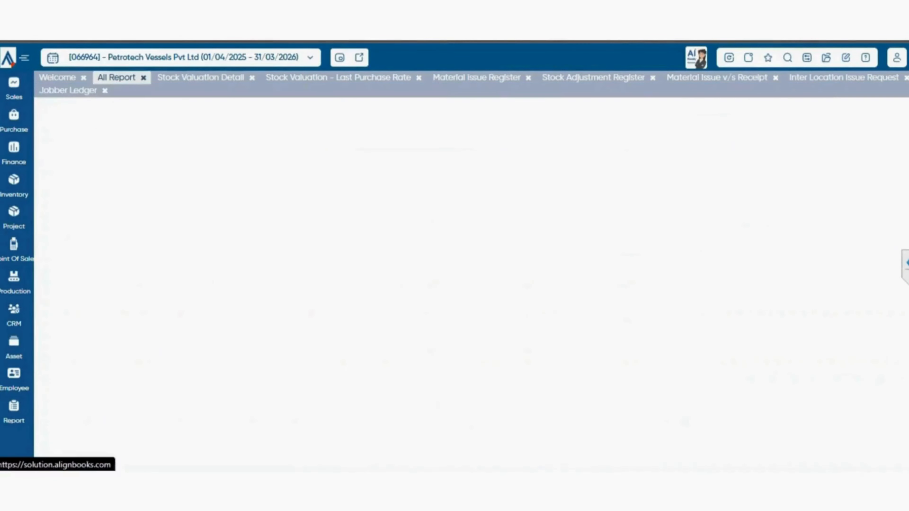
- View the Received After Job Work With Consumption report and go back to the list of all reports
scroll(752, 311, down, 2)
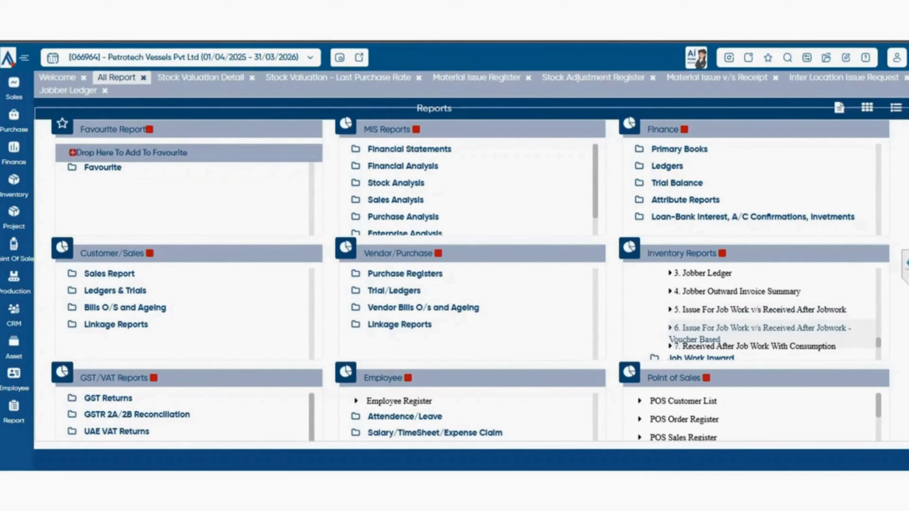
scroll(752, 315, down, 2)
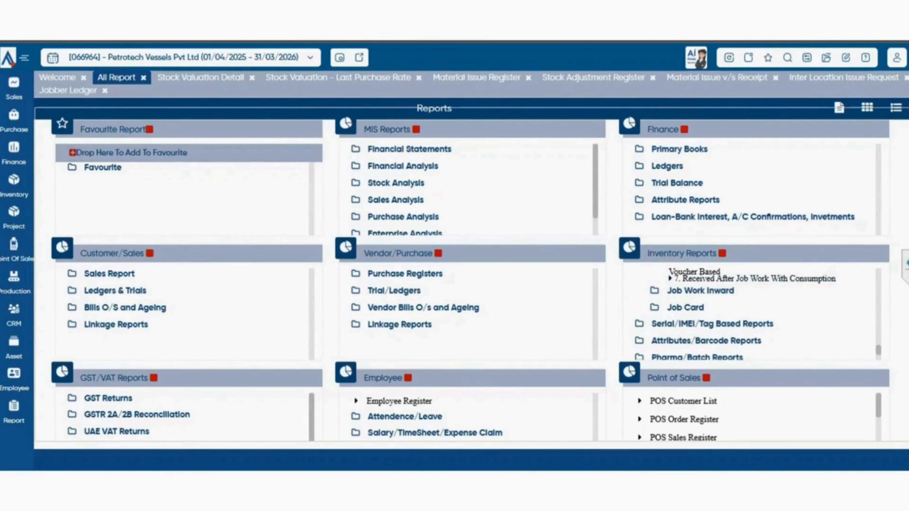
click(755, 278)
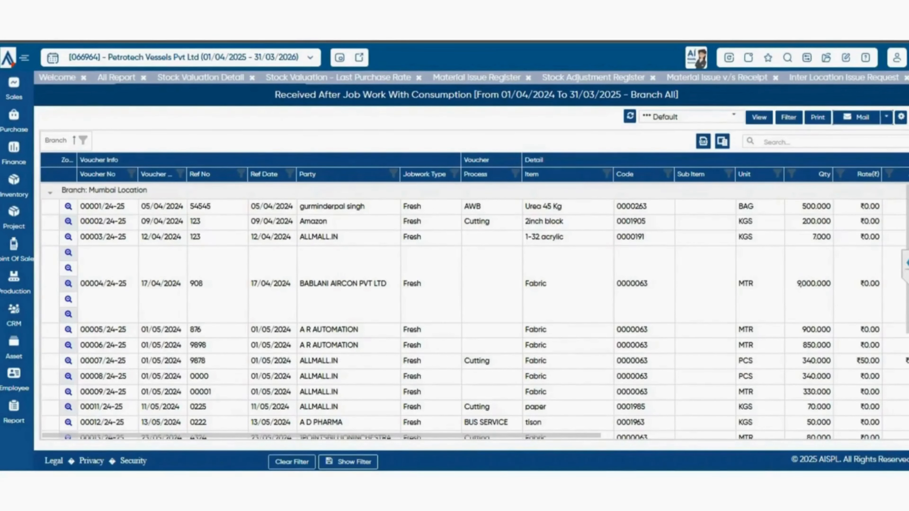
click(116, 77)
- Expand the Serial/IMEI/Tag Based Reports group and open the Dispatch Register With Serial Number report
scroll(755, 314, down, 1)
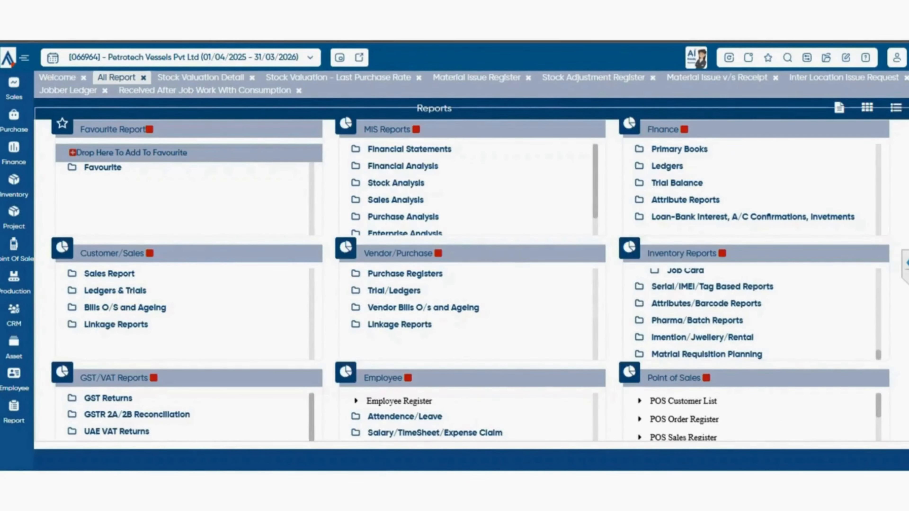
click(712, 287)
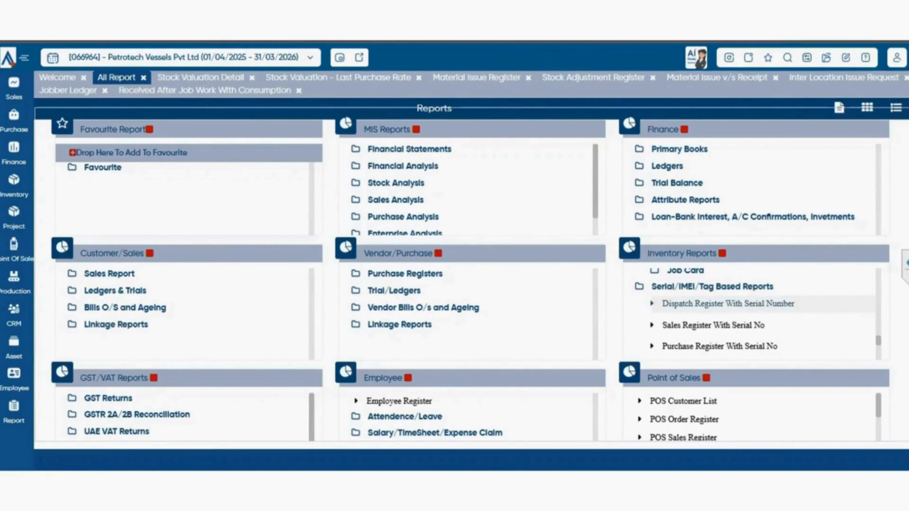
click(728, 304)
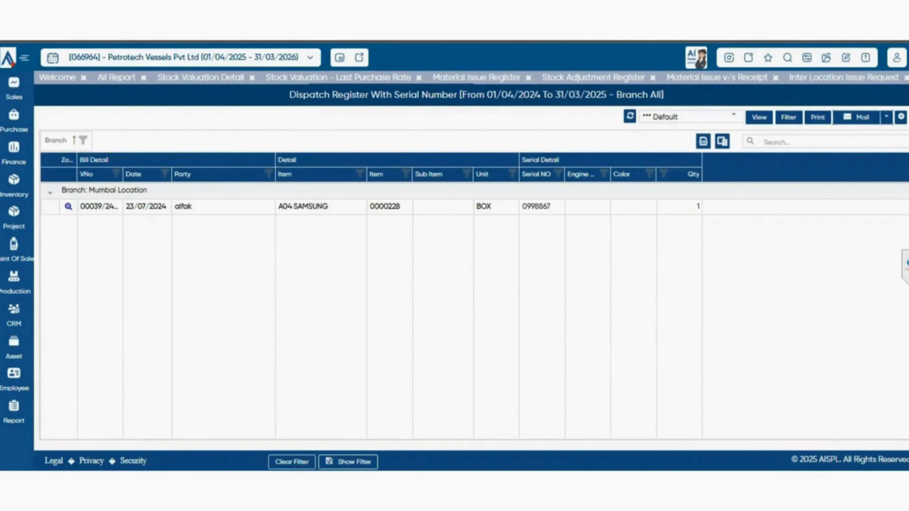
- Filter the dispatch register to the Previous Finacial Year quick period, view it, and return to the list of all reports
click(789, 118)
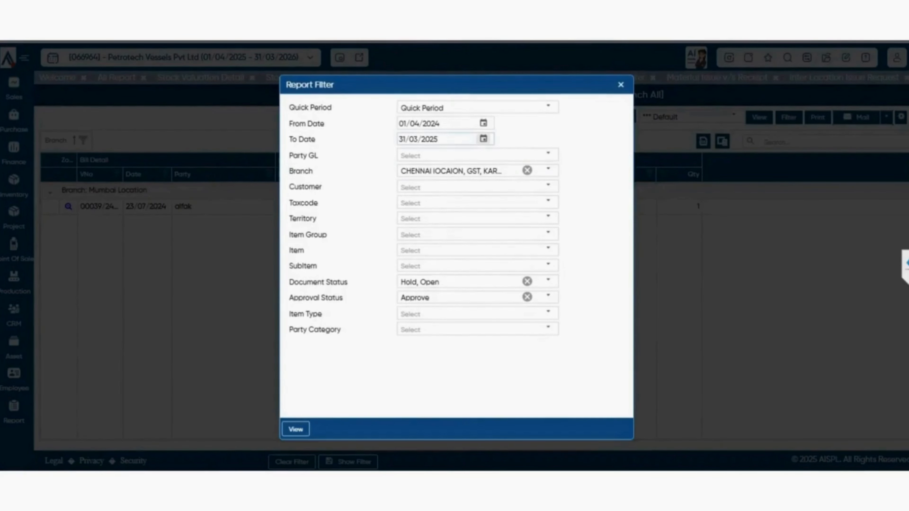
click(548, 107)
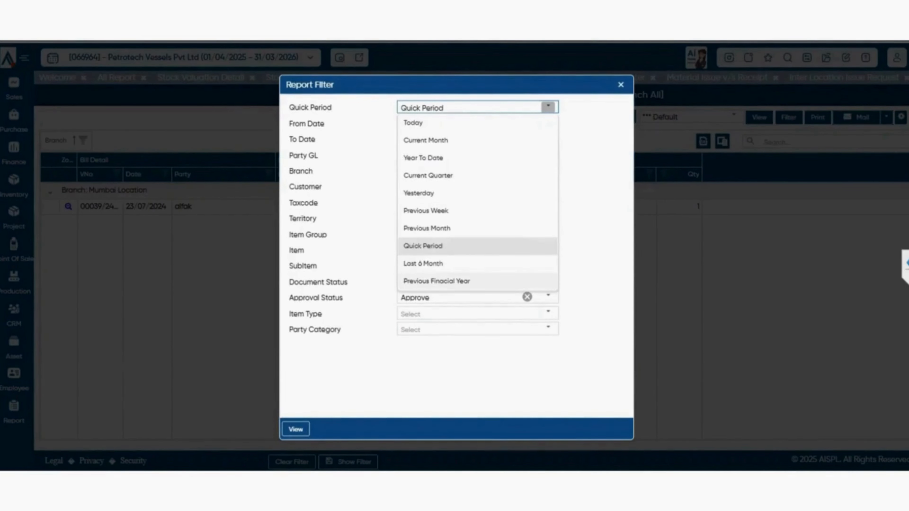
click(437, 281)
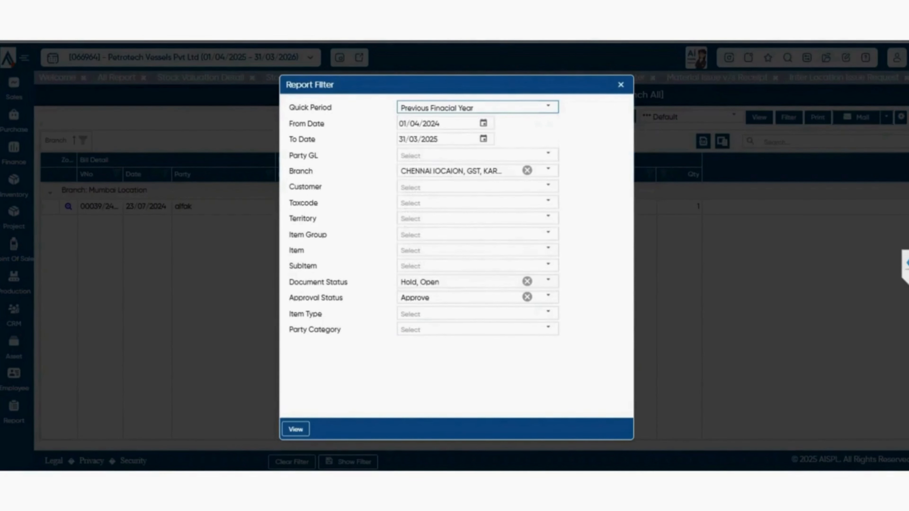
click(296, 429)
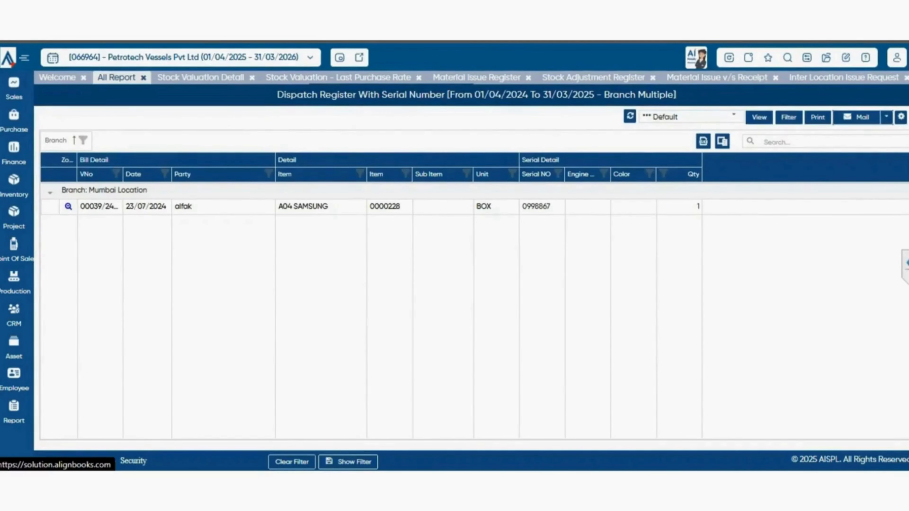
click(116, 77)
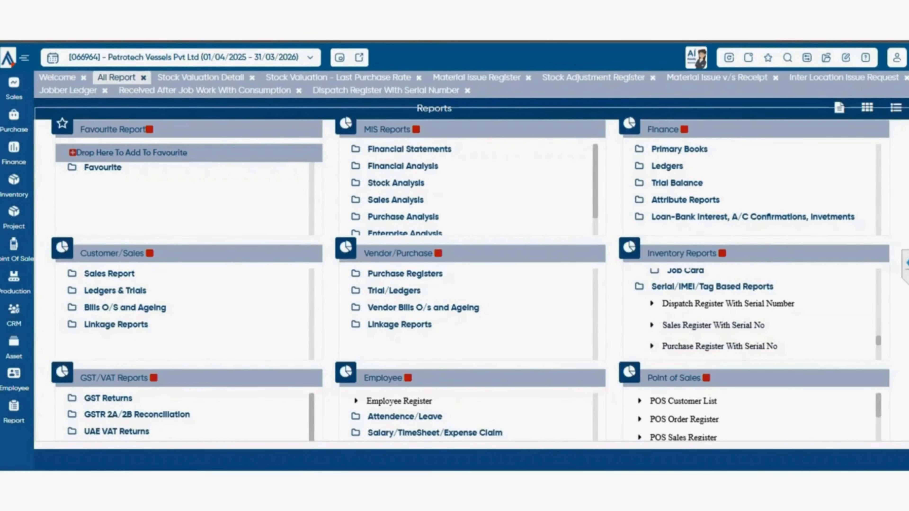
- View the Serial v/s Stock Difference report and return to the list of all reports
scroll(716, 321, down, 3)
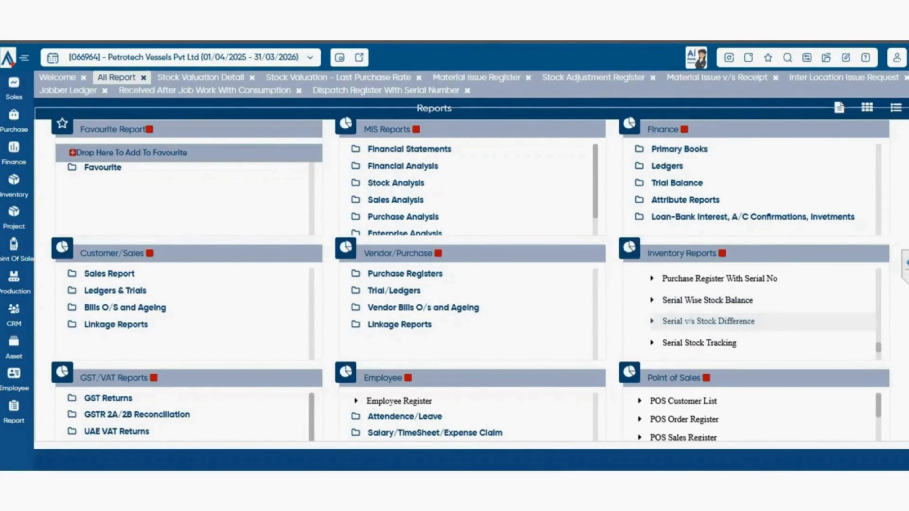
click(709, 321)
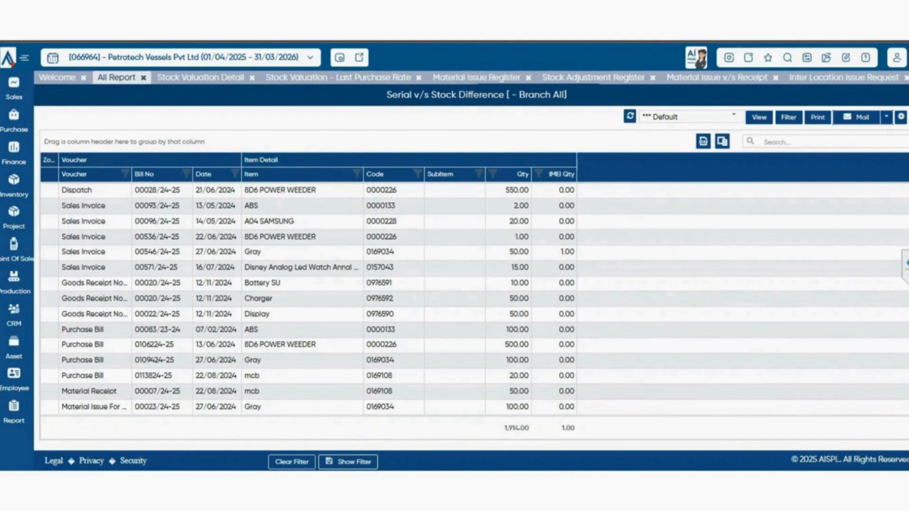
click(117, 78)
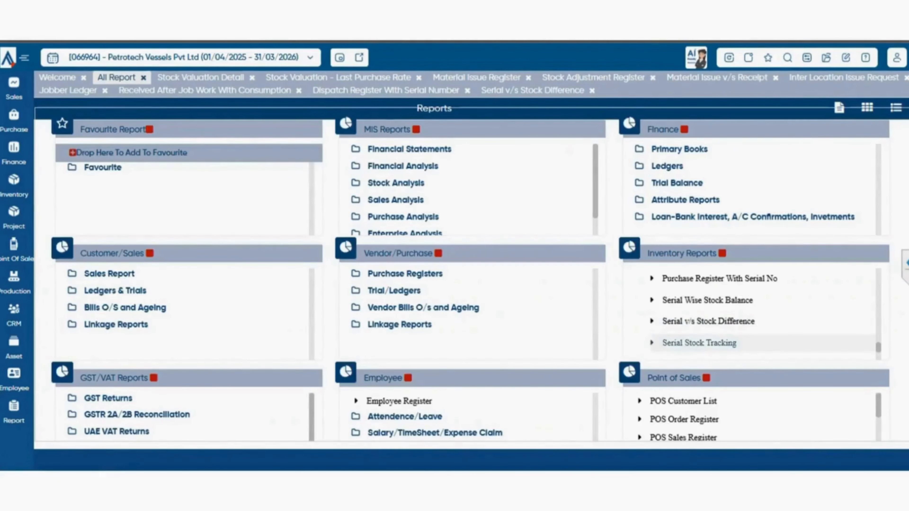
- View the Serial Stock Tracking and Serial Based Inward v/s Outward reports, returning to the list of all reports after each
scroll(716, 315, down, 2)
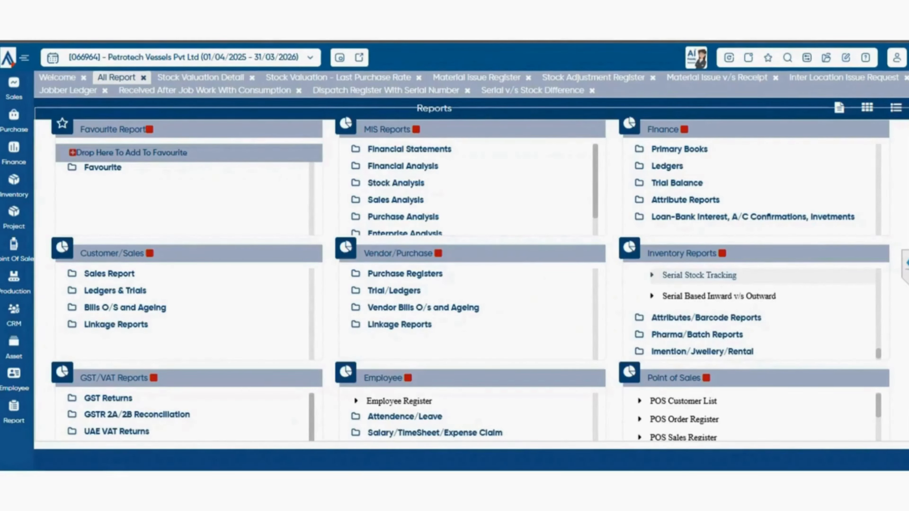
click(700, 275)
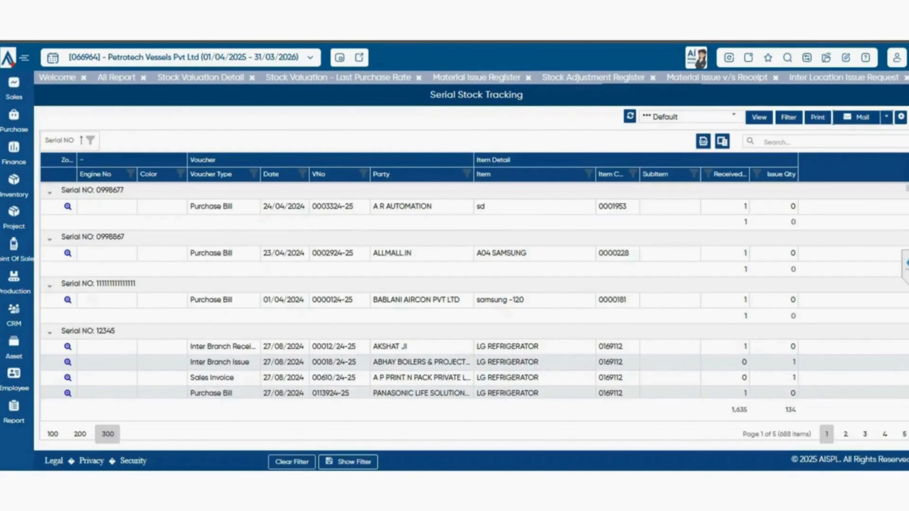
scroll(476, 290, down, 3)
scroll(476, 291, up, 3)
click(116, 78)
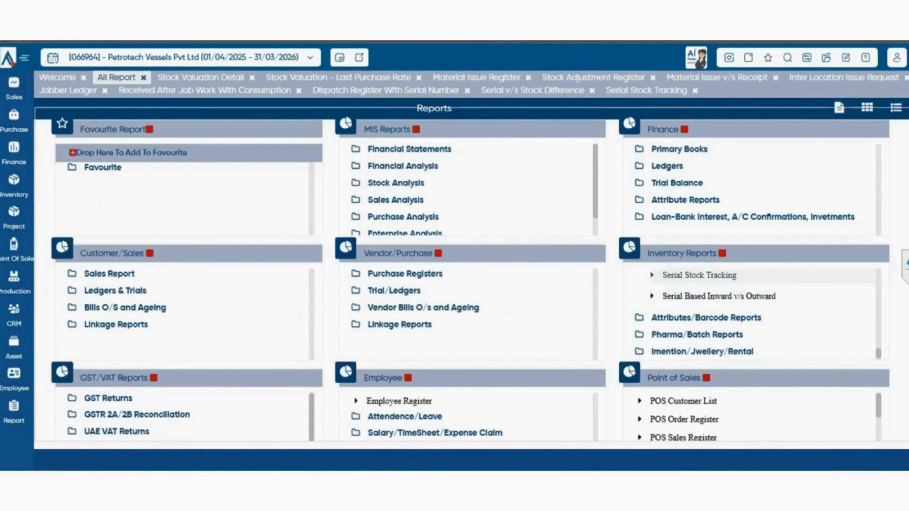
click(719, 295)
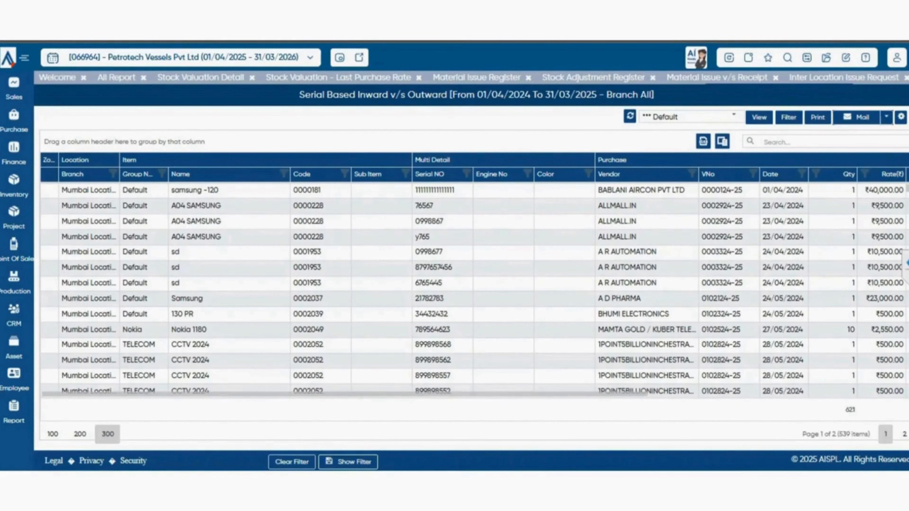
click(116, 78)
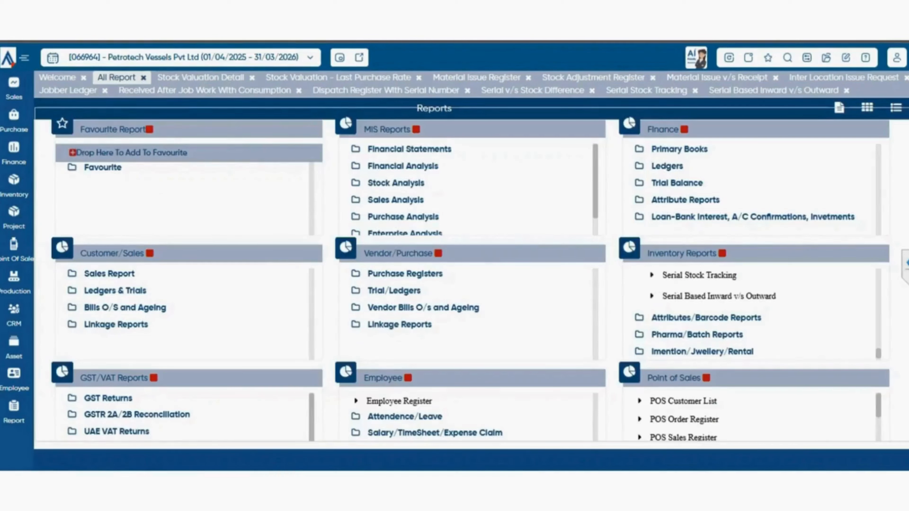
- Expand the Attributes/Barcode Reports group and look through its sales, purchase, stock and barcode register reports
click(706, 318)
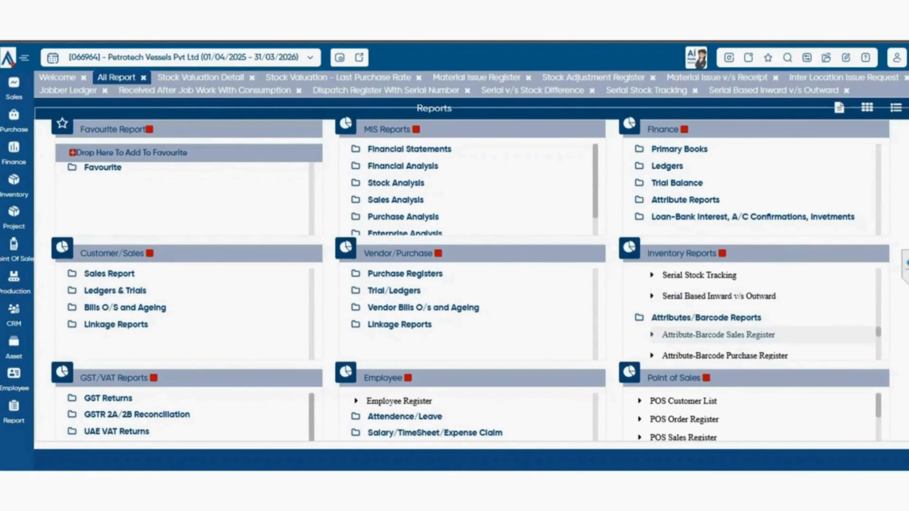
scroll(731, 330, down, 2)
scroll(730, 330, down, 4)
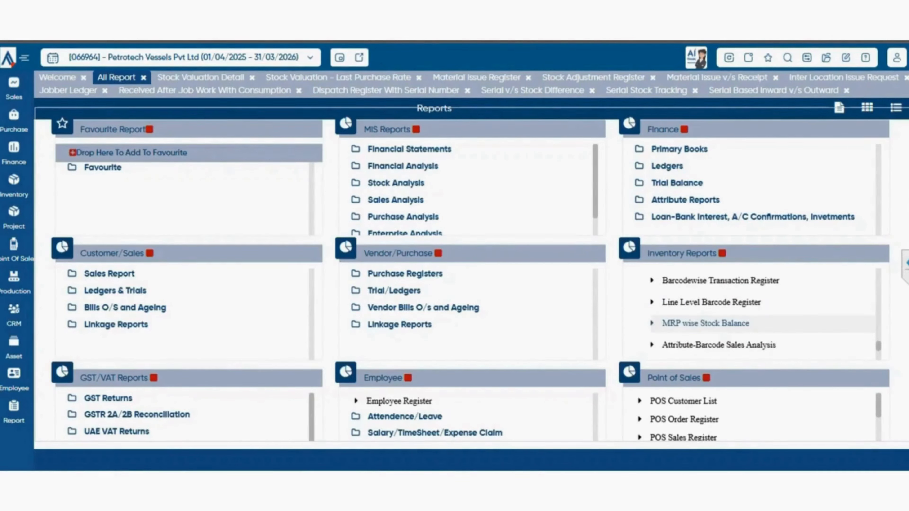
scroll(730, 326, up, 4)
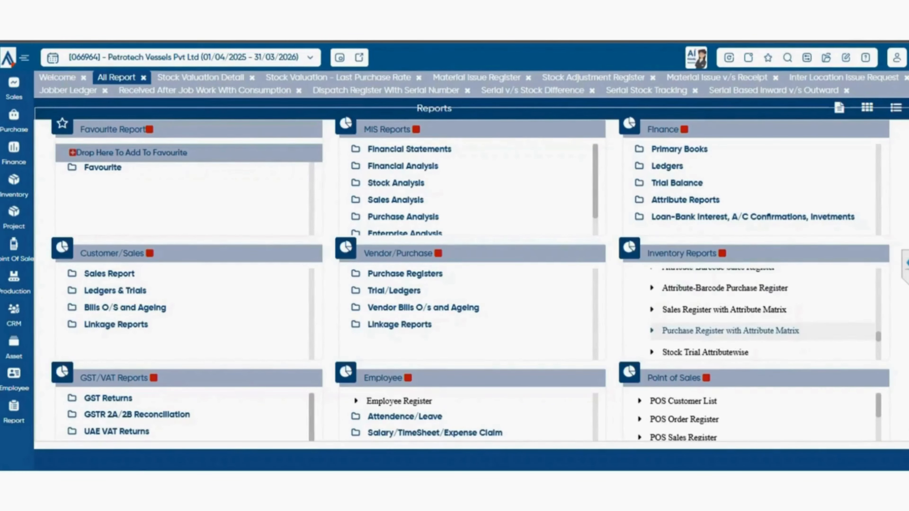
scroll(730, 331, up, 2)
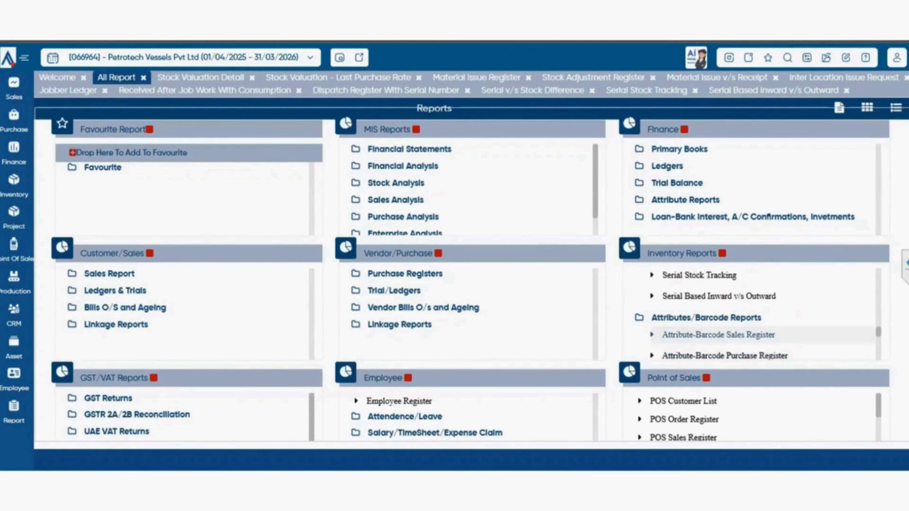
scroll(730, 331, down, 2)
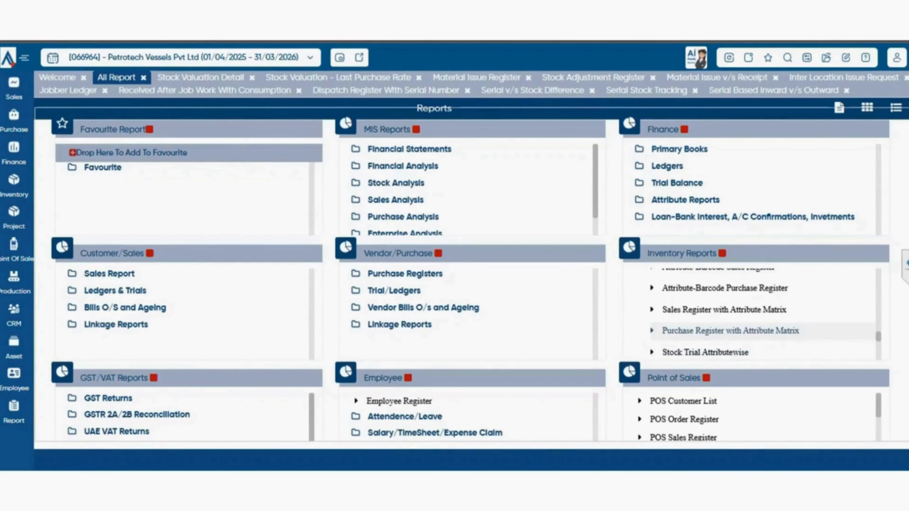
scroll(731, 329, down, 2)
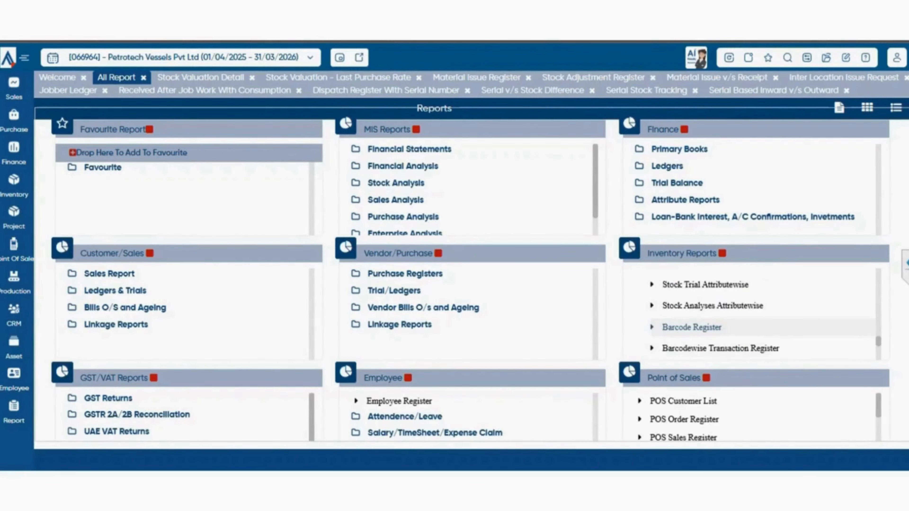
scroll(731, 329, up, 2)
scroll(730, 329, down, 2)
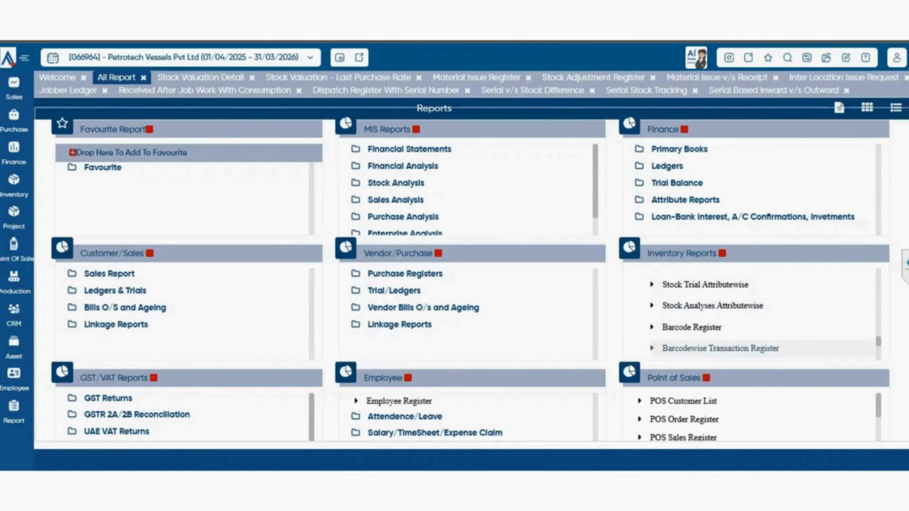
- View the MRP wise Stock Balance report from the Attributes/Barcode Reports group and return to the list of all reports
scroll(698, 326, down, 2)
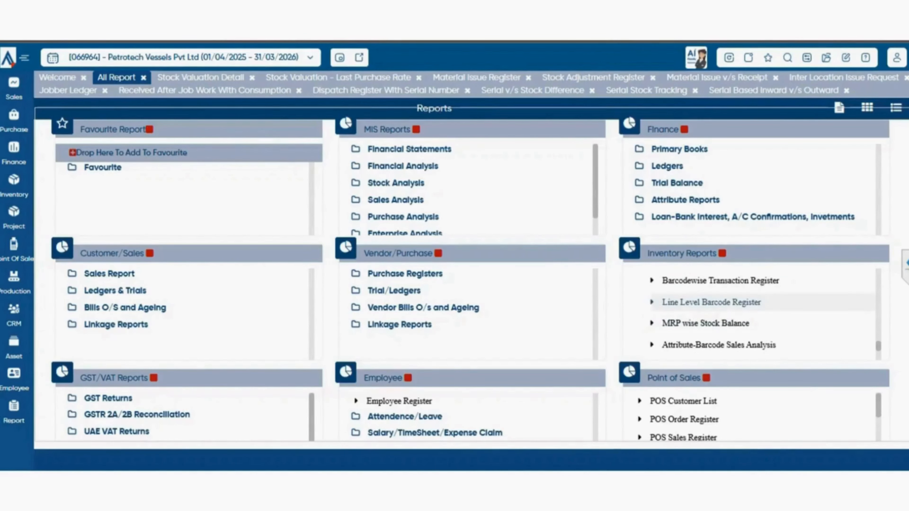
scroll(713, 308, down, 2)
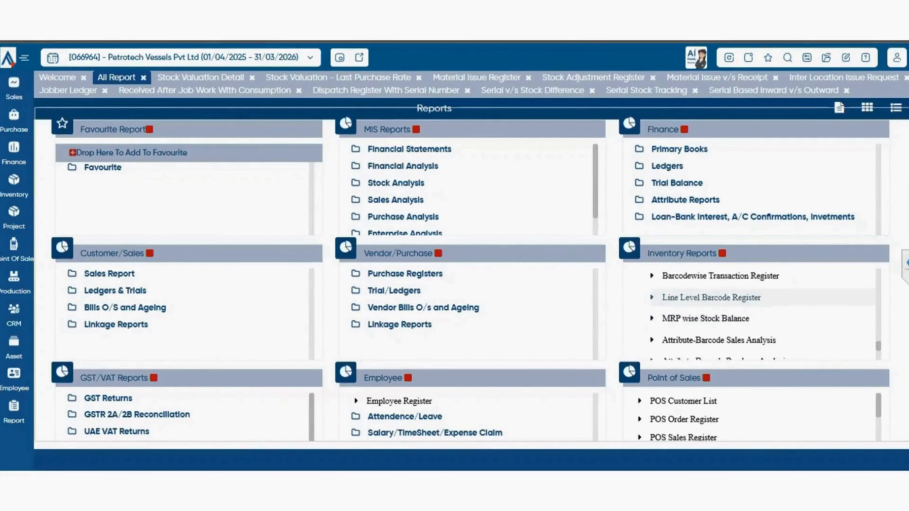
scroll(713, 315, up, 2)
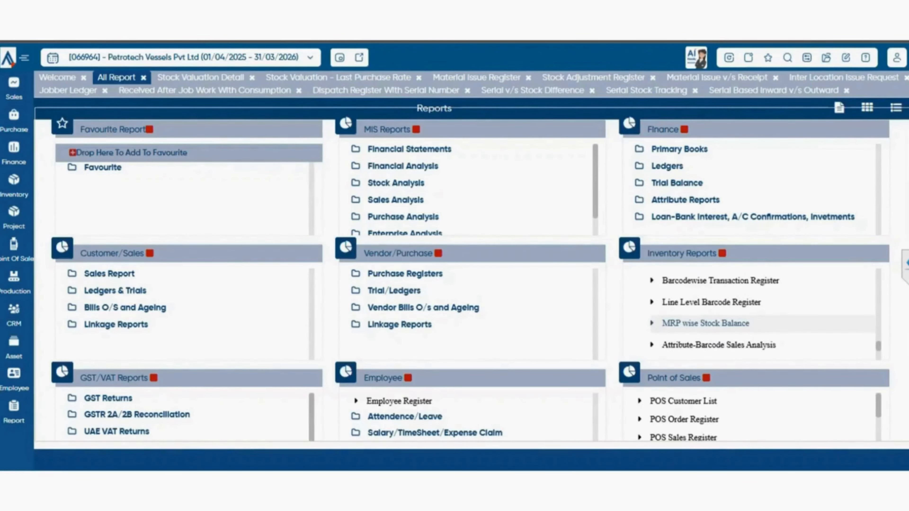
click(705, 323)
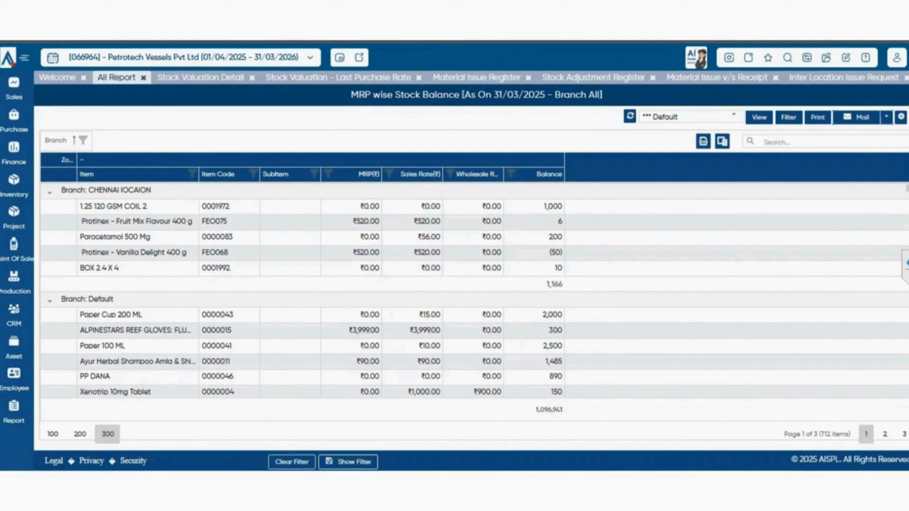
click(117, 78)
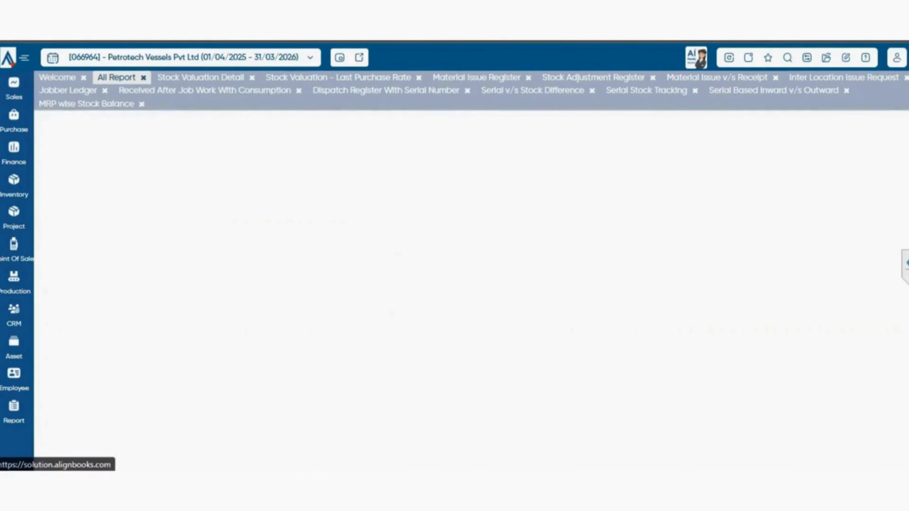
- View the Stock Trial Attributewise-Warehouse Columnar report from the inventory reports and return to the list of all reports
scroll(734, 322, down, 3)
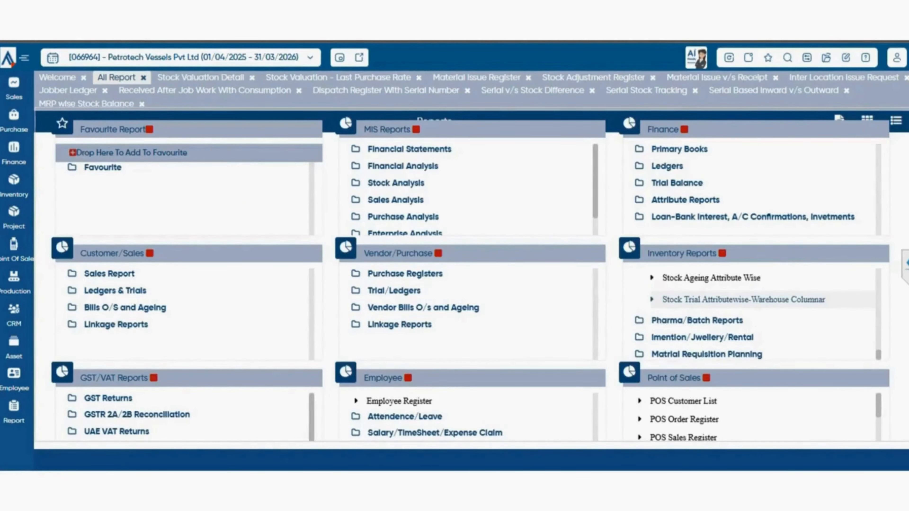
click(744, 299)
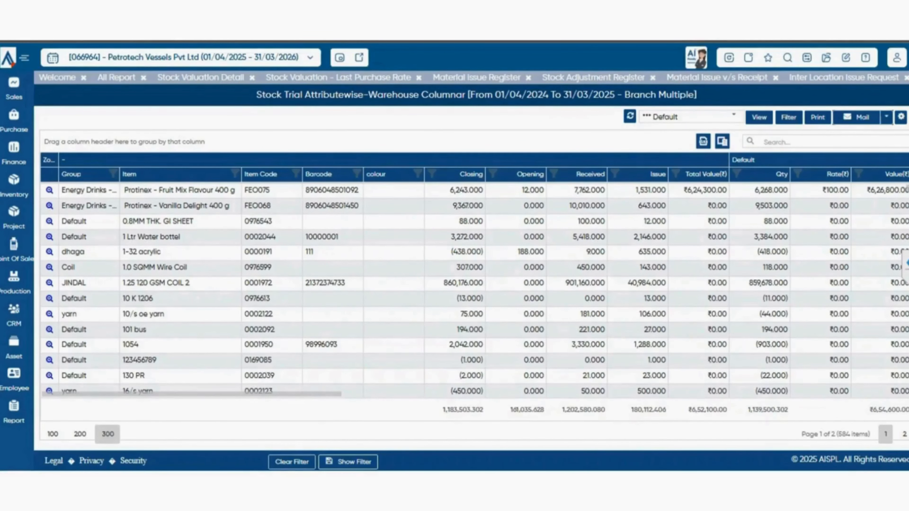
click(117, 78)
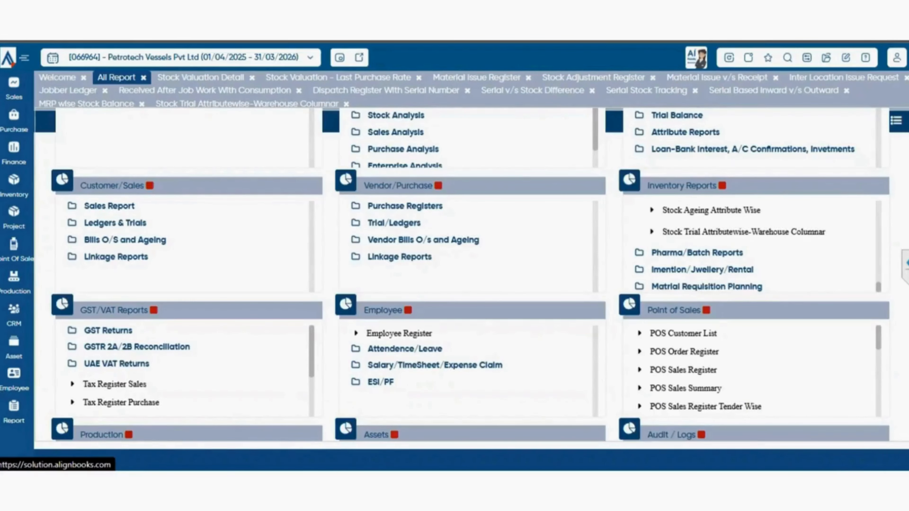
- Expand the Pharma/Batch Reports group, view the Batch Stock Tracking report and return to the list of all reports
click(697, 253)
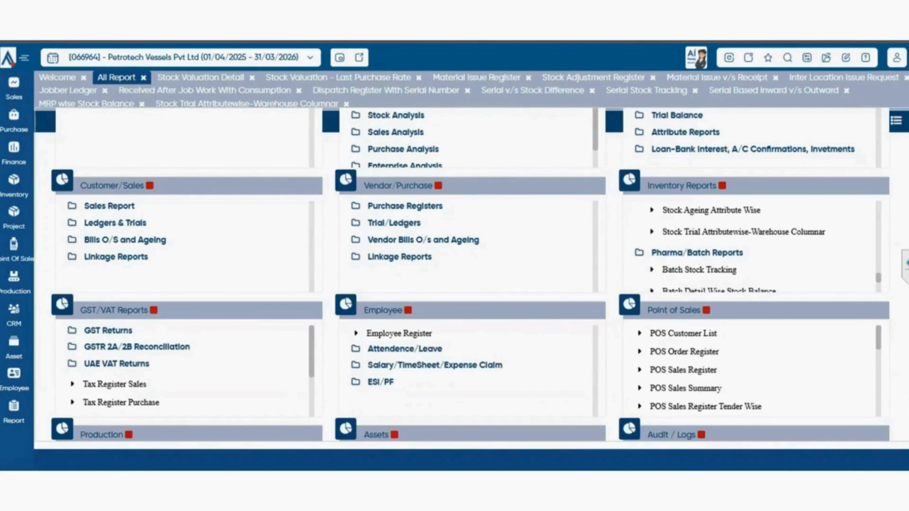
scroll(750, 247, down, 1)
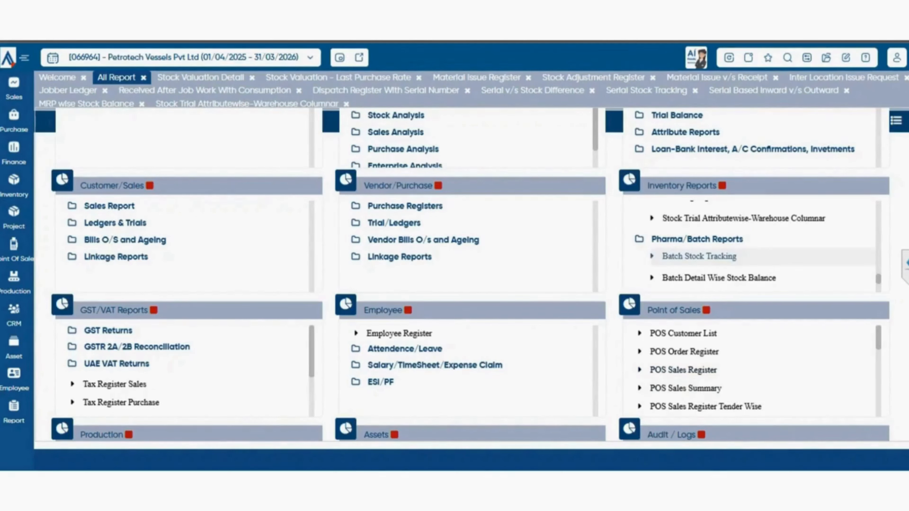
click(700, 256)
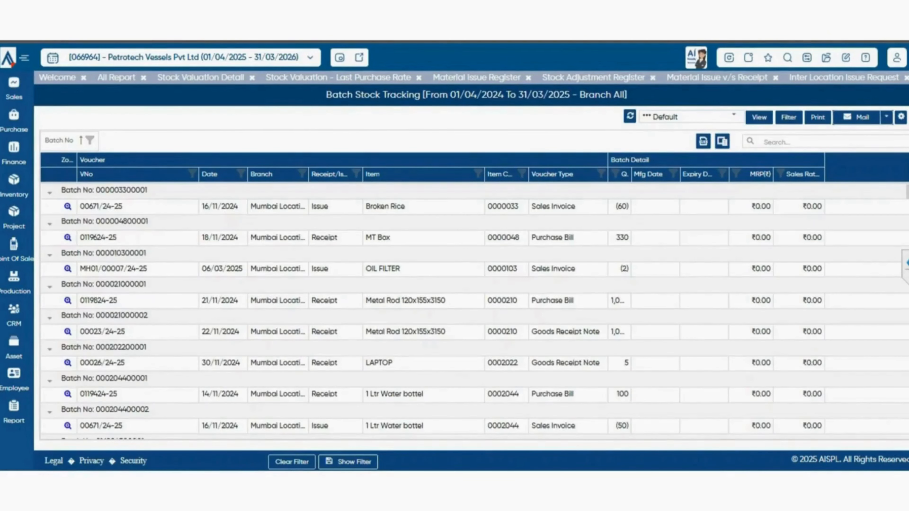
click(117, 78)
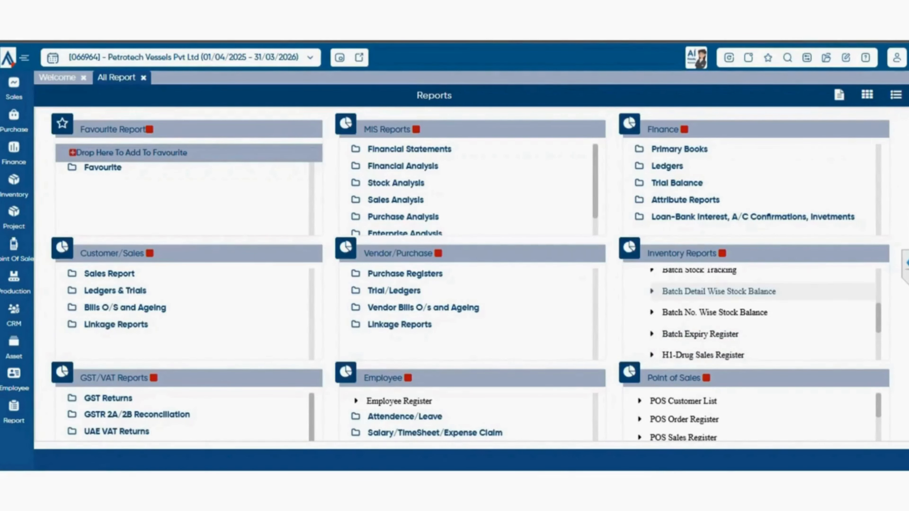
- View the Batch Detail Wise Stock Balance report, return to the list of all reports and open Batch No. Wise Stock Balance
click(719, 291)
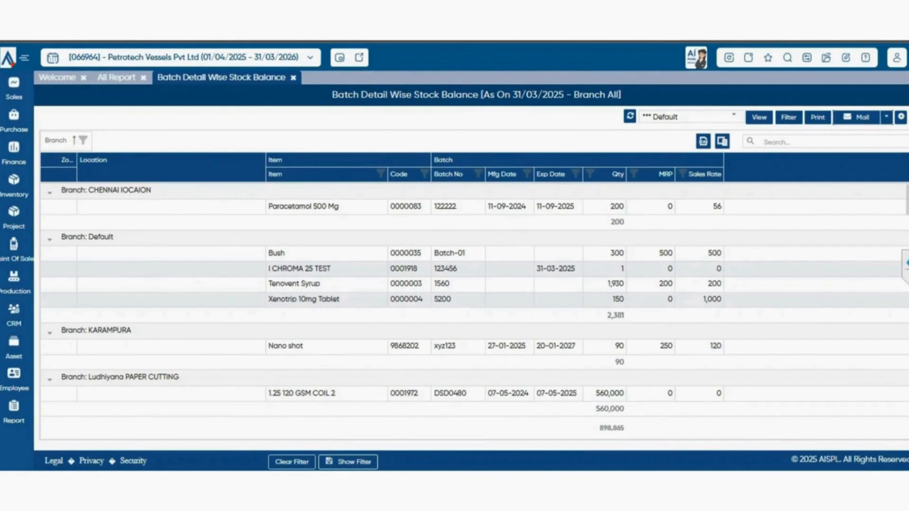
click(117, 77)
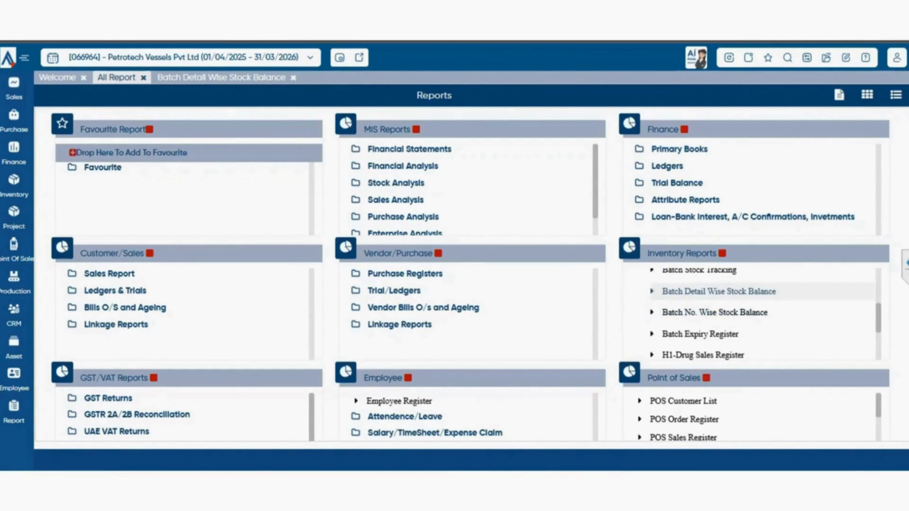
click(715, 313)
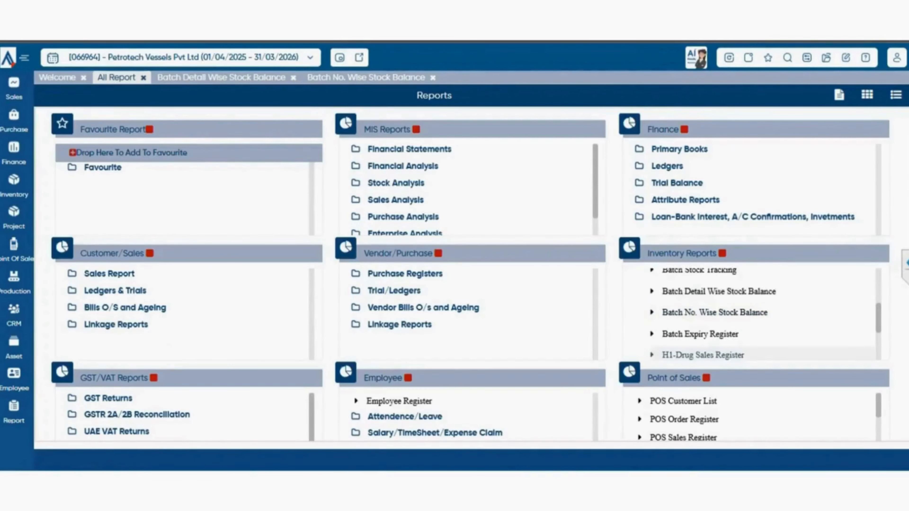
- View the Batch Expiry Register from the Pharma/Batch Reports group and return to the list of all reports
scroll(762, 315, down, 2)
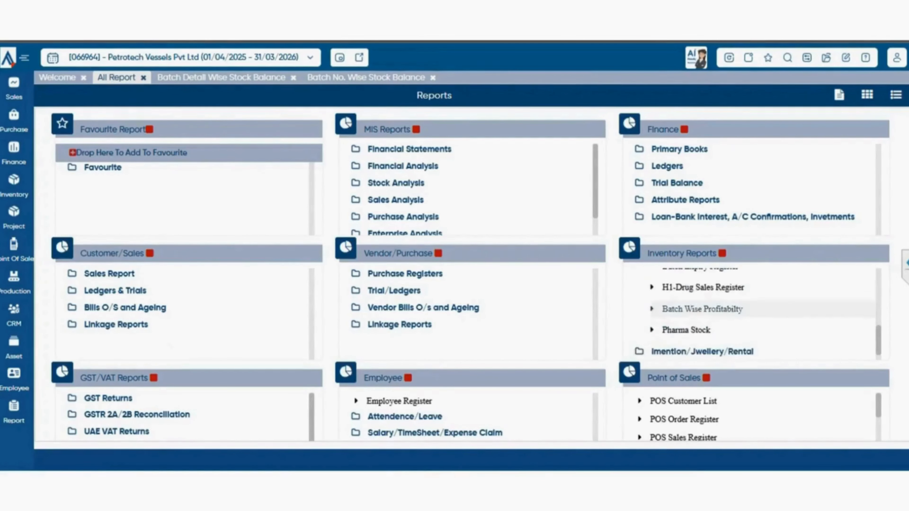
scroll(762, 315, up, 2)
click(700, 334)
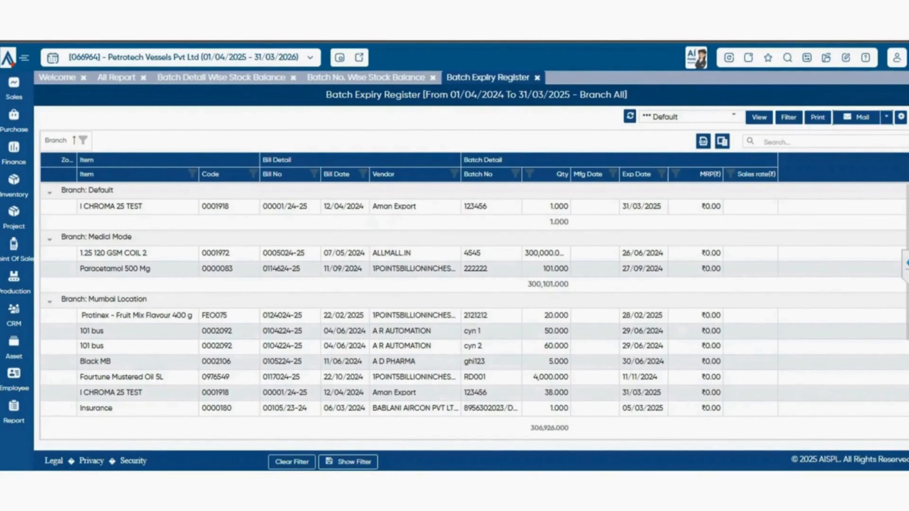
click(116, 77)
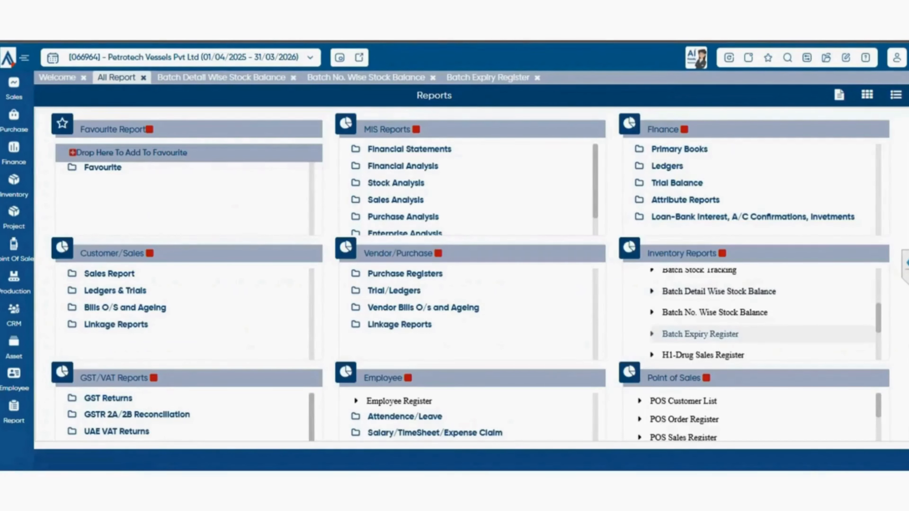
- View the Batch Wise Profitability report and return to the list of all reports
scroll(751, 313, down, 2)
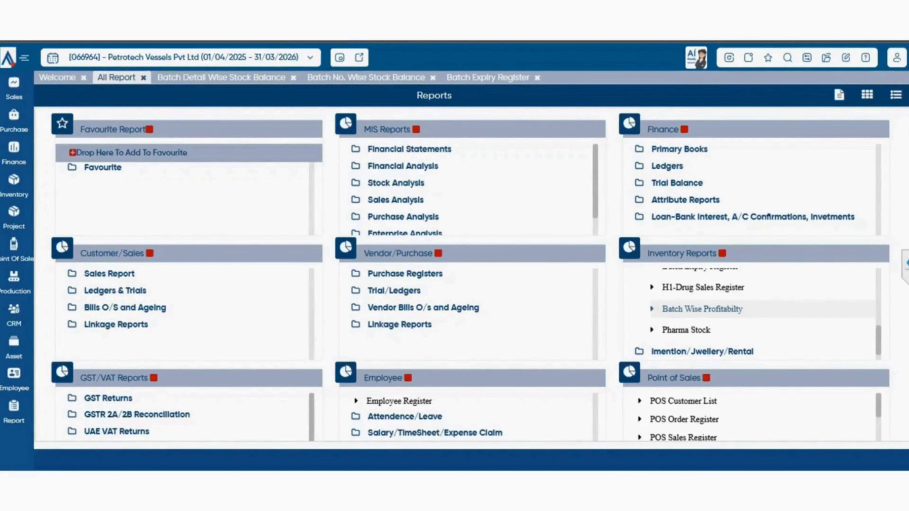
click(702, 309)
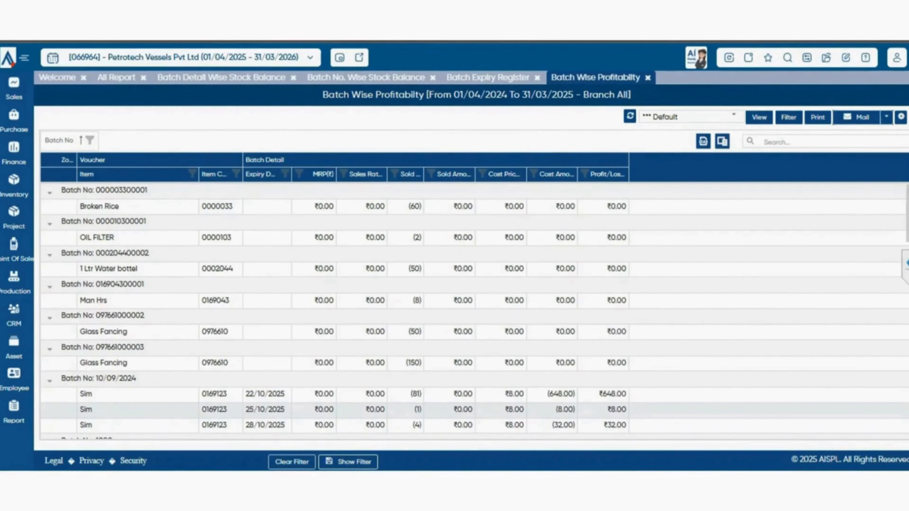
click(117, 78)
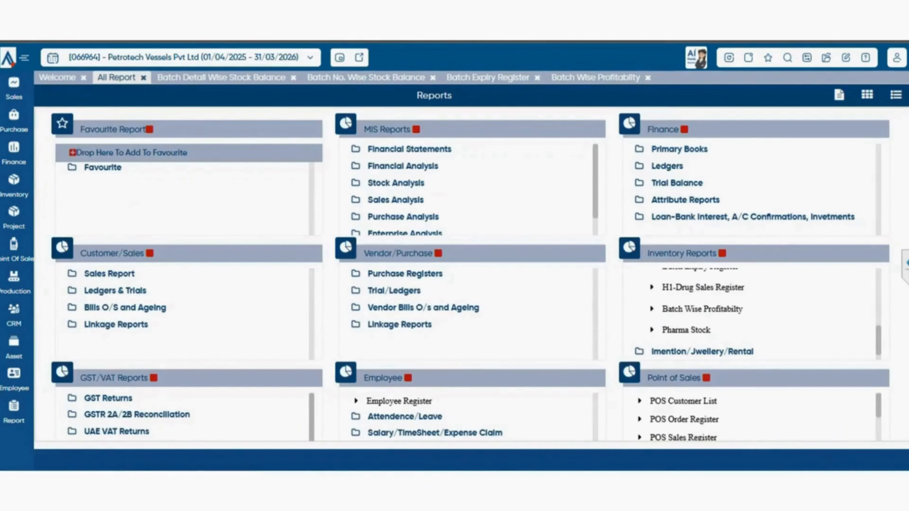
- View the Pharma Stock report, look through its item rows and return to the list of all reports
click(686, 330)
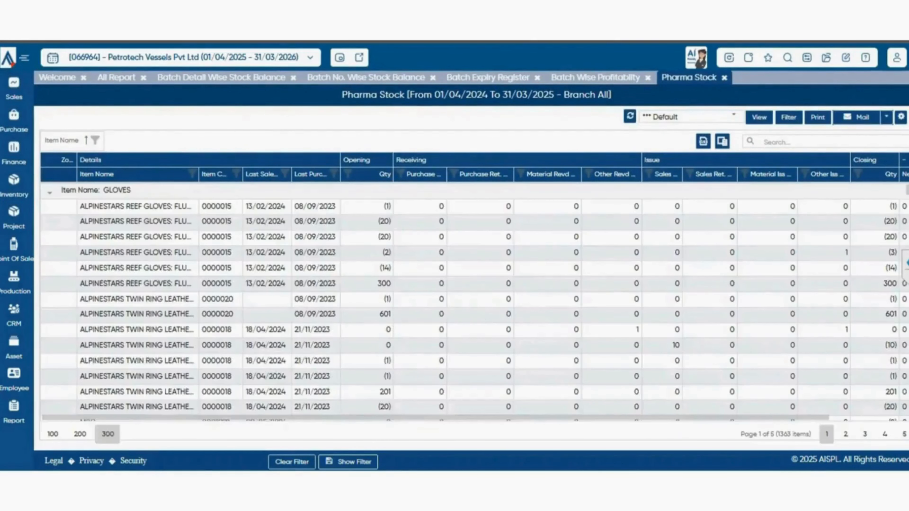
scroll(475, 302, down, 10)
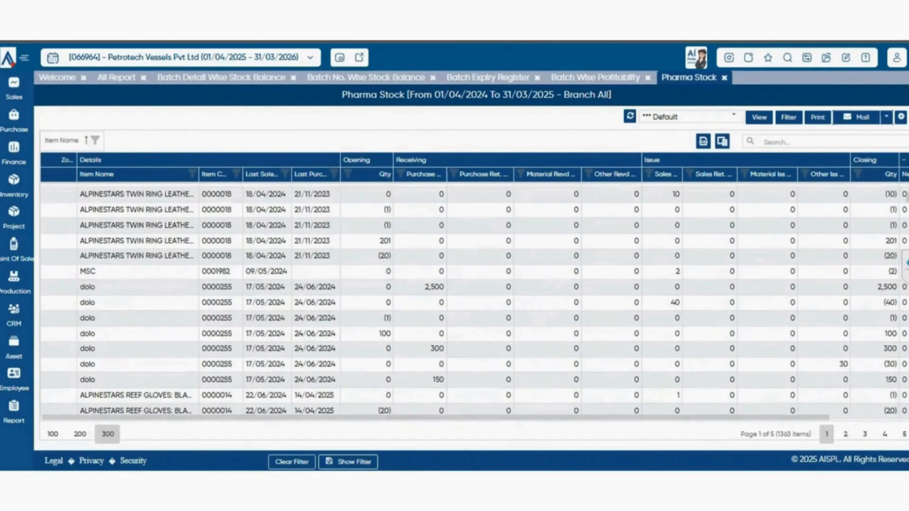
scroll(474, 302, up, 10)
click(116, 78)
- Look through the Imention/Jwellery/Rental group's reports and try to expand the Matrial Requisition Planning group
scroll(752, 322, down, 2)
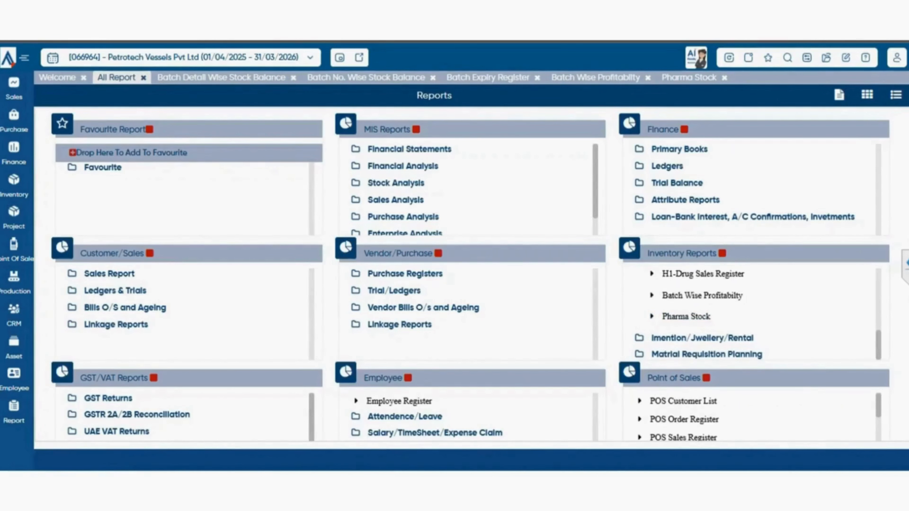
scroll(752, 315, down, 1)
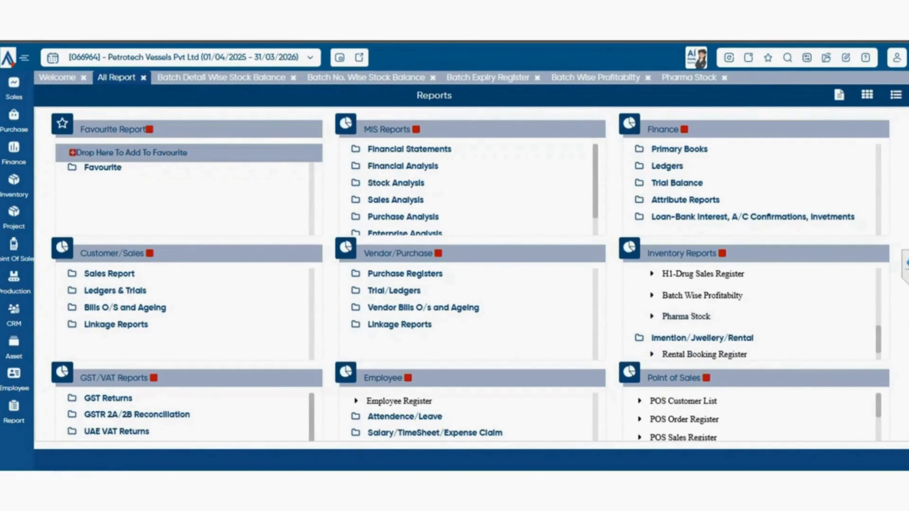
scroll(752, 315, down, 1)
scroll(471, 274, down, 3)
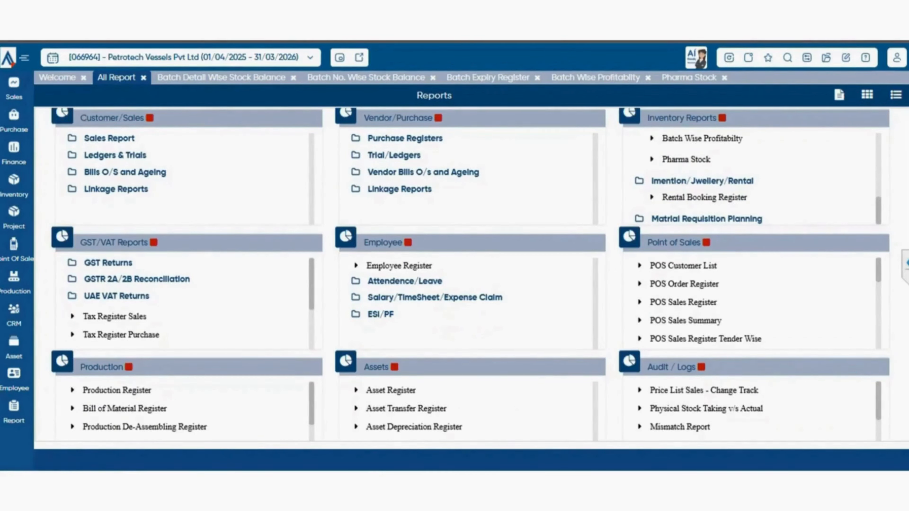
click(706, 218)
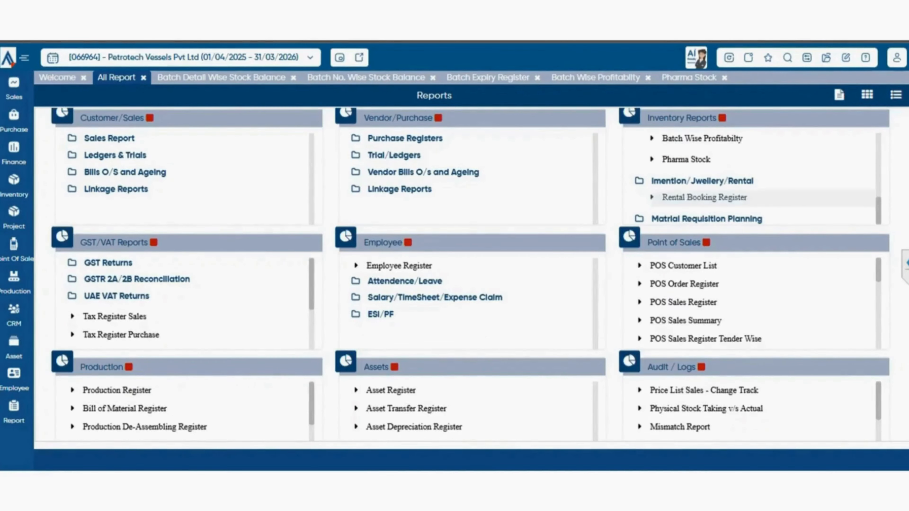
scroll(752, 201, down, 4)
scroll(470, 274, up, 4)
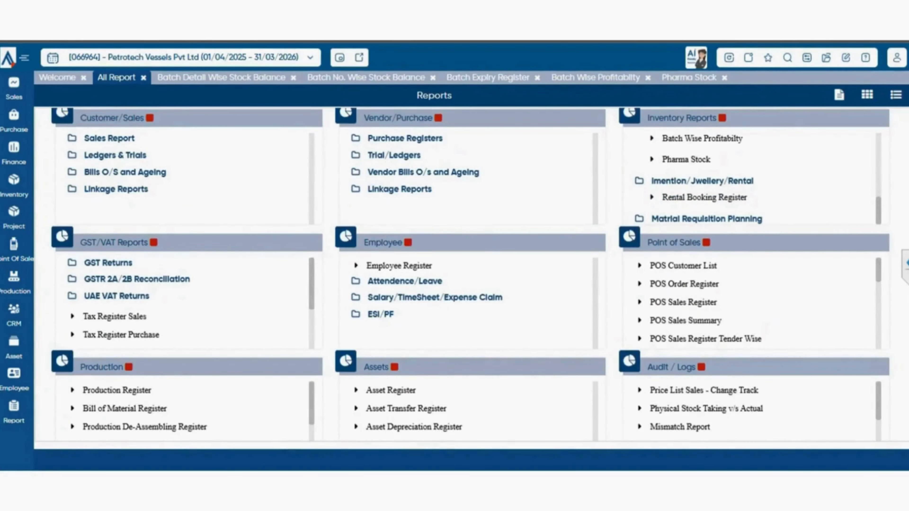
double_click(746, 218)
click(746, 218)
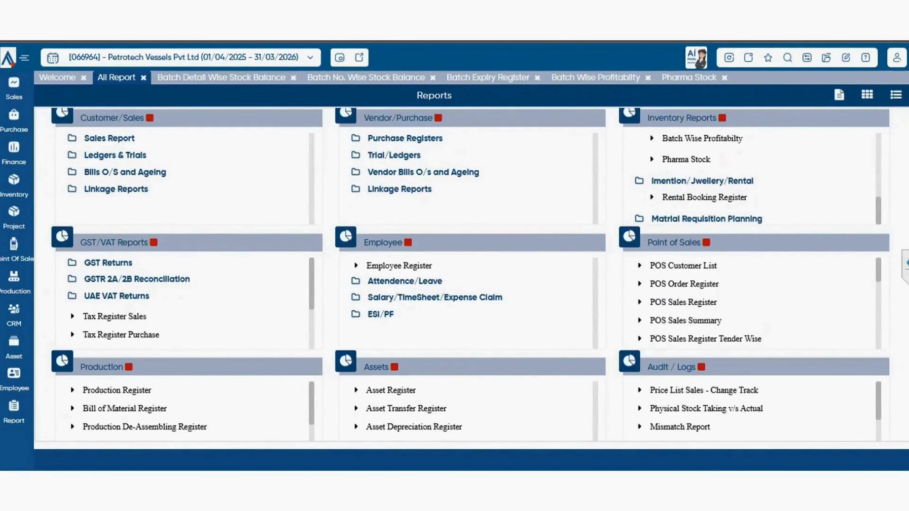